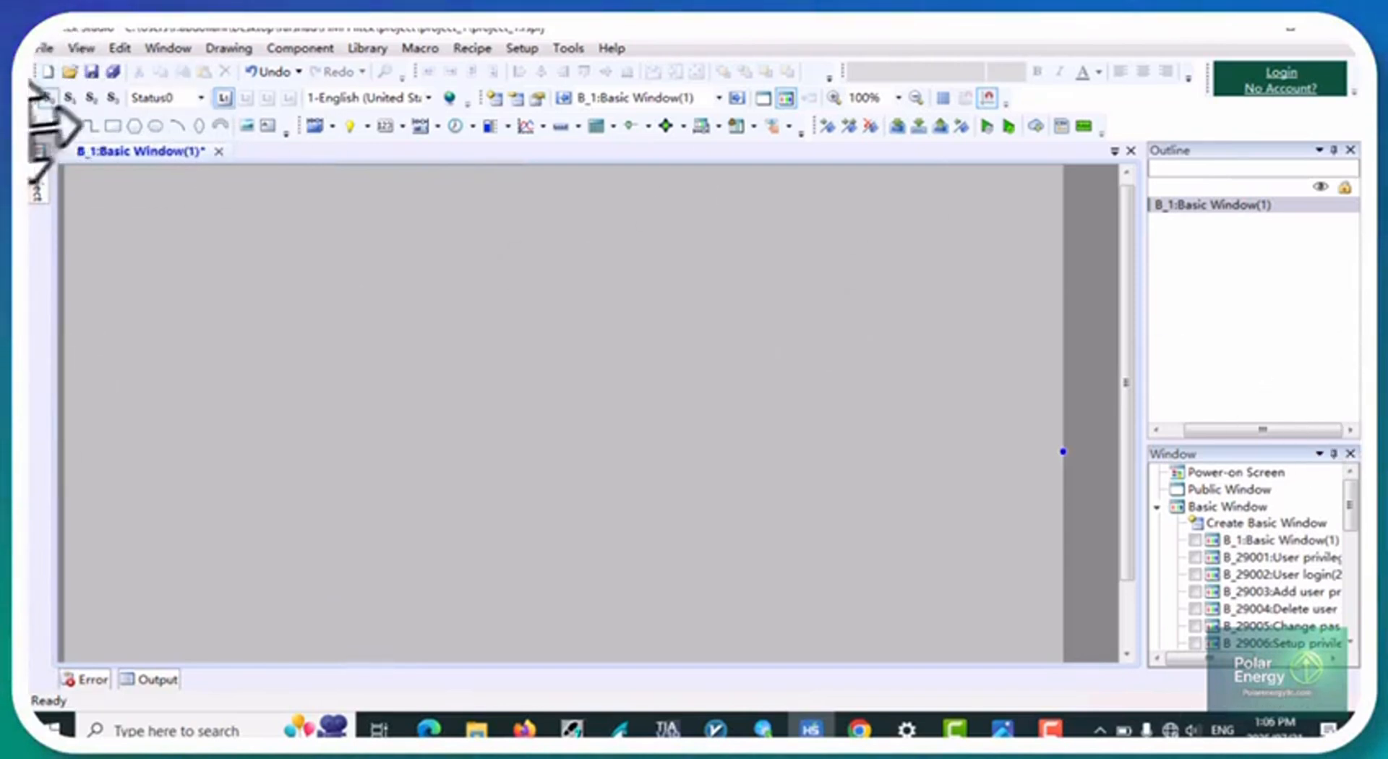
Step: Open the project's HMI Settings to review the panel's COM port and Ethernet parameters, and confirm them
click(33, 177)
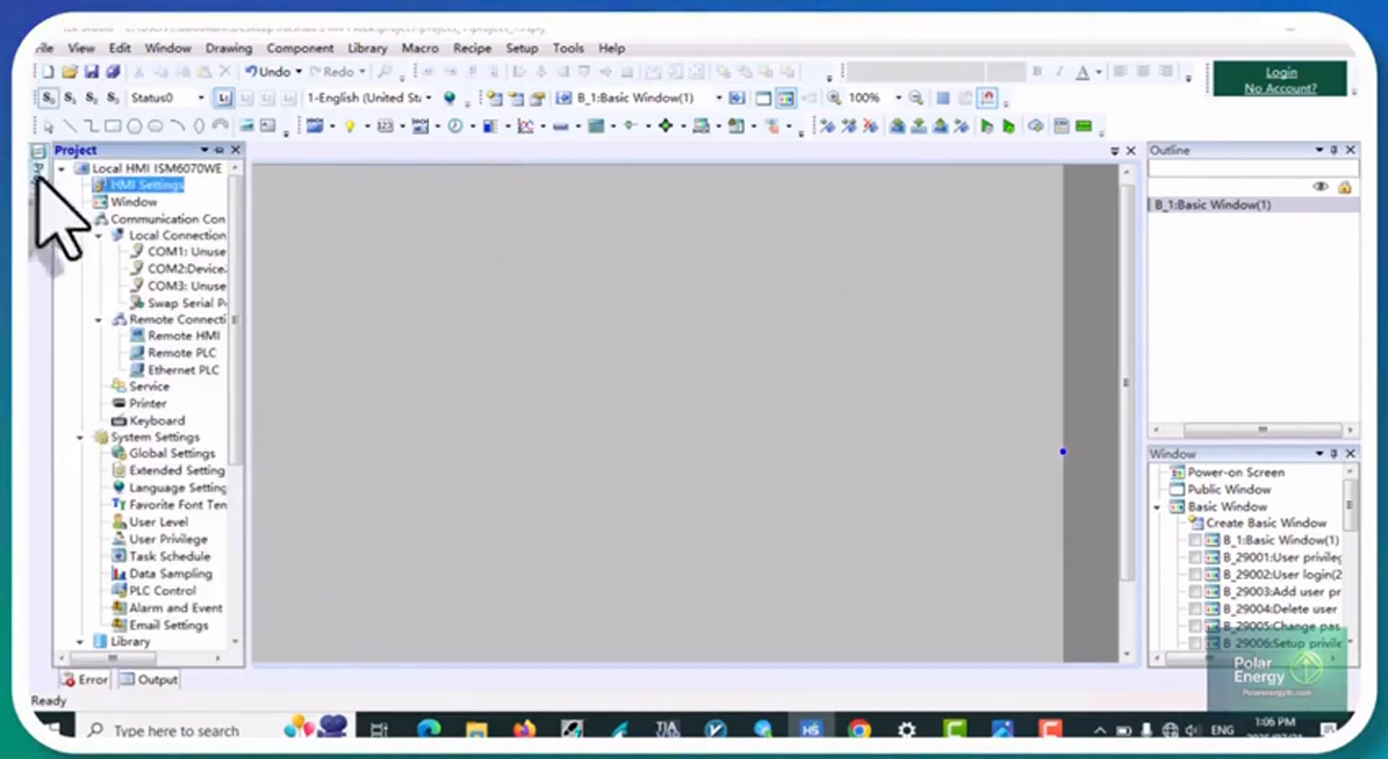
double_click(165, 187)
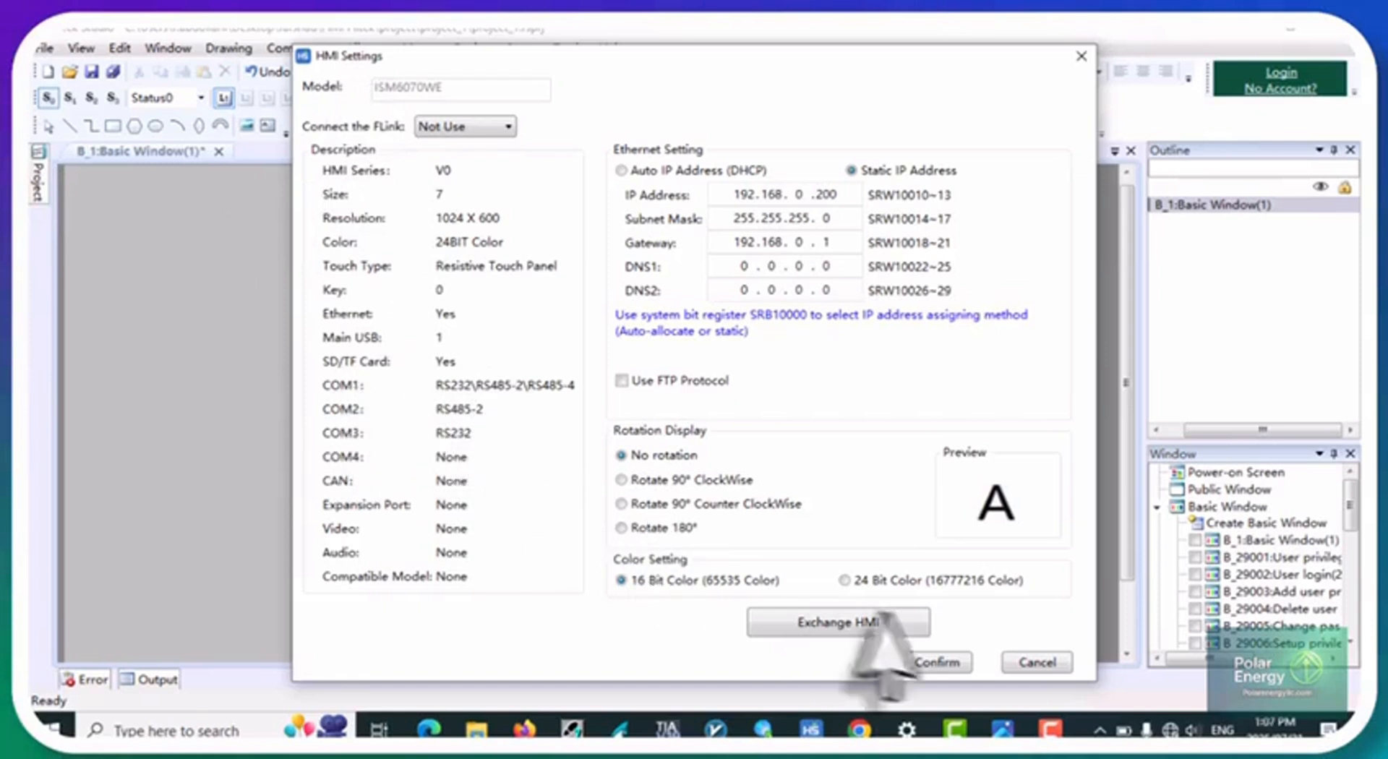
click(940, 663)
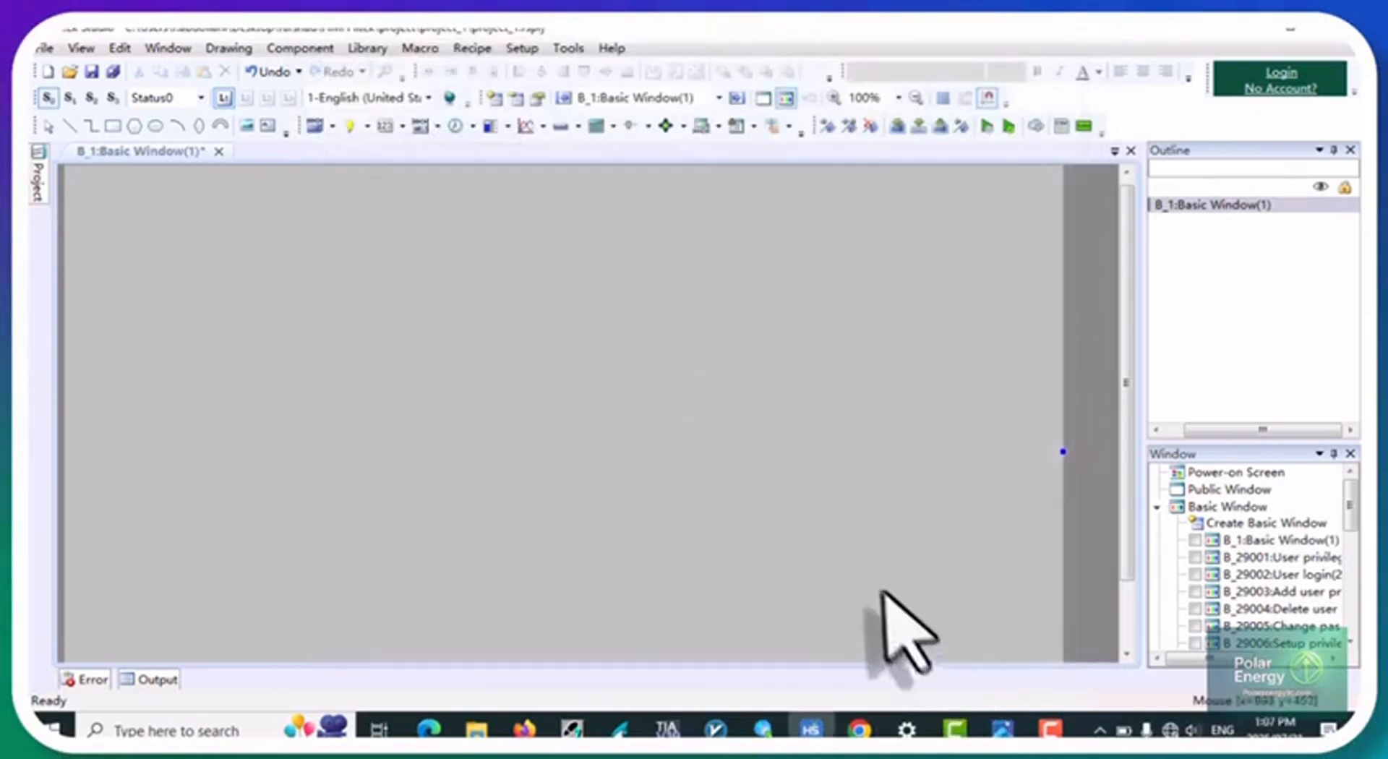
Step: Switch to ISM6070WE Specification.pdf in Firefox and examine the port layout and the DB9 and 485 terminal pin assignments
click(524, 729)
scroll(655, 571, up, 15)
scroll(655, 585, down, 12)
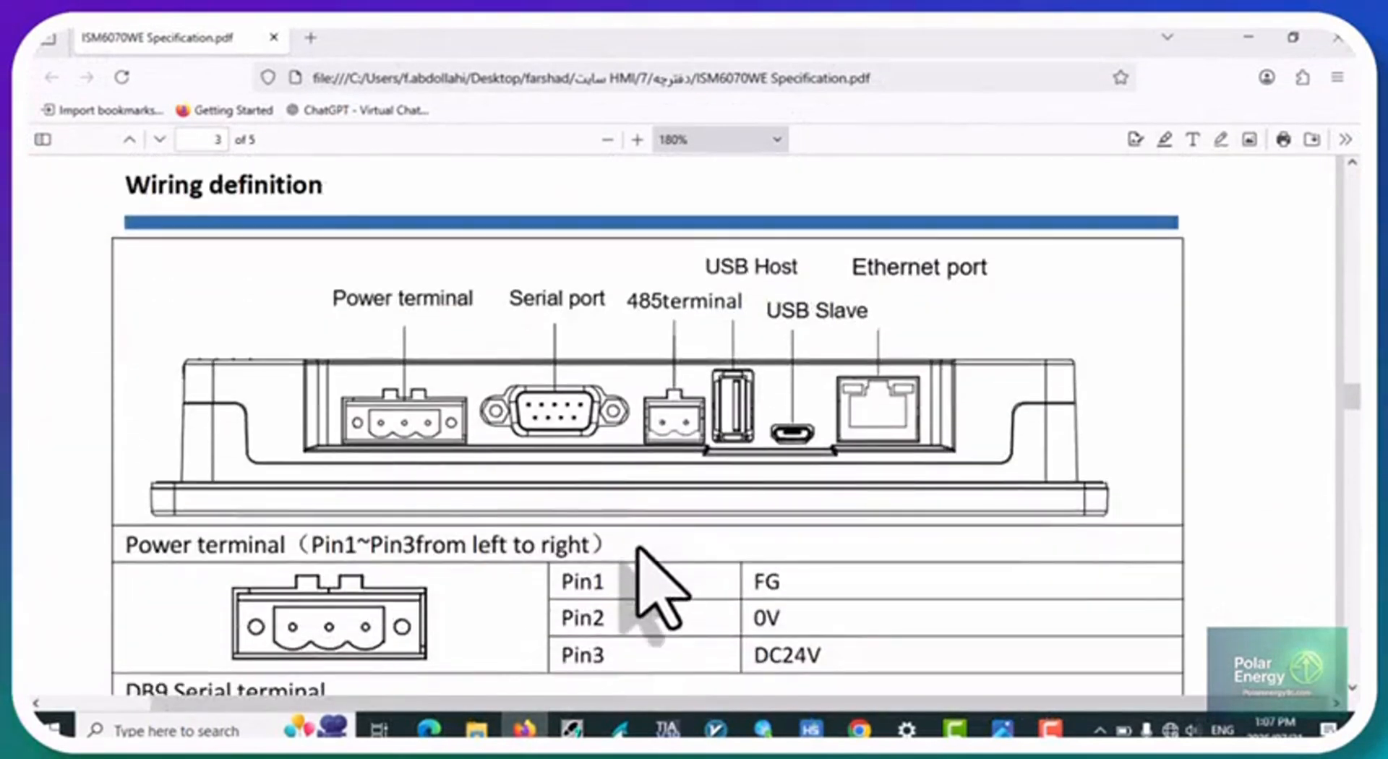
scroll(638, 551, up, 20)
scroll(640, 571, down, 8)
scroll(658, 586, up, 3)
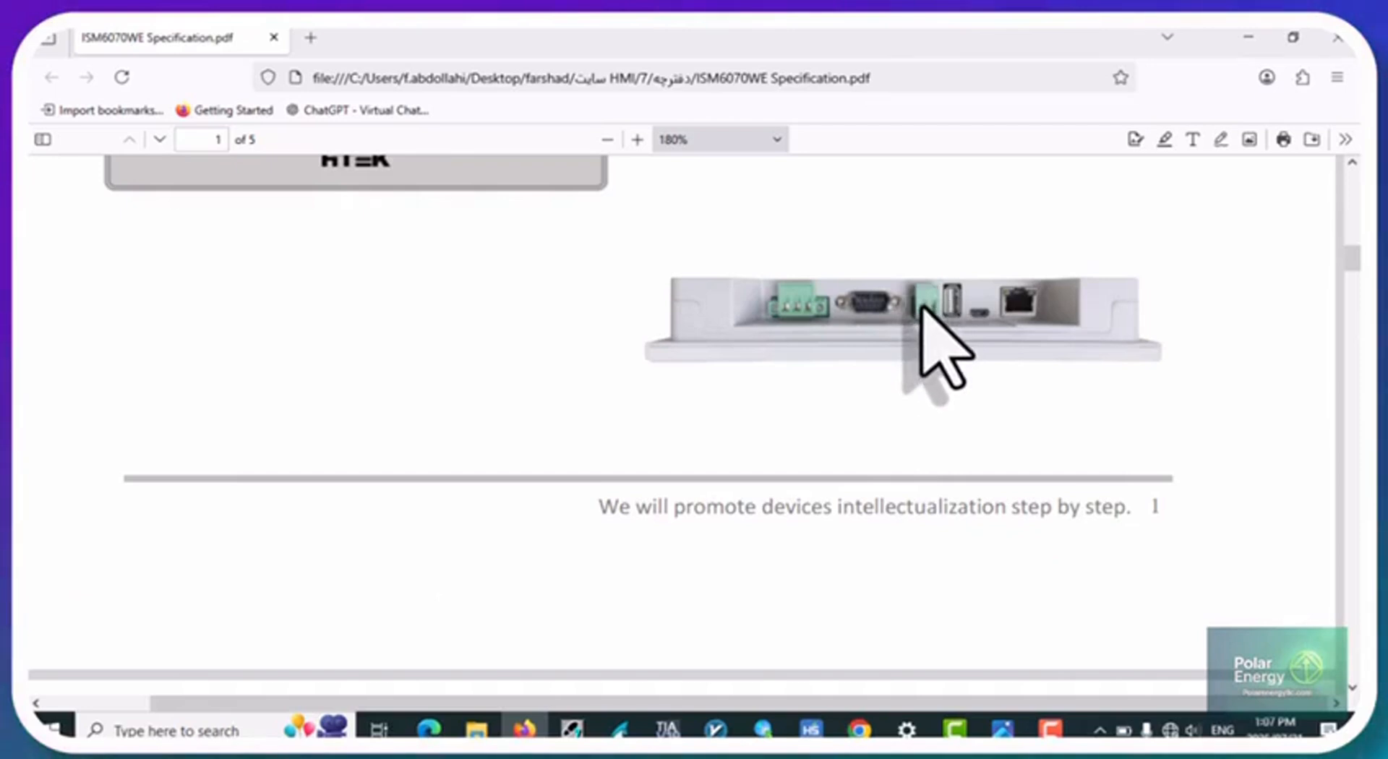
scroll(922, 307, down, 15)
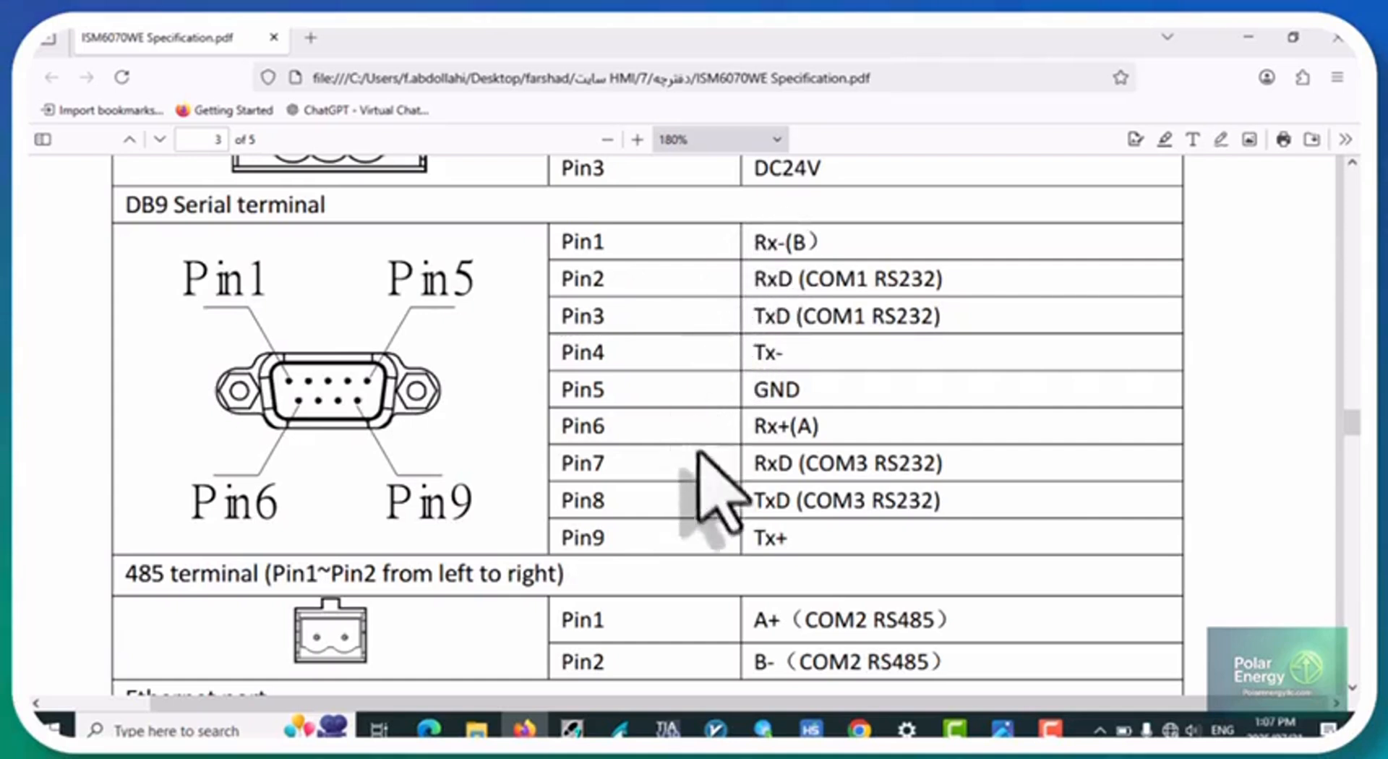
scroll(687, 499, up, 3)
scroll(683, 492, down, 6)
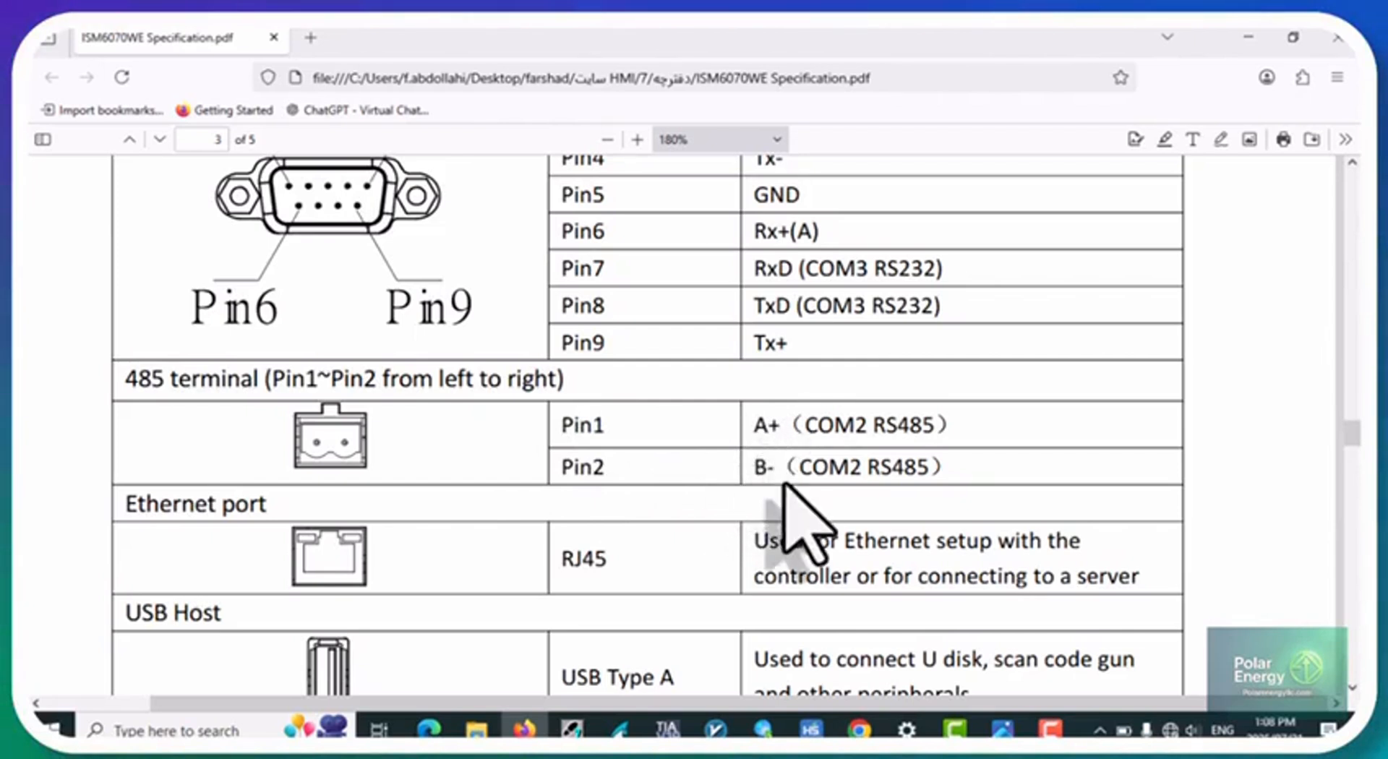
scroll(785, 484, up, 1)
scroll(784, 483, up, 1)
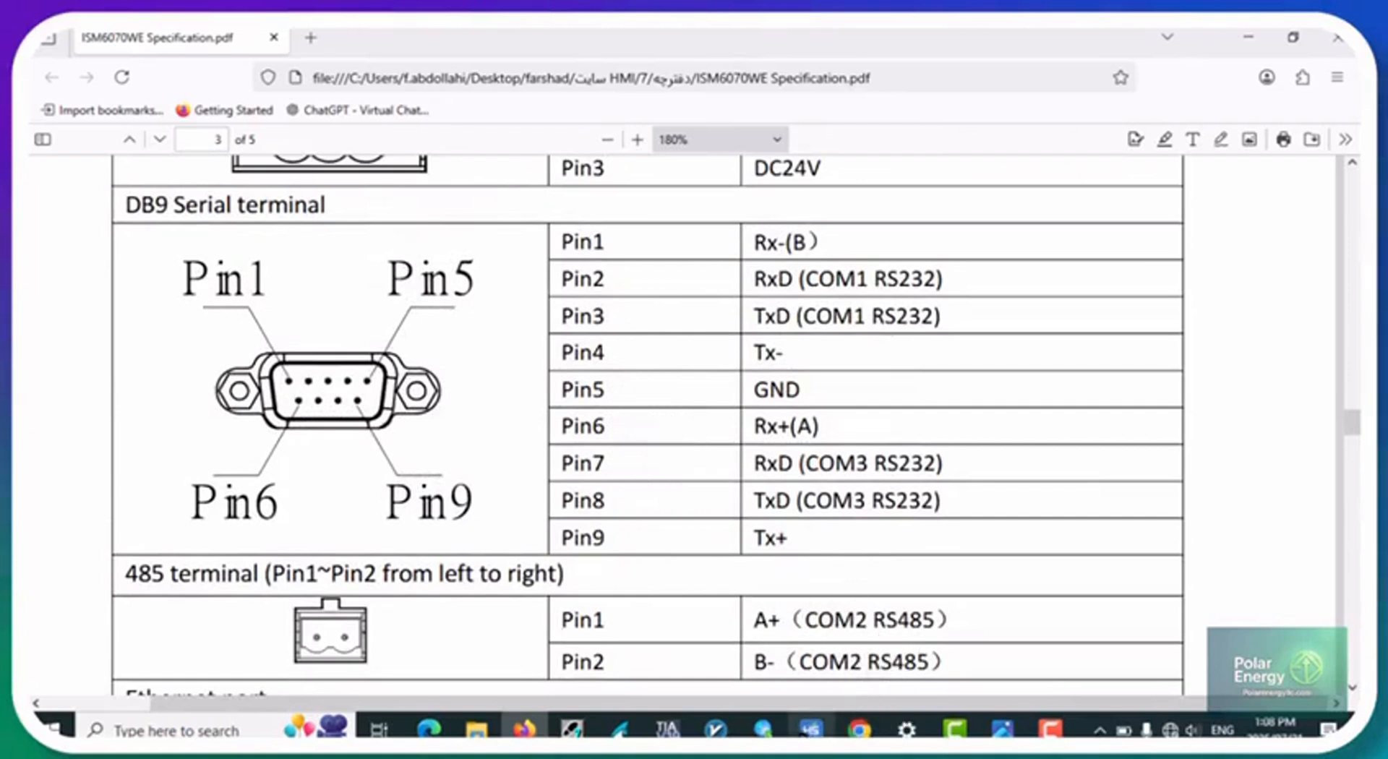
Step: Switch back to the HMI project editor and open the COM2 local connection settings
click(811, 730)
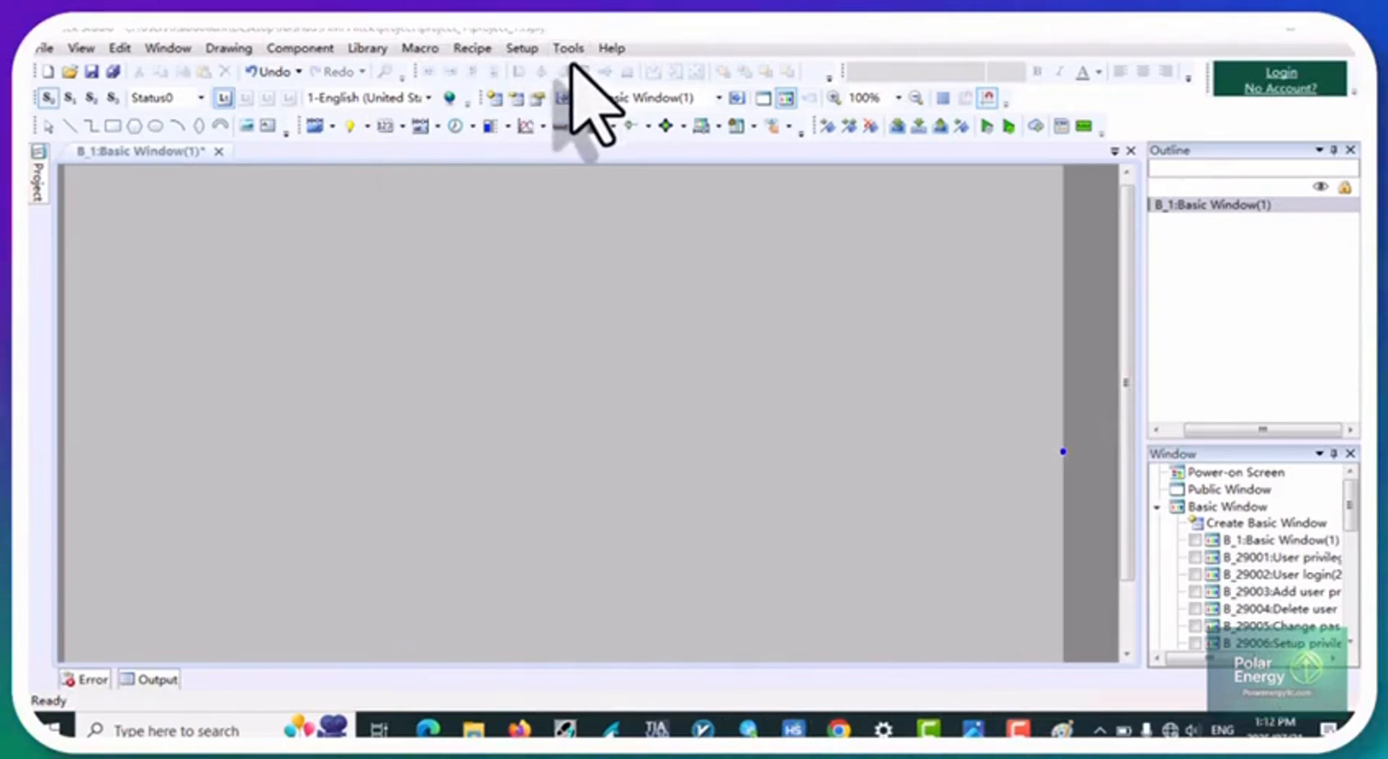
click(570, 49)
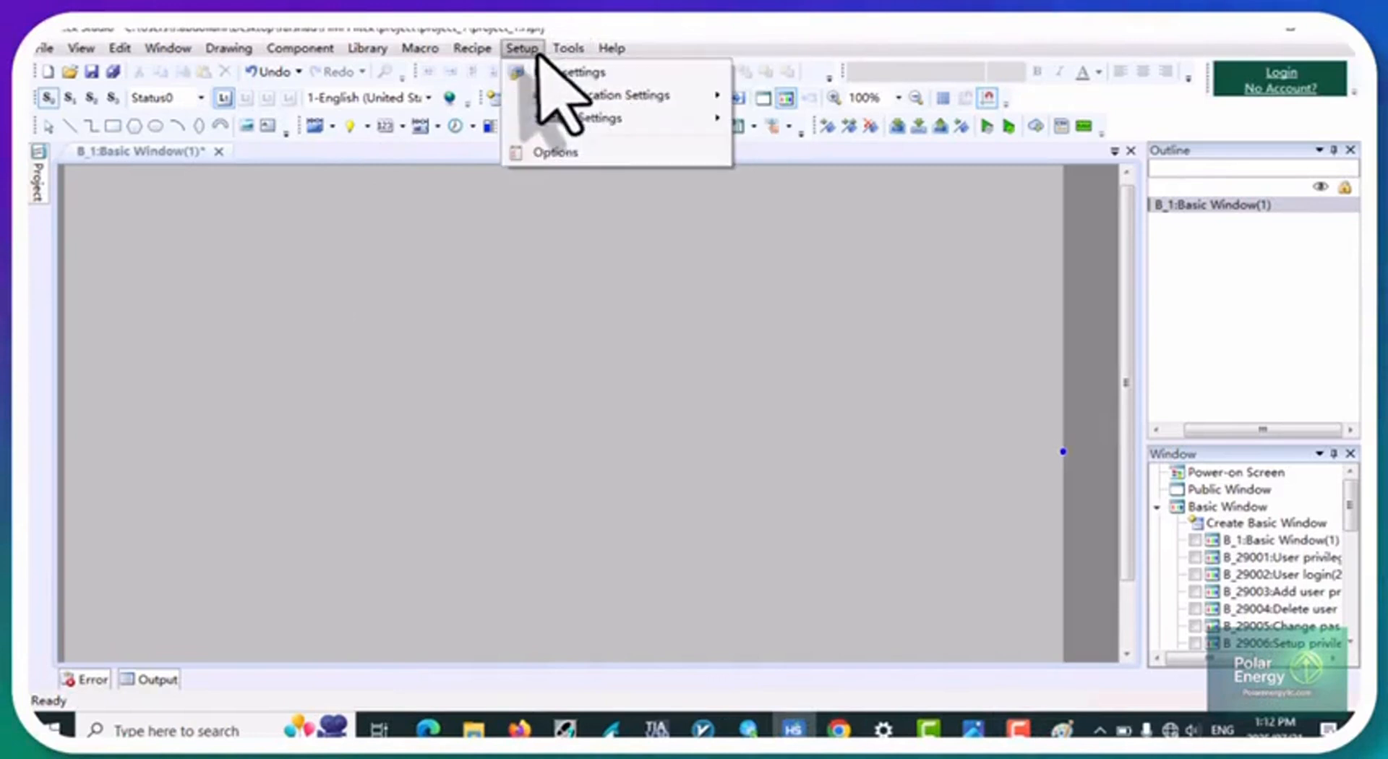
mouse_move(564, 101)
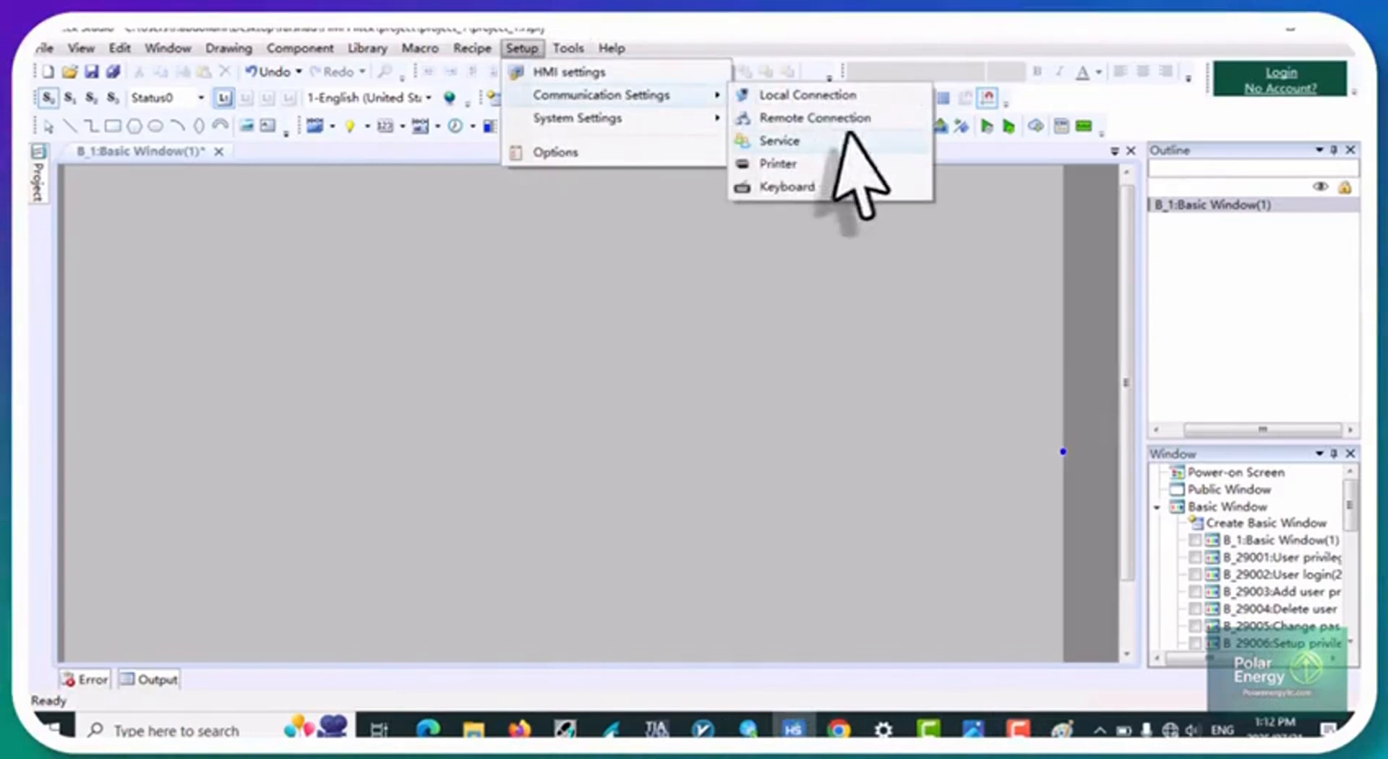
click(830, 102)
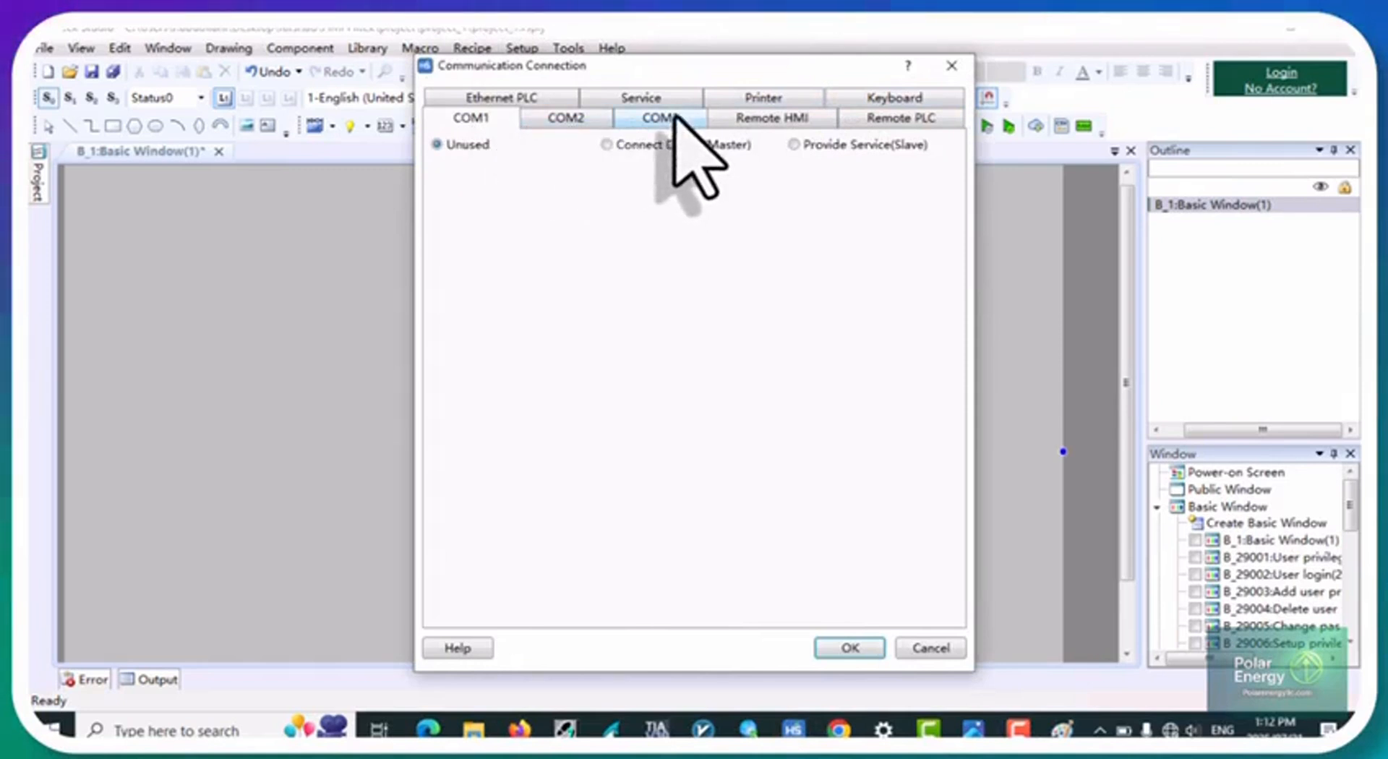
click(585, 127)
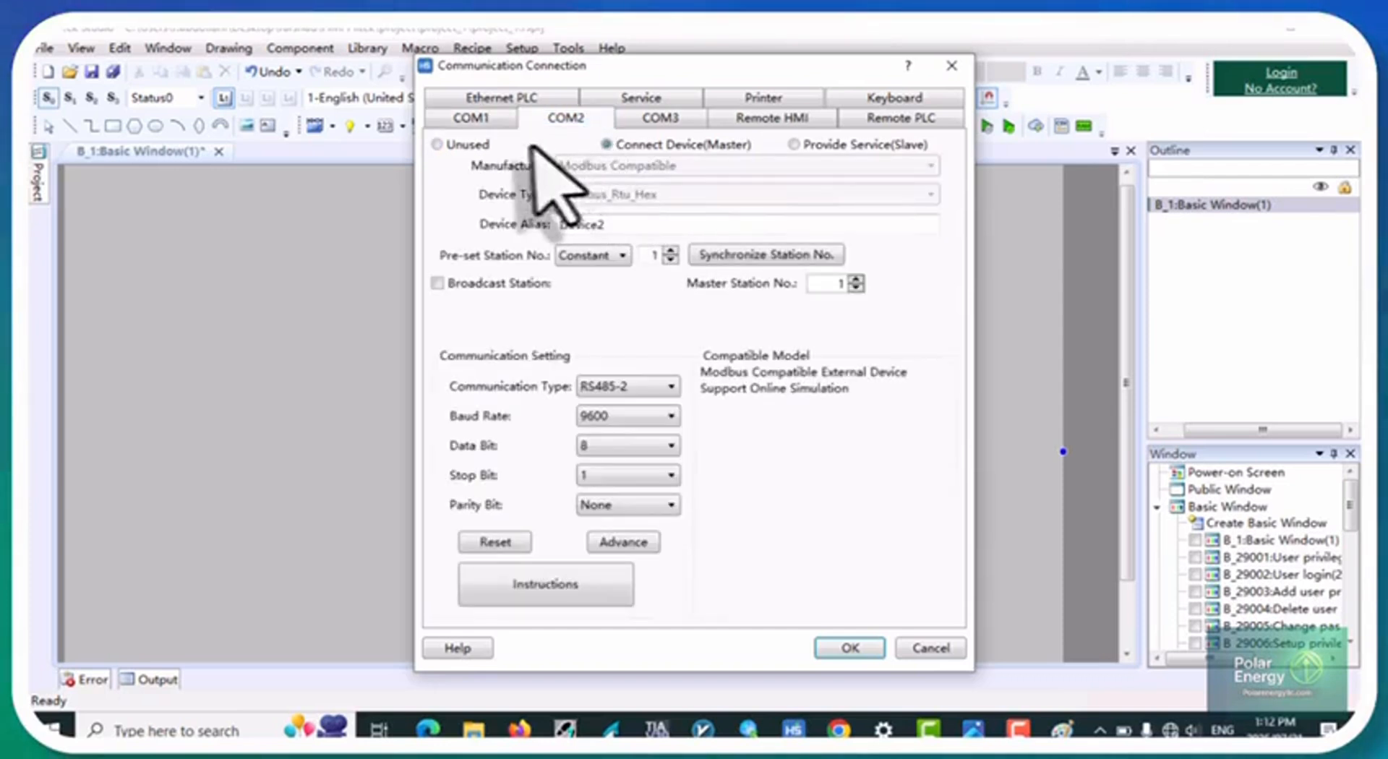
Step: Reset the COM2 port to Unused and re-enable it as Connect Device(Master)
click(465, 145)
click(805, 416)
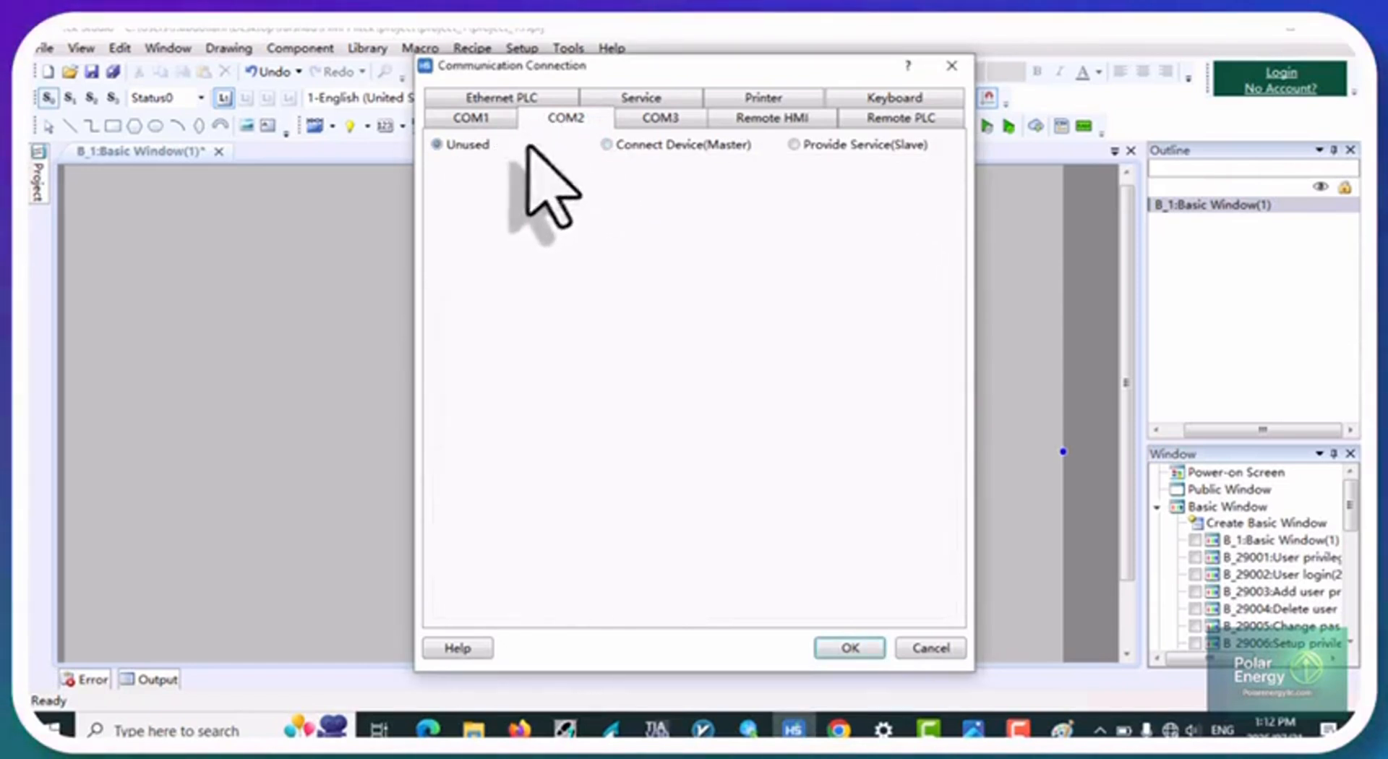
click(607, 145)
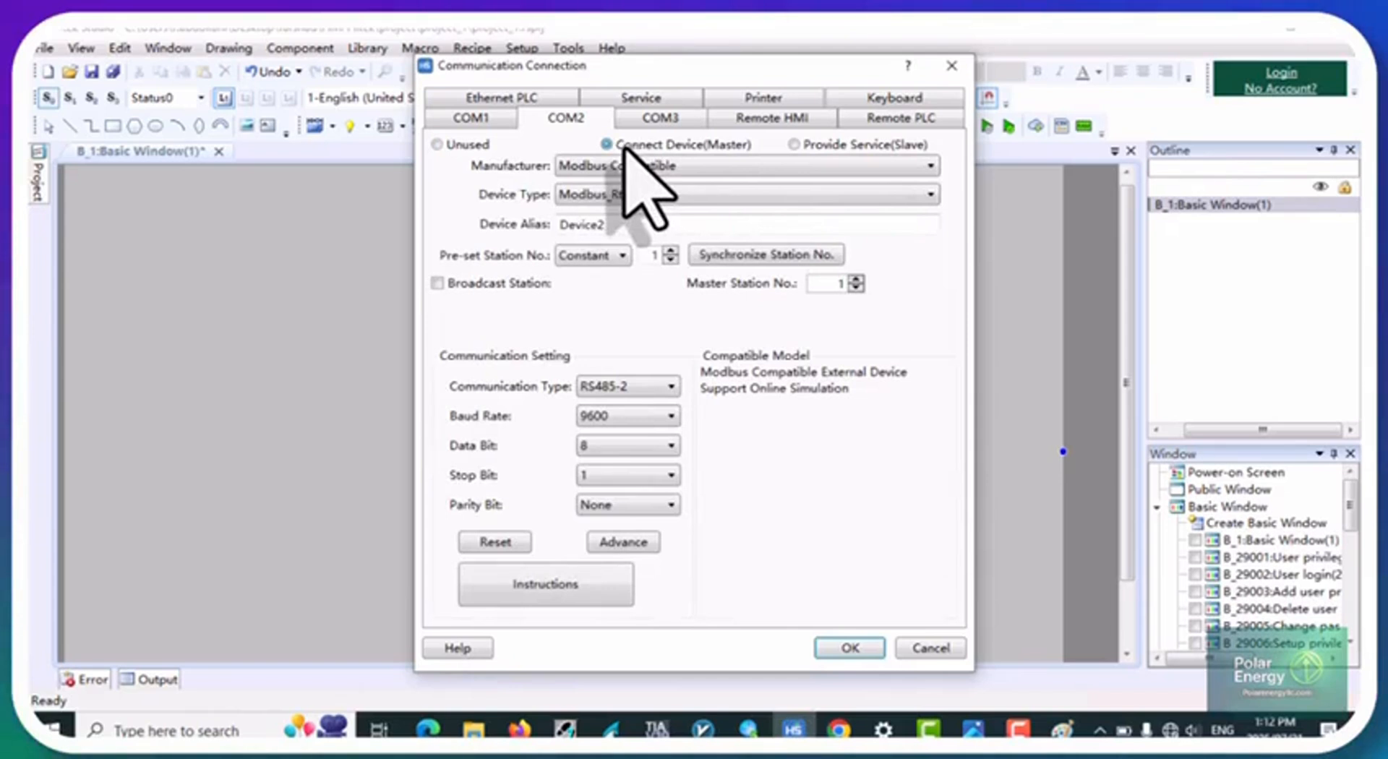
Step: Configure COM2 with manufacturer Modbus Compatible, device type Modbus_Rtu_Hex and communication type RS485-2
click(578, 166)
scroll(665, 341, up, 1)
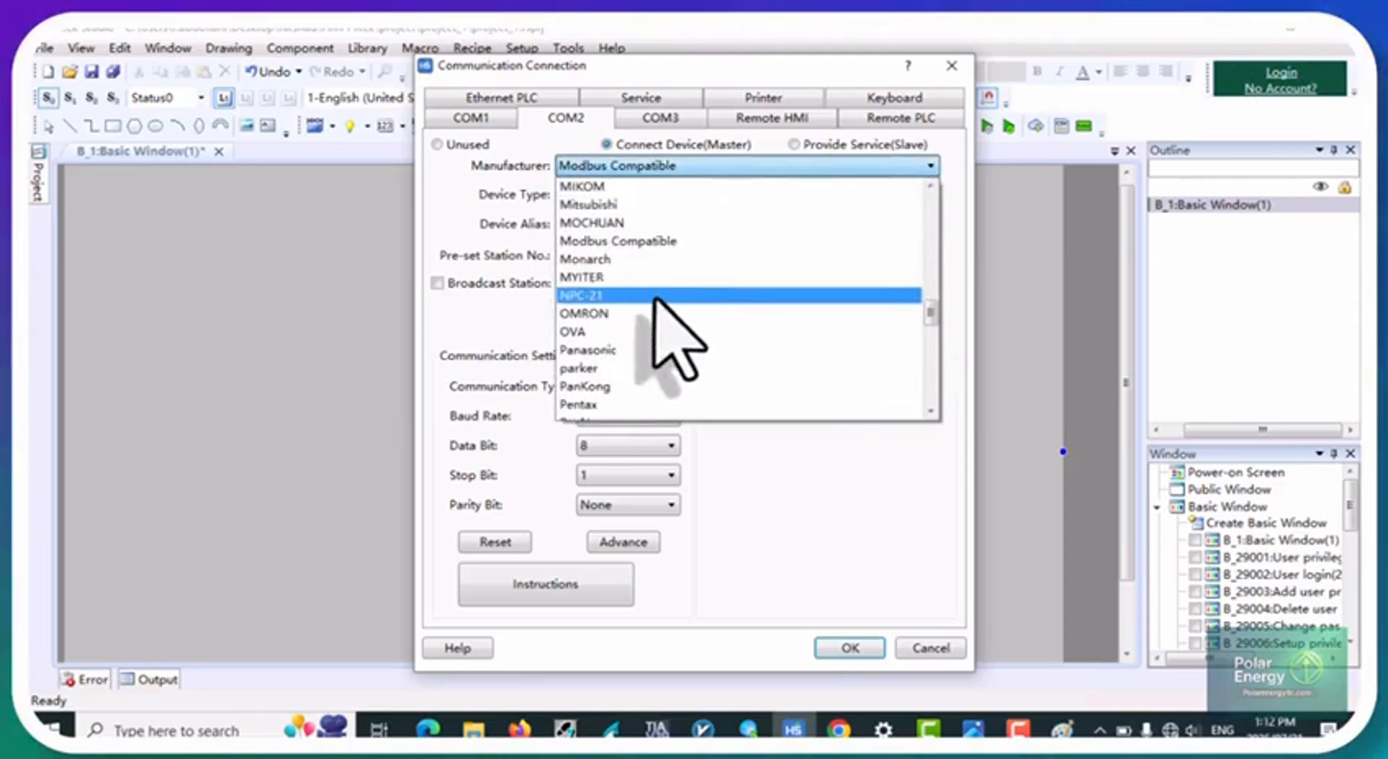
click(628, 243)
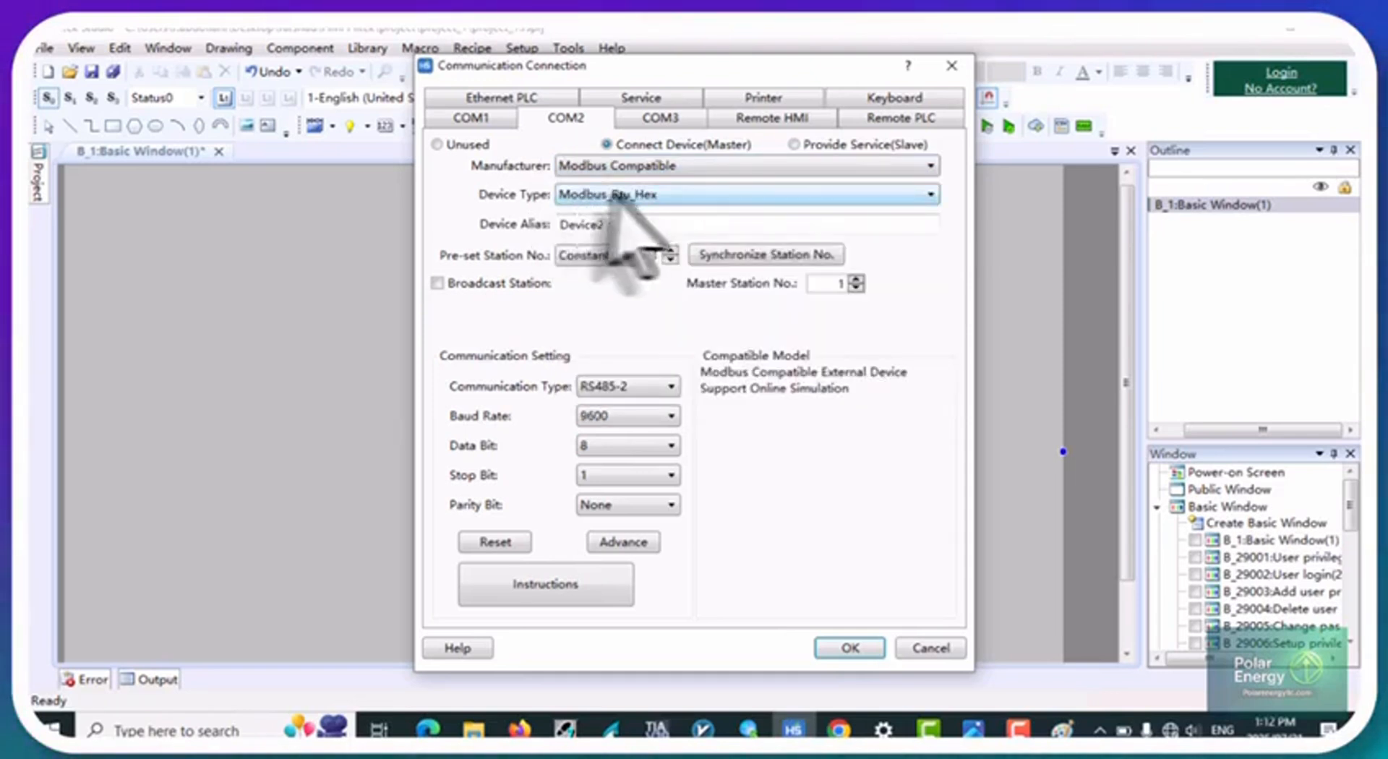
click(616, 195)
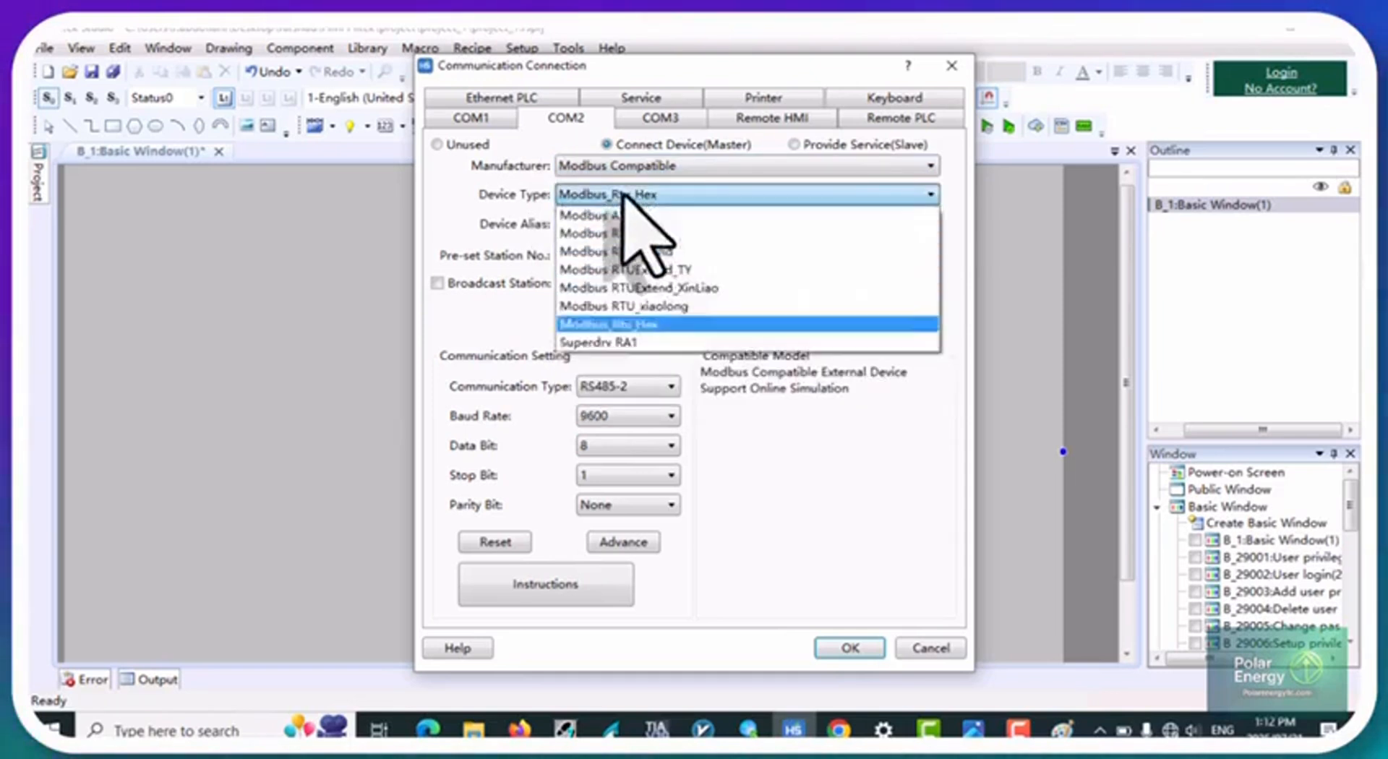
click(654, 327)
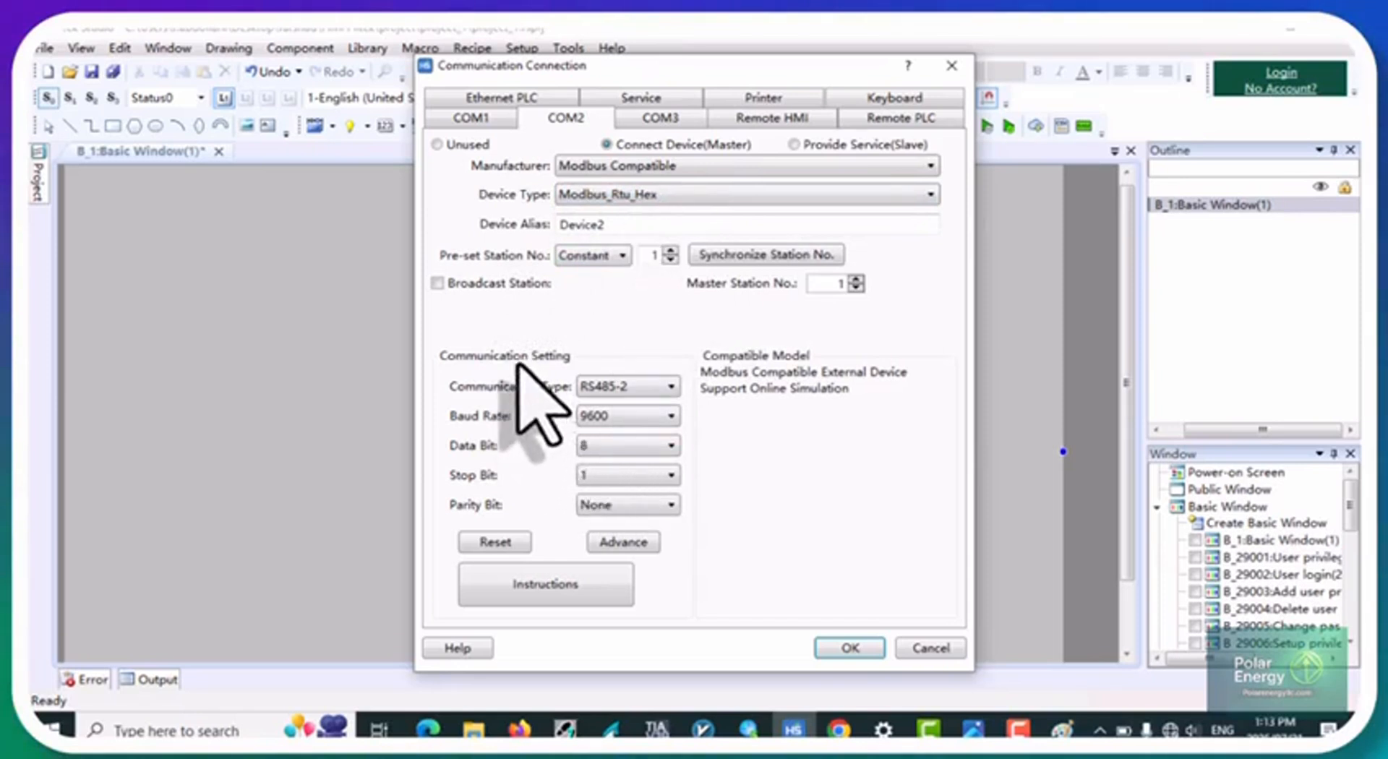
click(623, 388)
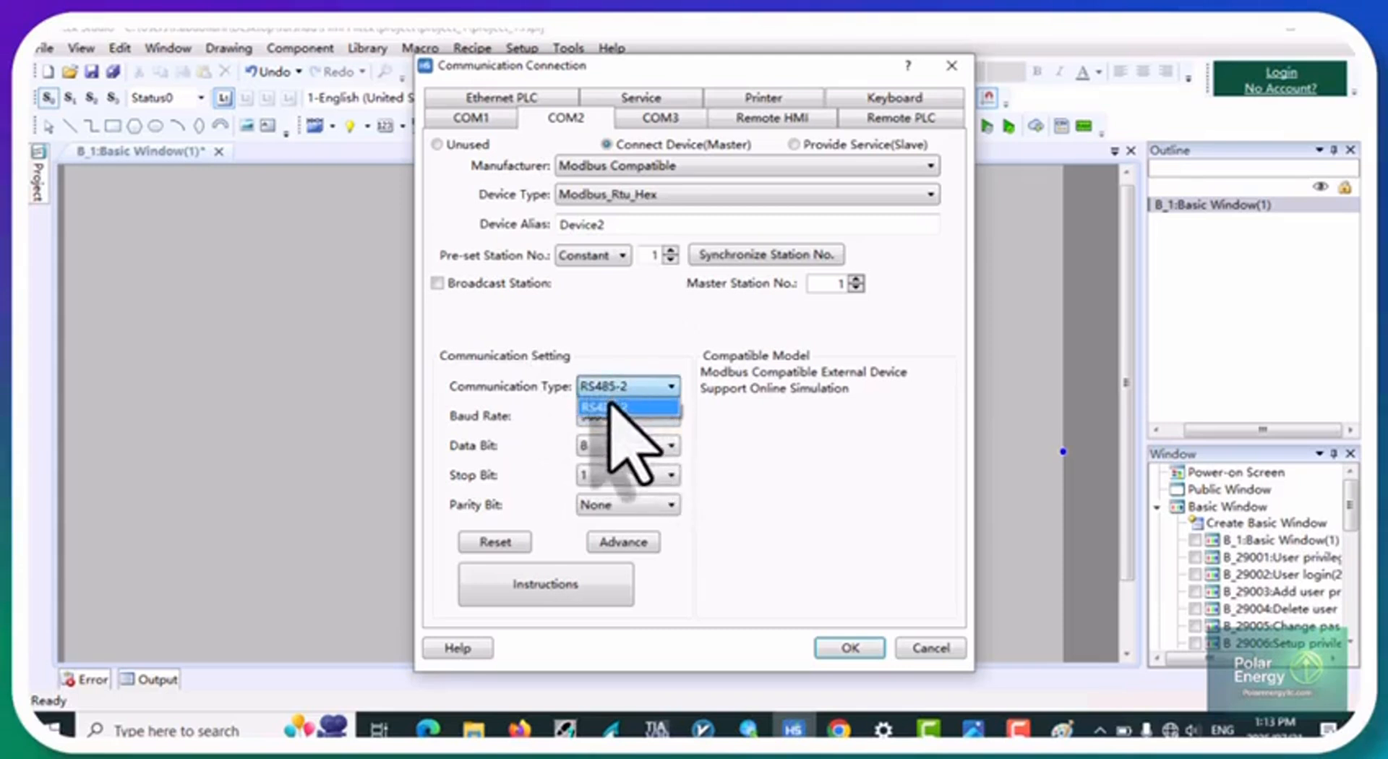
click(611, 406)
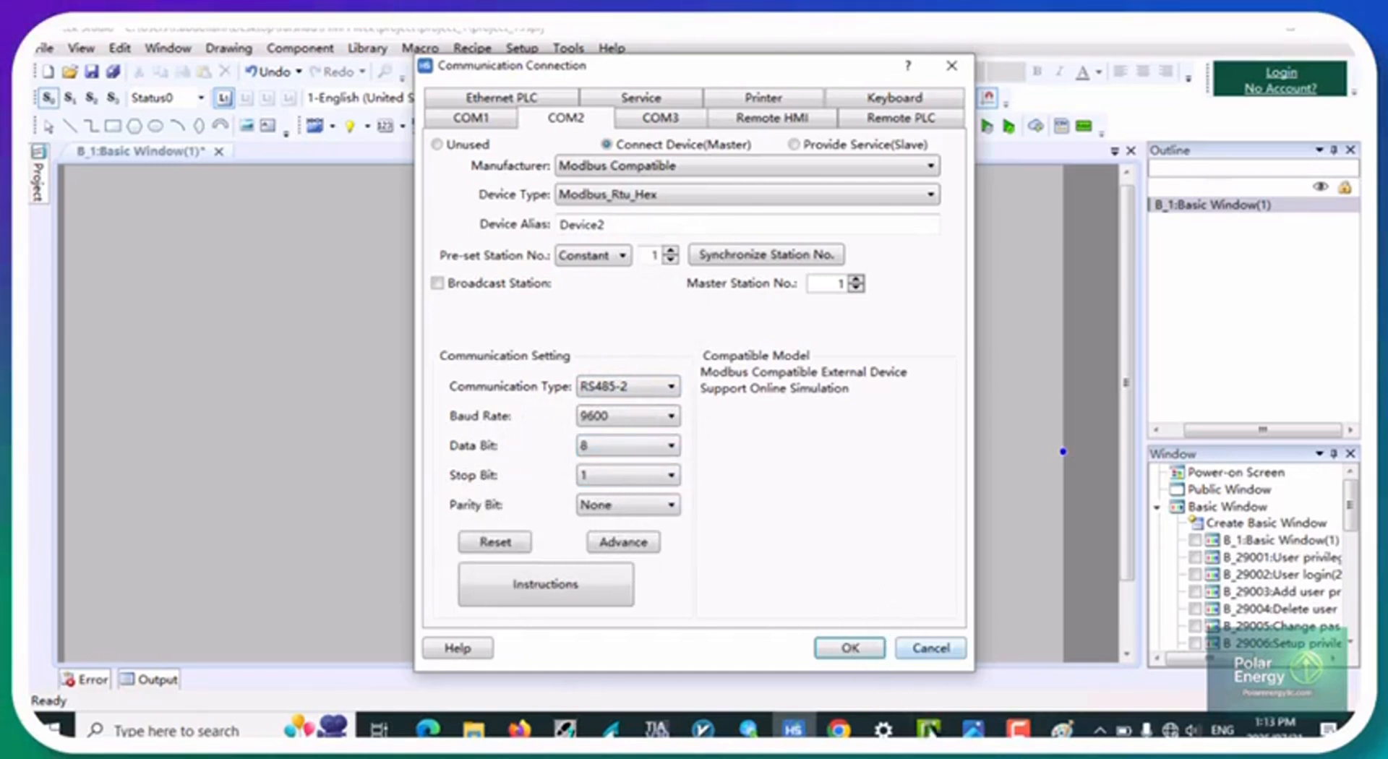
Step: Open the Untitled1 image from the pic folder to check the inverter's register addresses and communication parameters
click(973, 730)
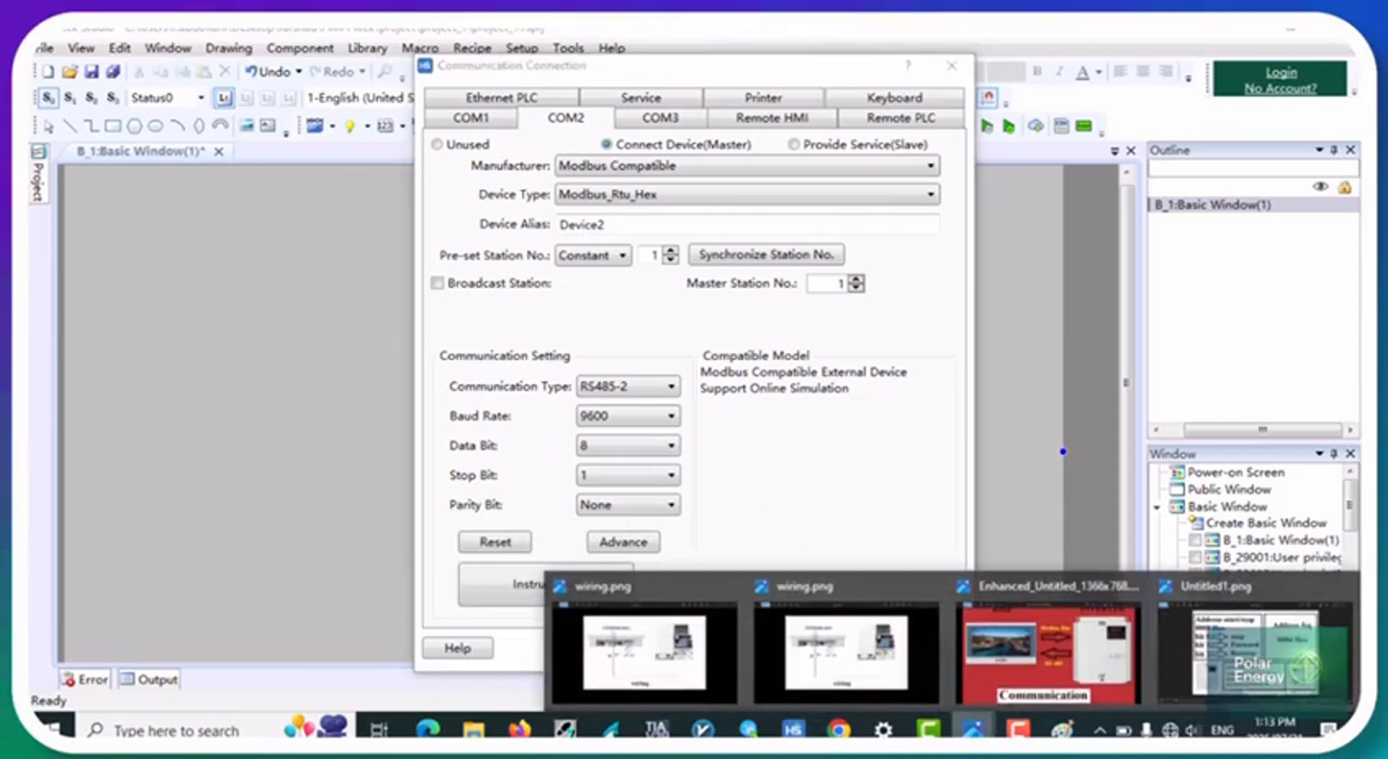
click(1345, 589)
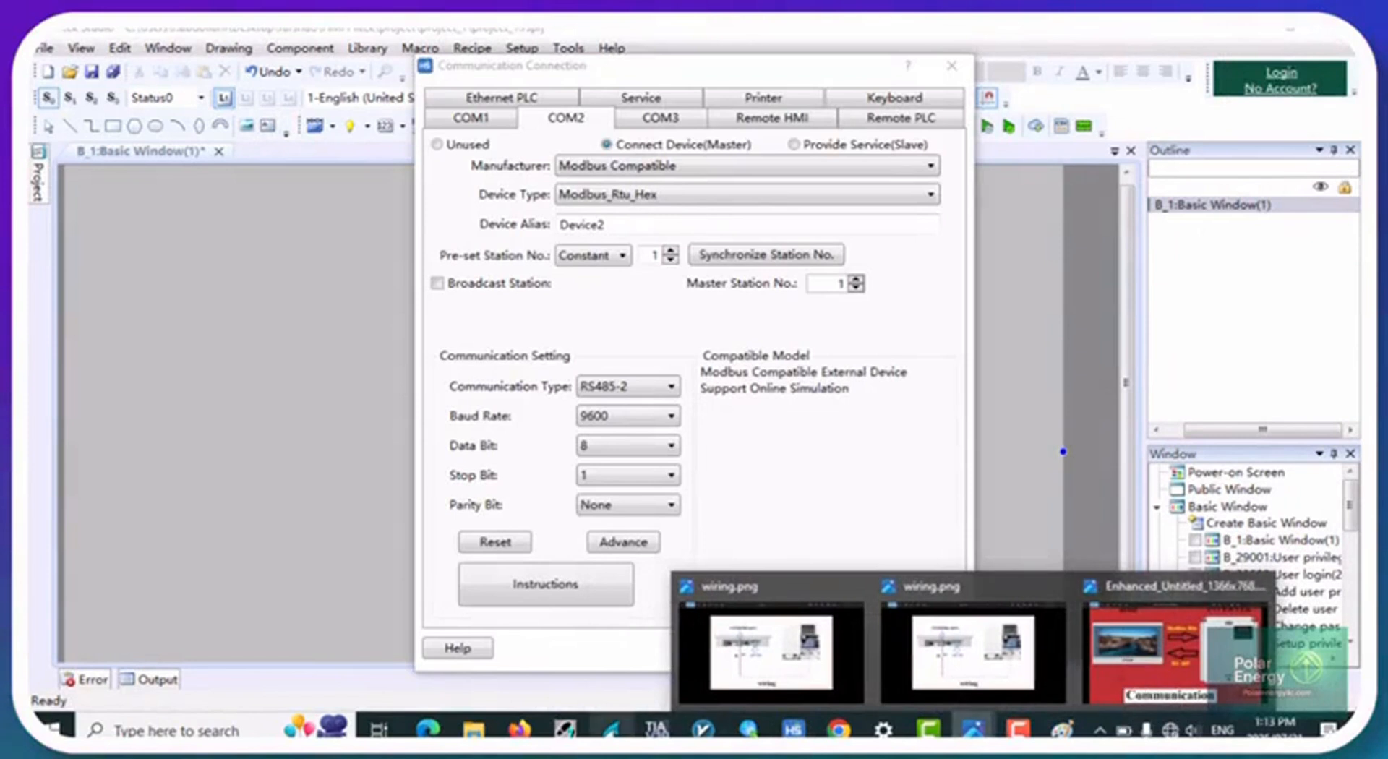
mouse_move(473, 732)
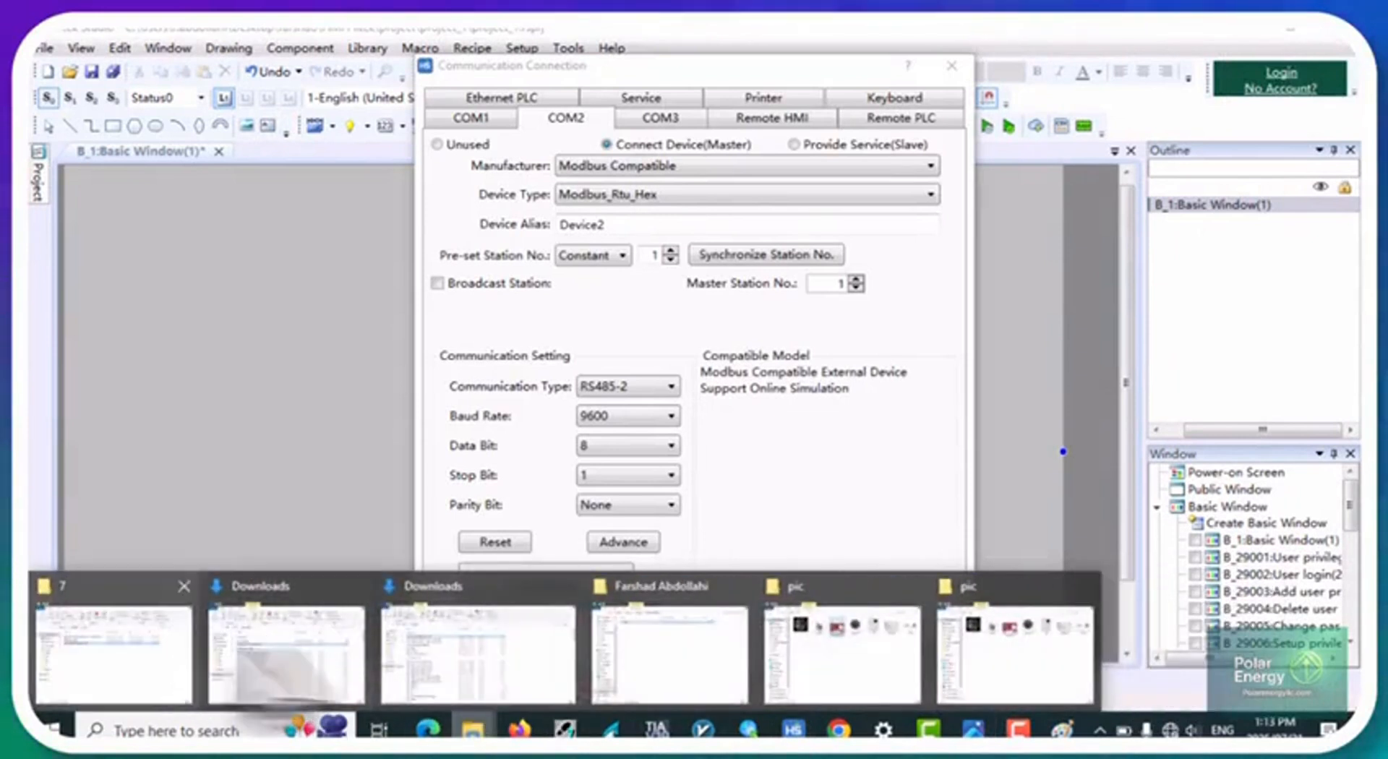
click(897, 674)
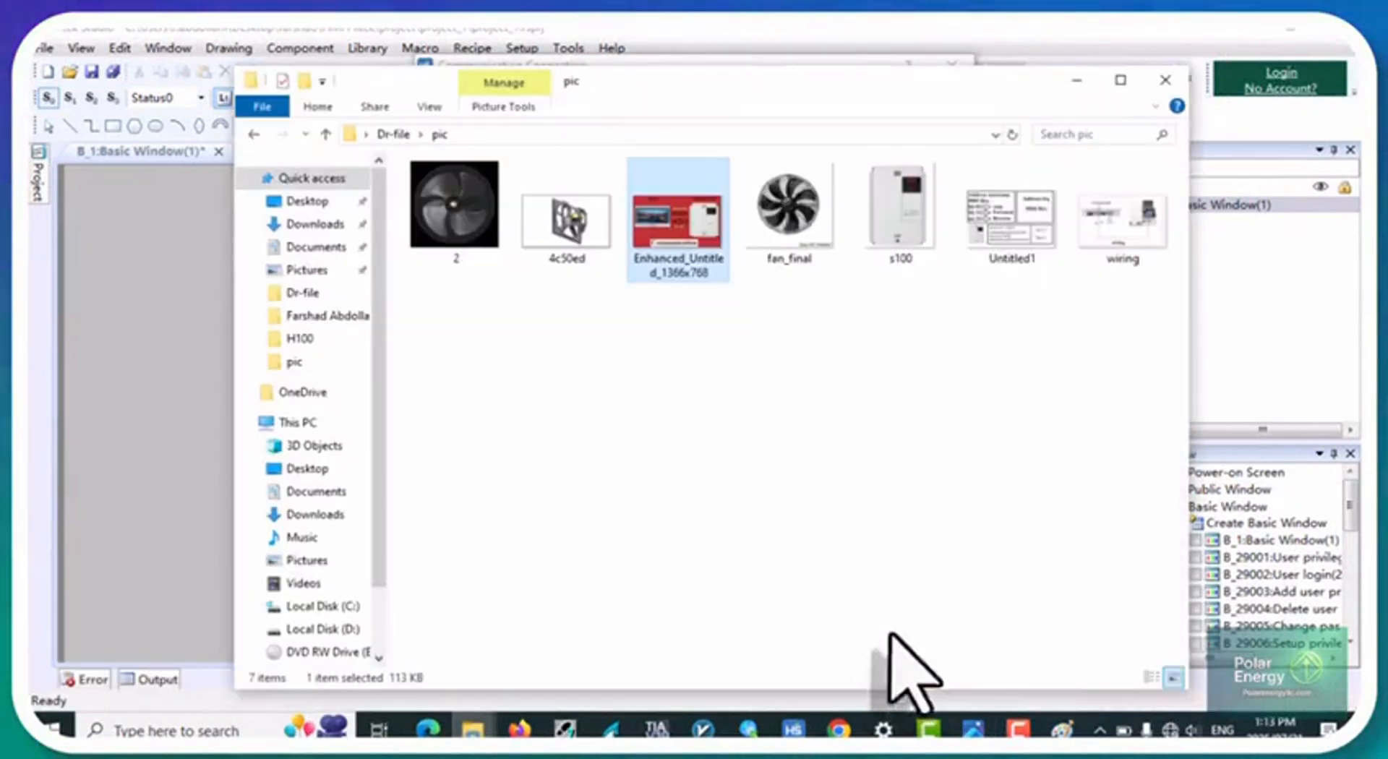
click(1021, 206)
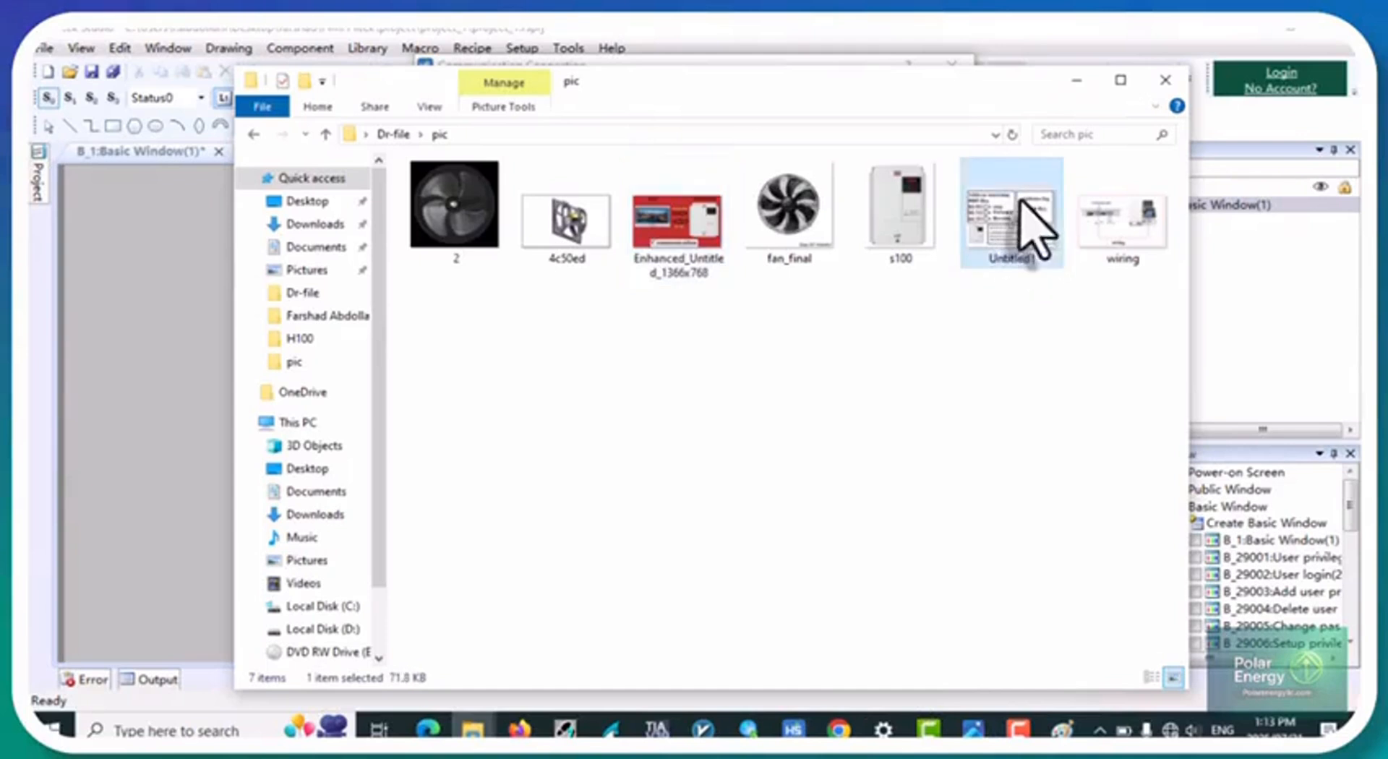
double_click(973, 222)
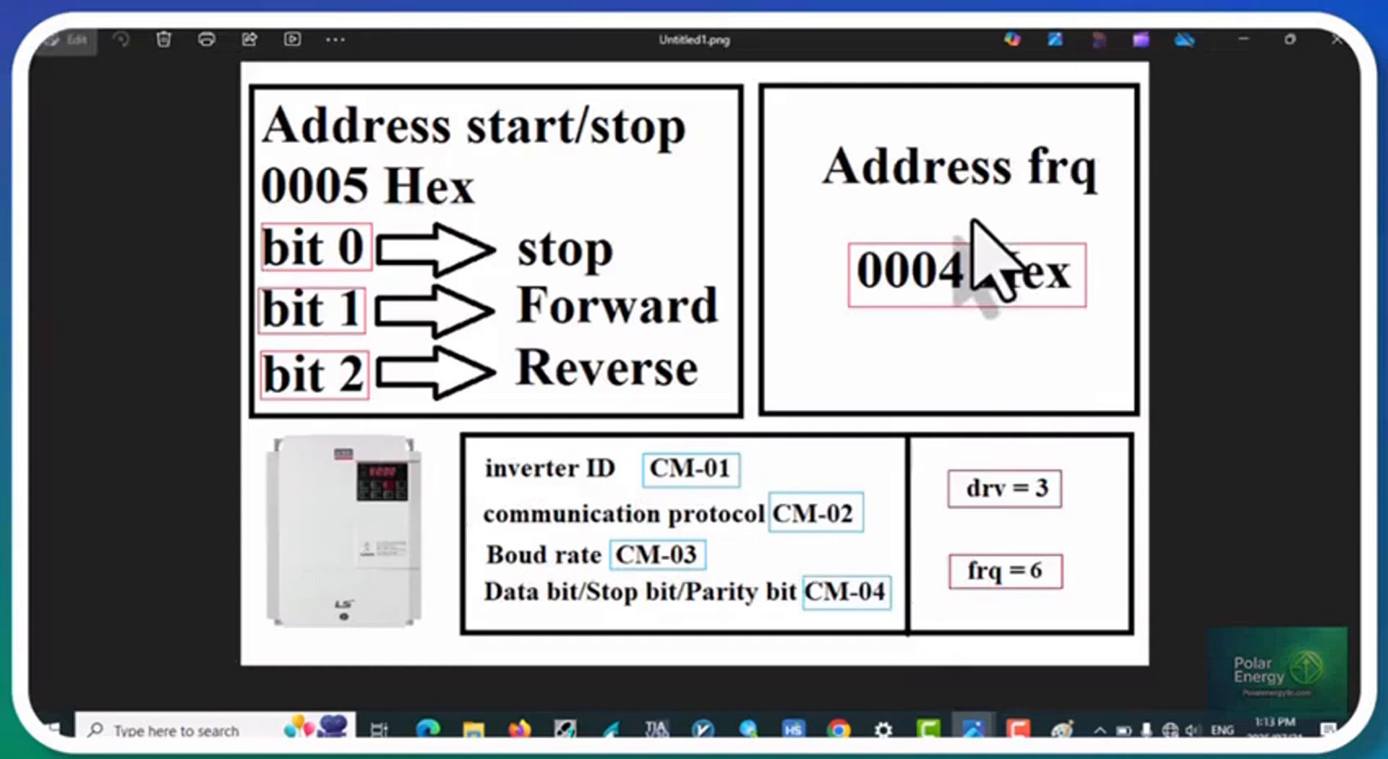
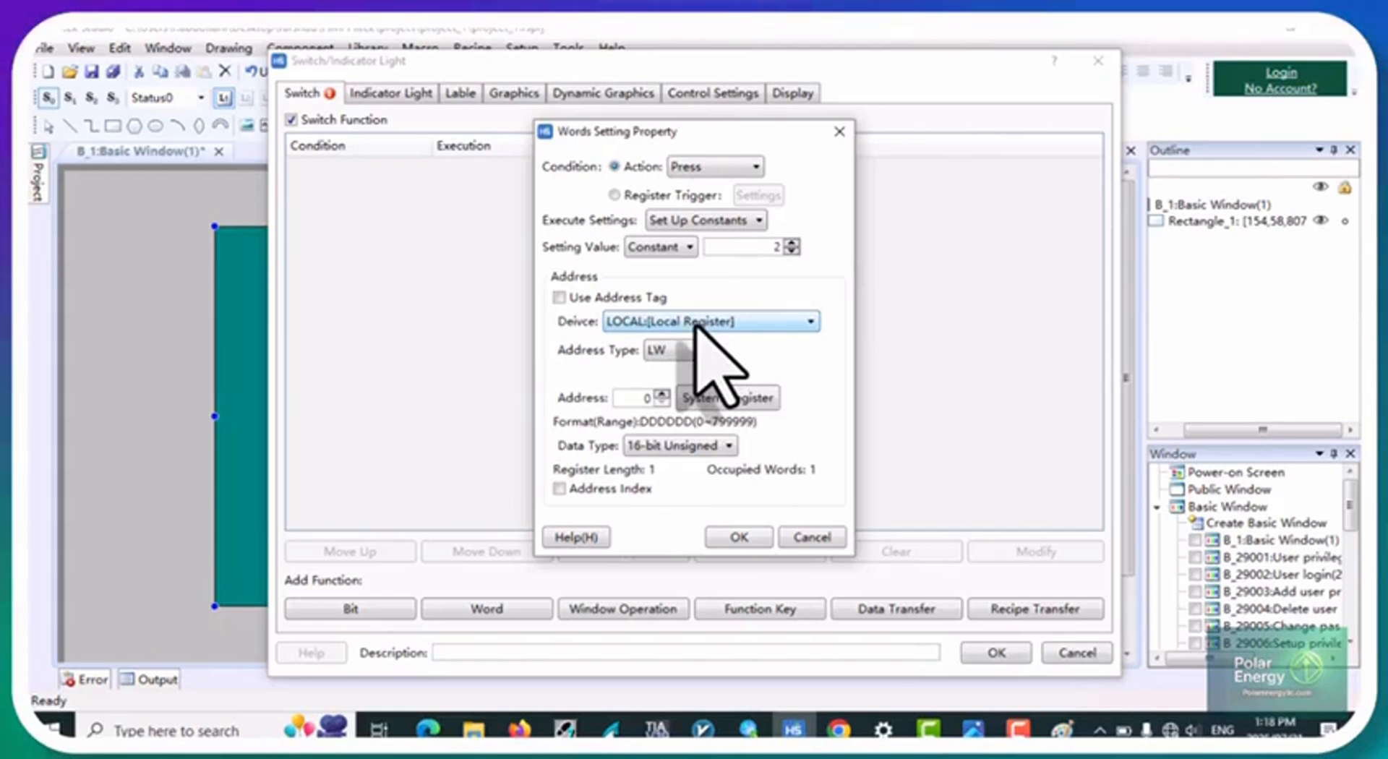
Step: Set the switch's word function to write constant 2 to 4X address 5 on Device2:[LocalCOM2:Modbus_Rtu_Hex] when pressed
click(695, 325)
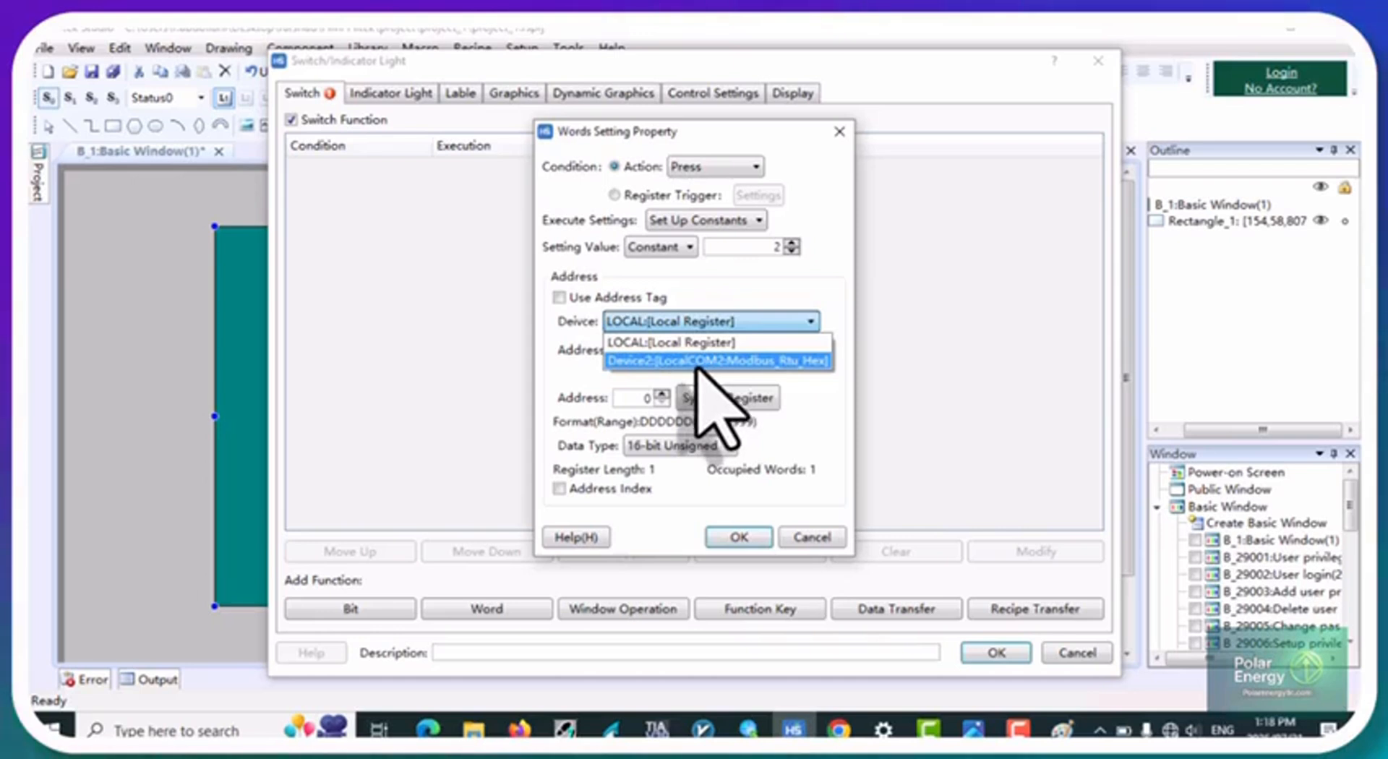
click(804, 361)
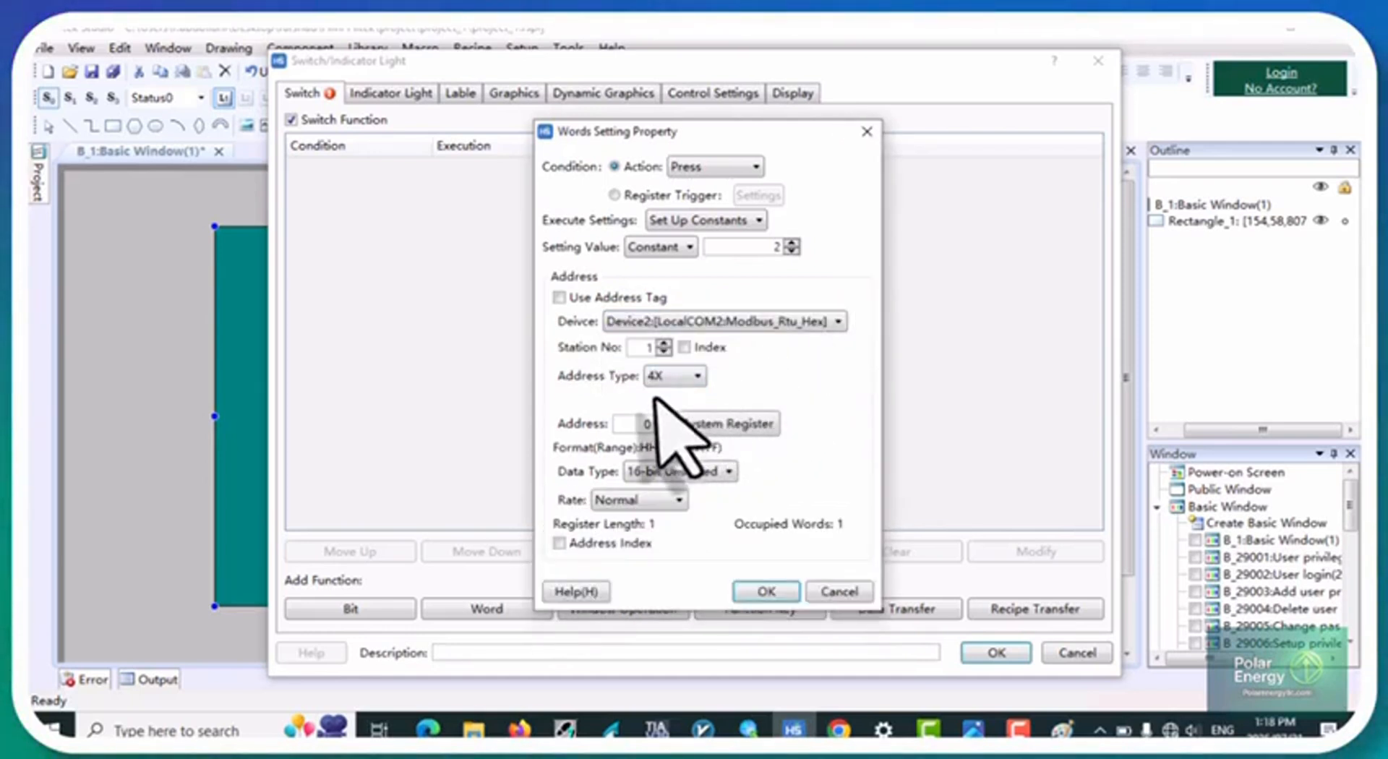
click(696, 373)
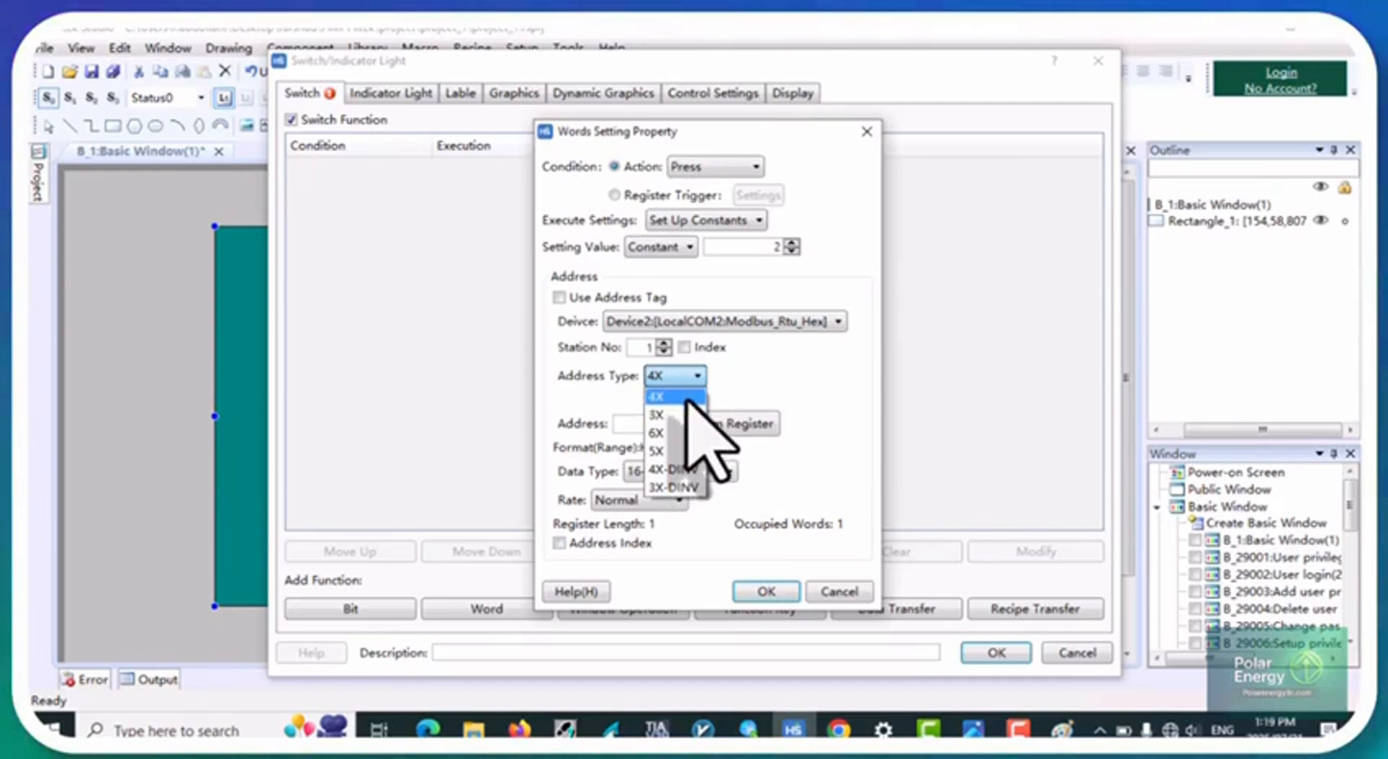
click(687, 398)
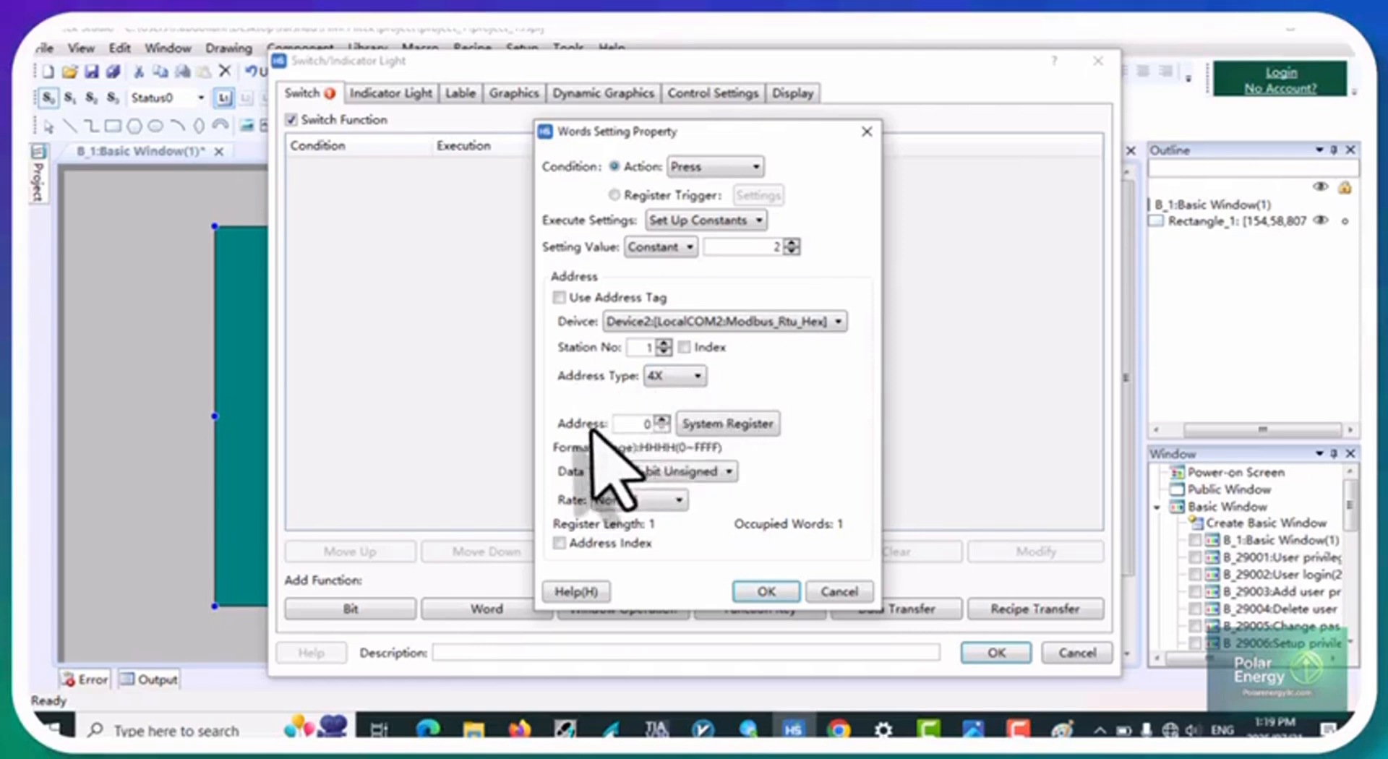
click(662, 419)
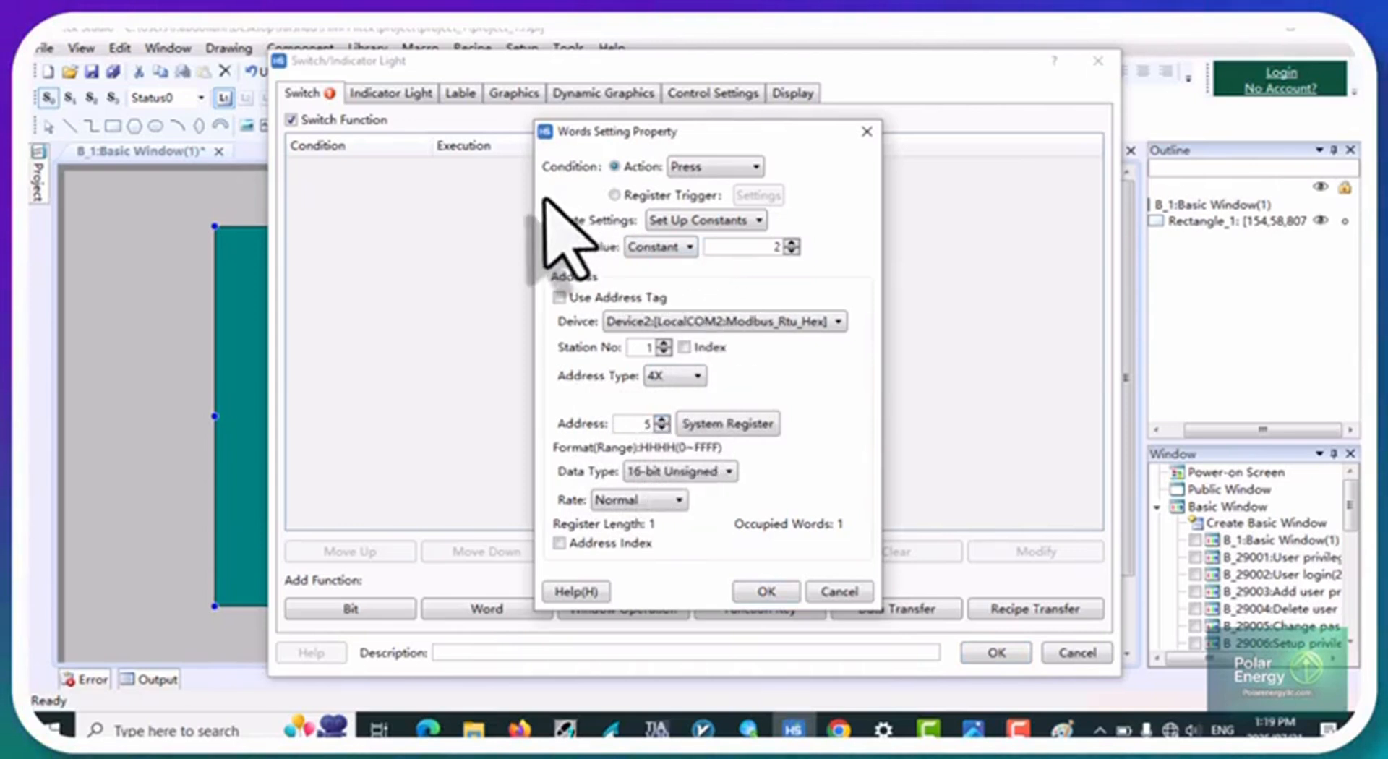
click(772, 250)
text(2)
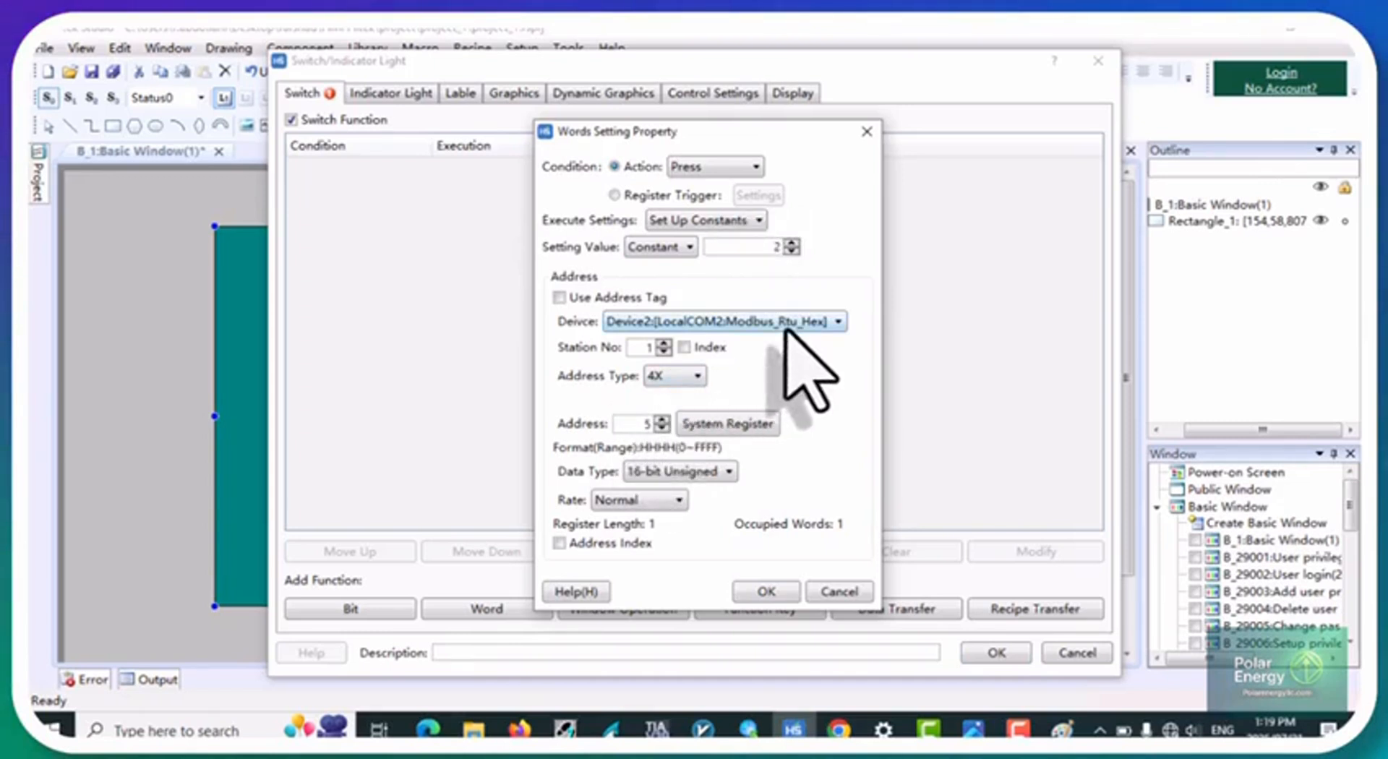
click(767, 592)
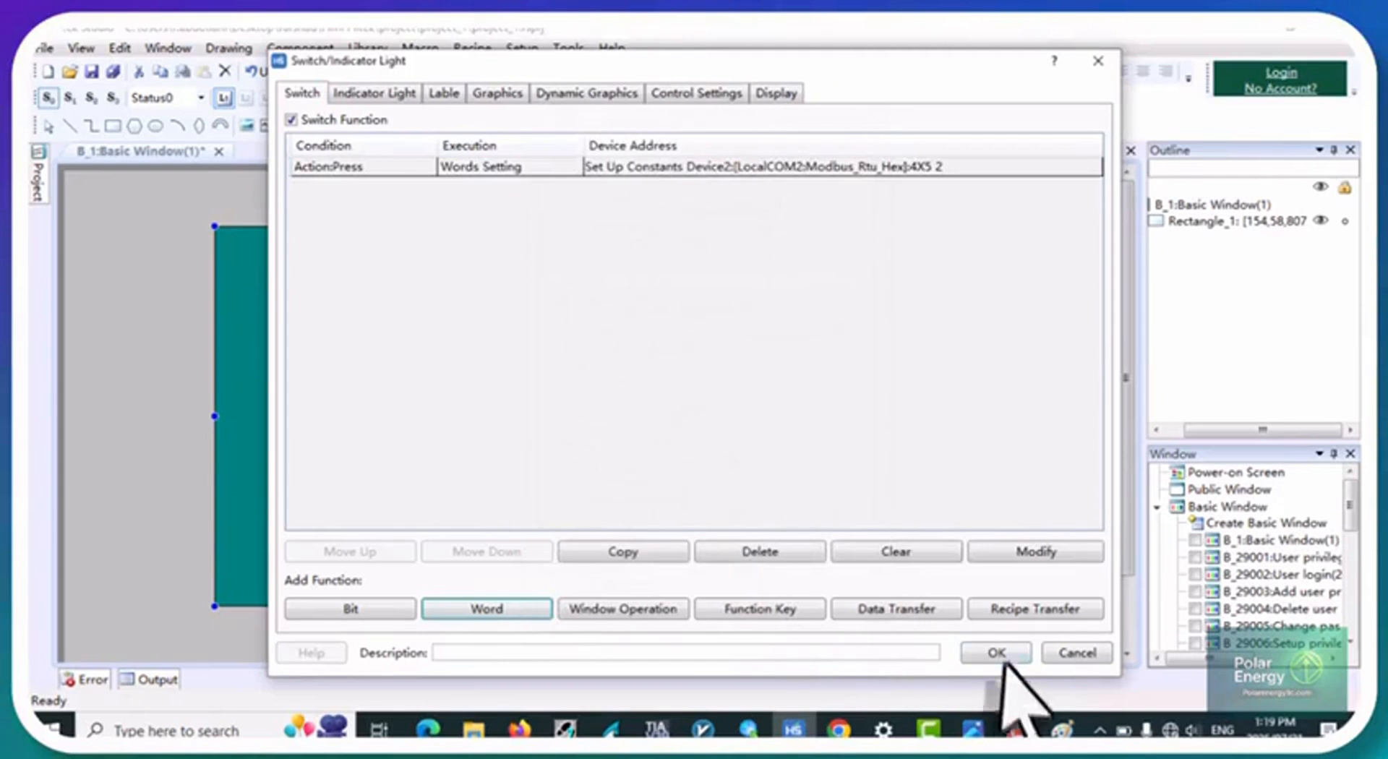
Step: Label the switch Forward and assign it the green square graphic next to Switch056 from the graphics library's Switch category
click(444, 94)
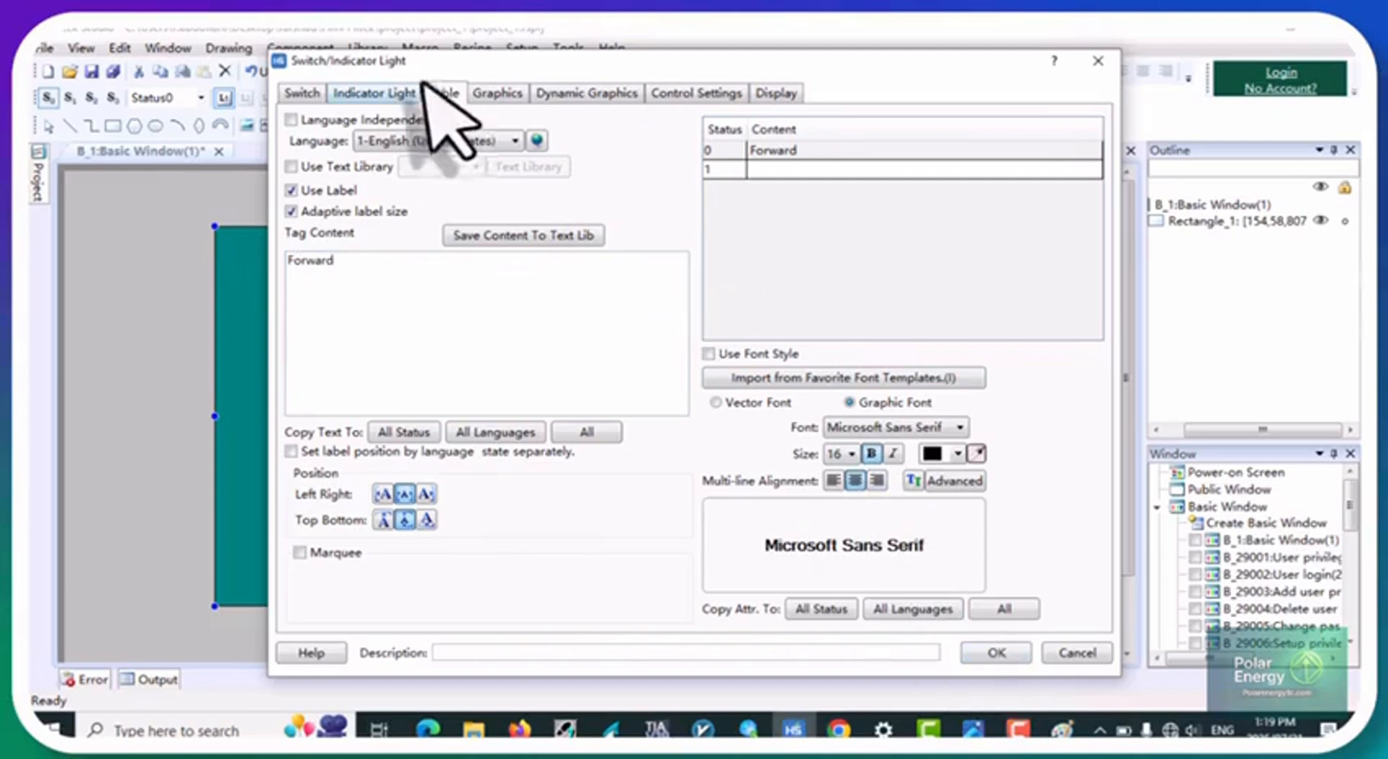
click(497, 93)
scroll(721, 338, down, 10)
scroll(716, 294, down, 5)
scroll(715, 294, up, 15)
scroll(715, 291, up, 5)
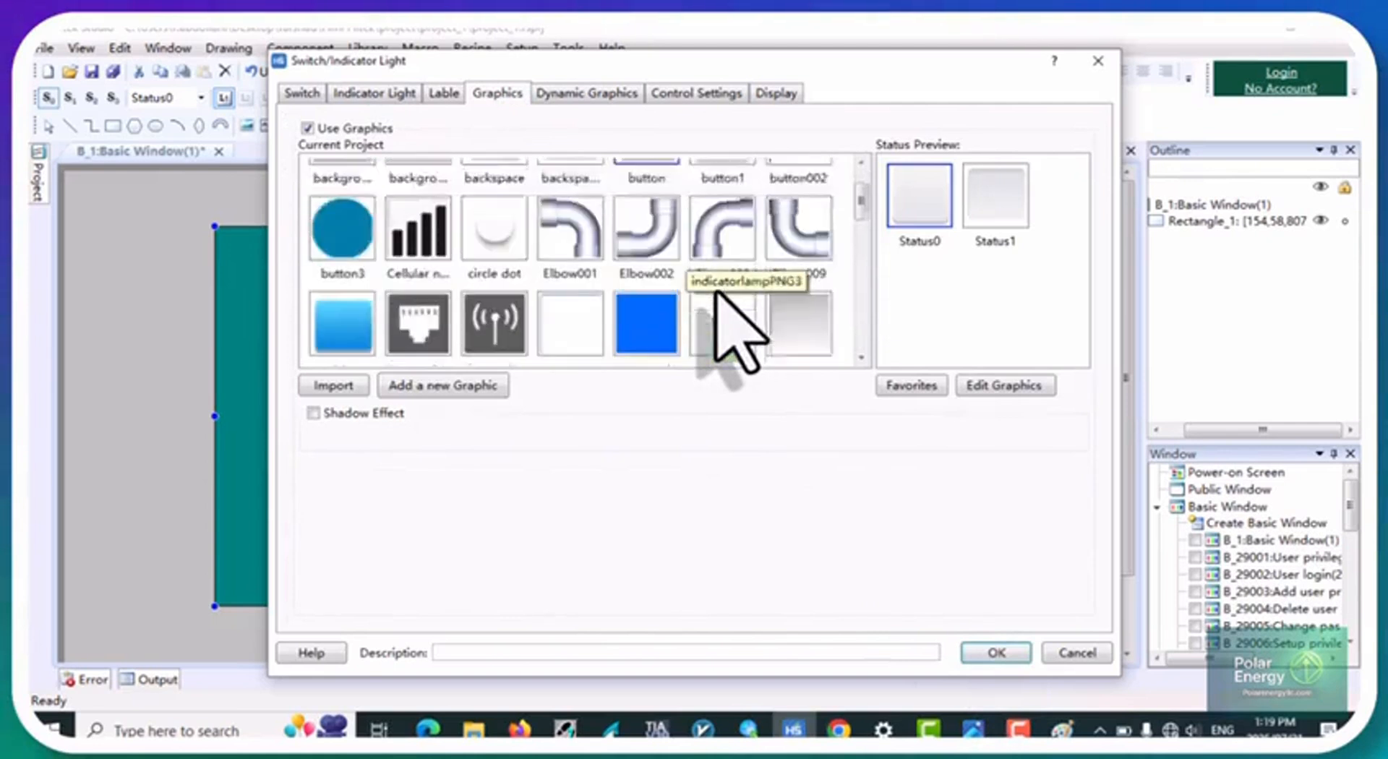
click(349, 387)
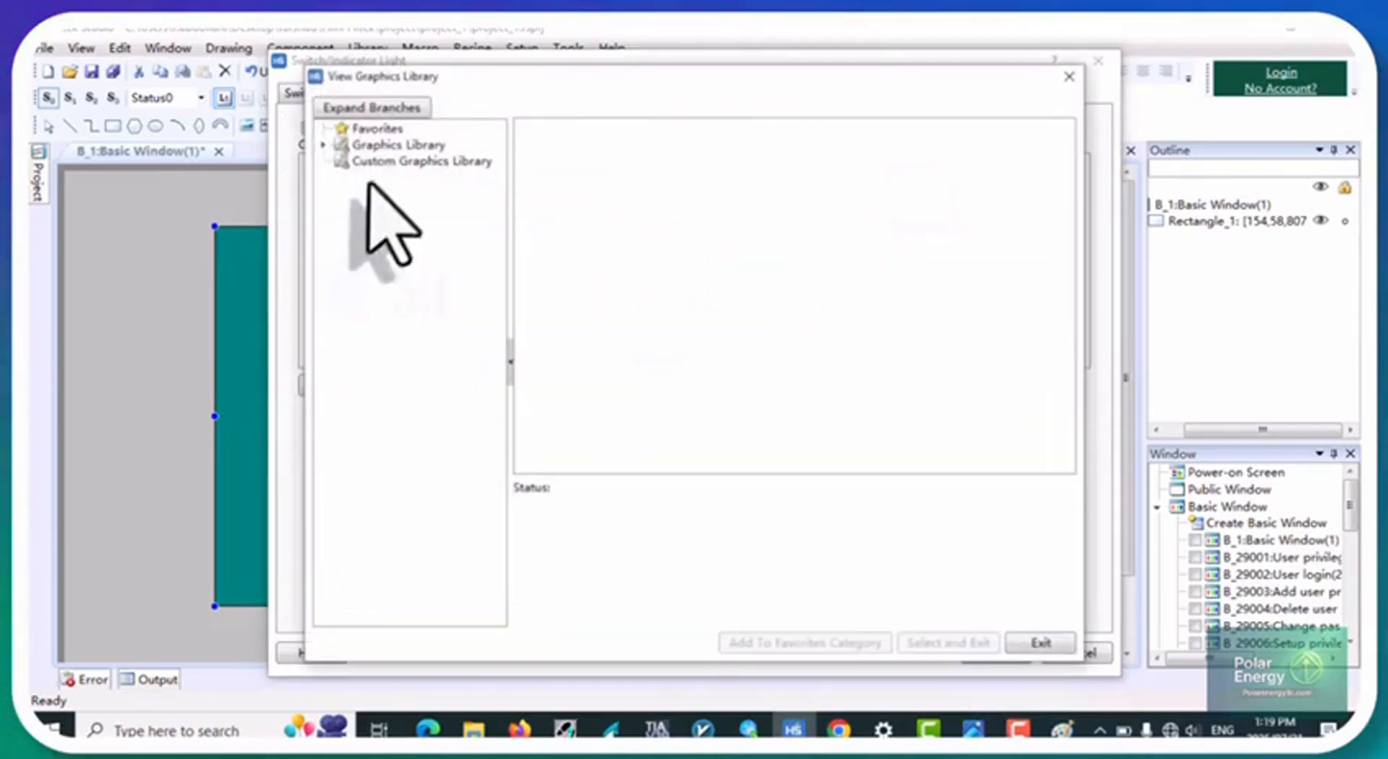
click(321, 145)
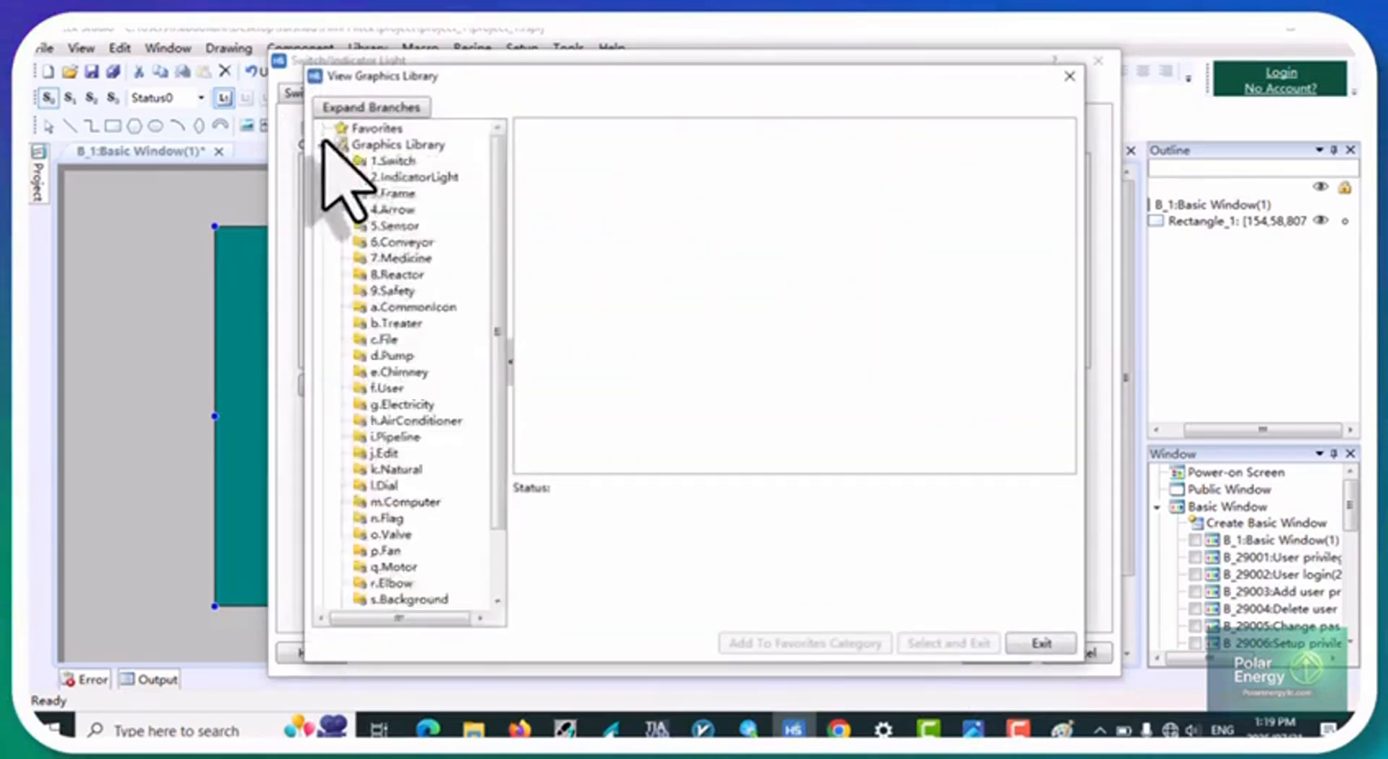
click(396, 162)
scroll(795, 340, down, 10)
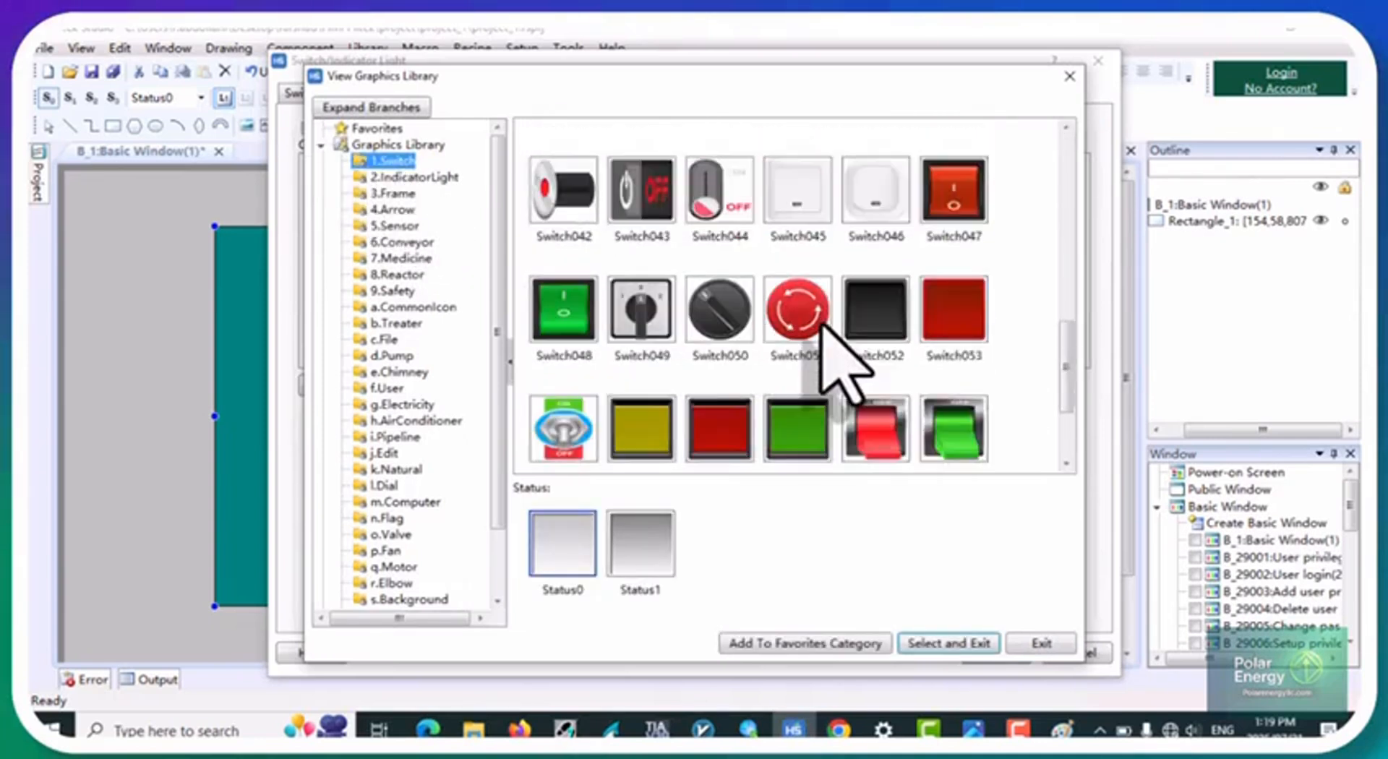
scroll(824, 347, down, 1)
click(814, 327)
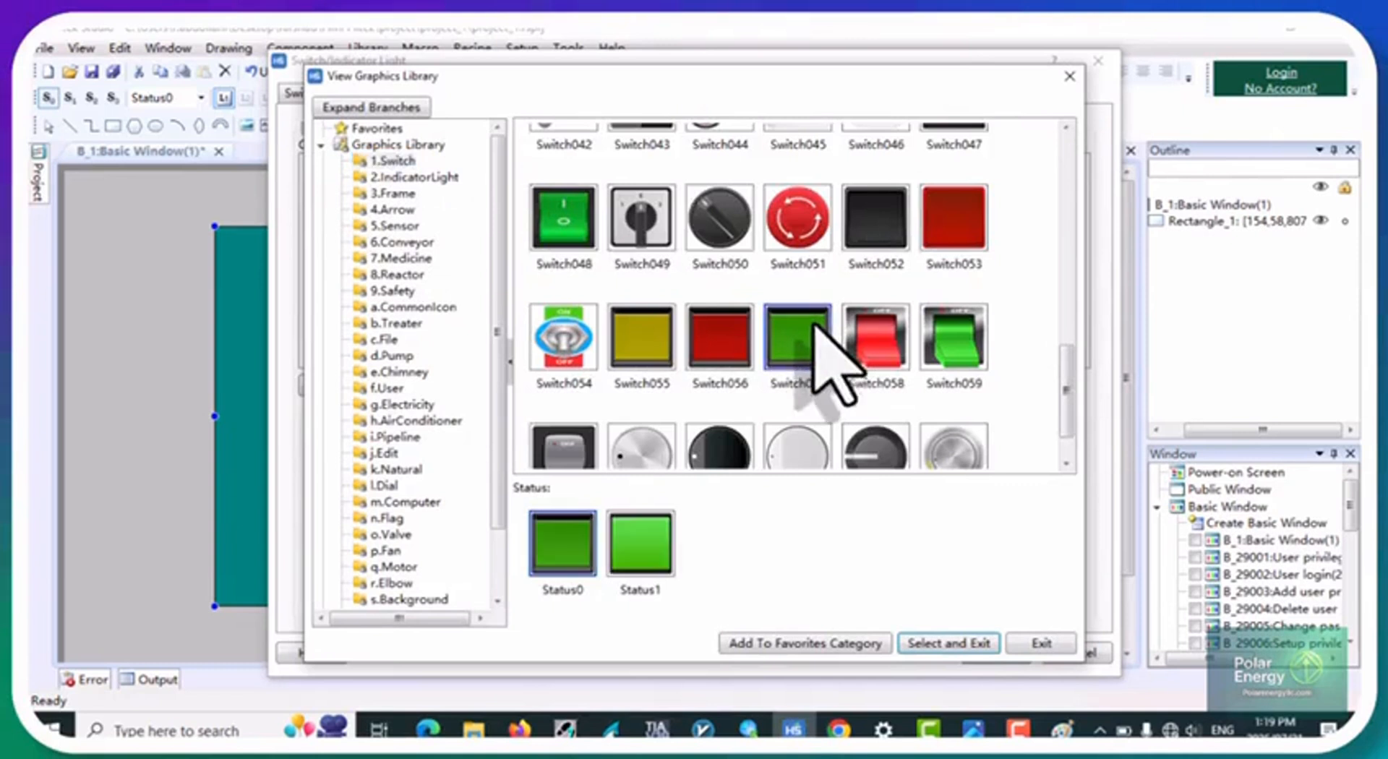
click(960, 644)
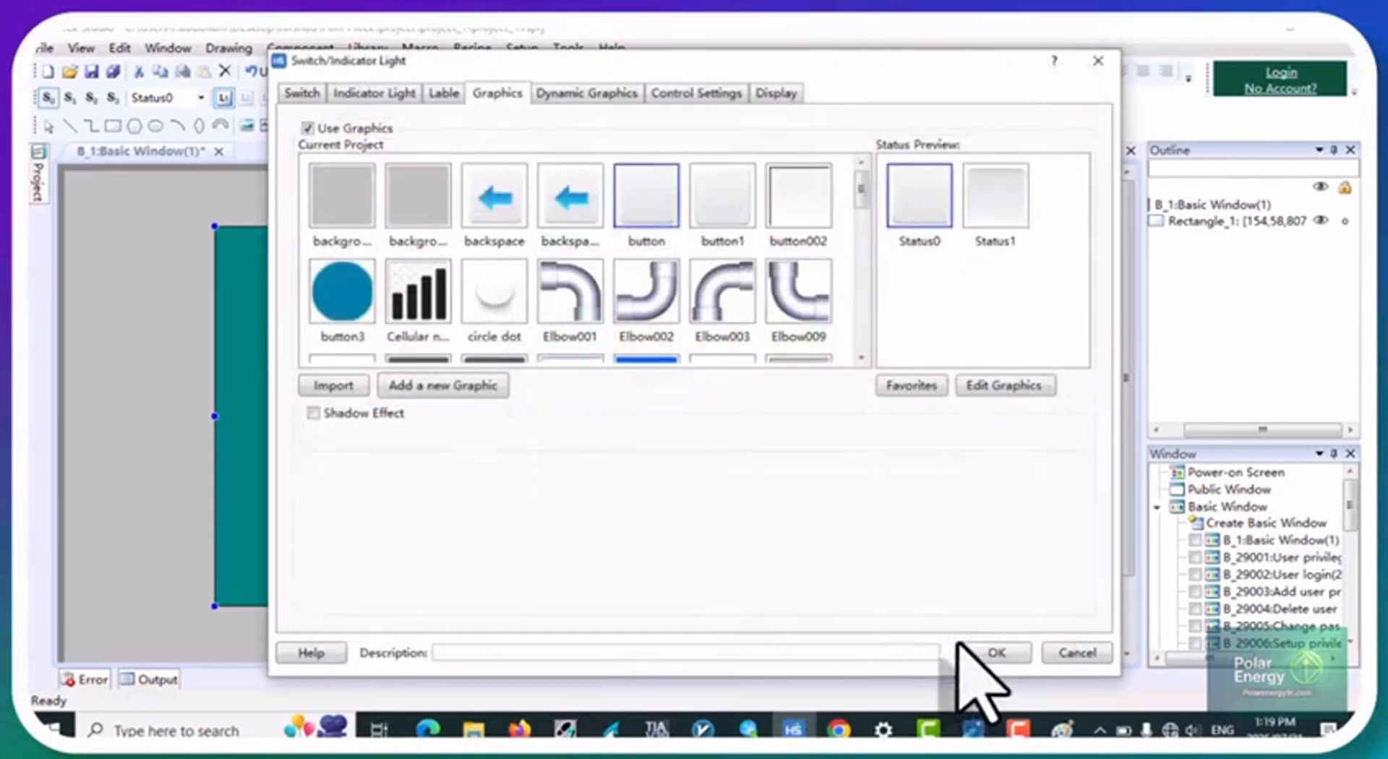
Step: Place the Forward switch in the upper-left area of the teal rectangle and put a copy of it directly below
click(994, 653)
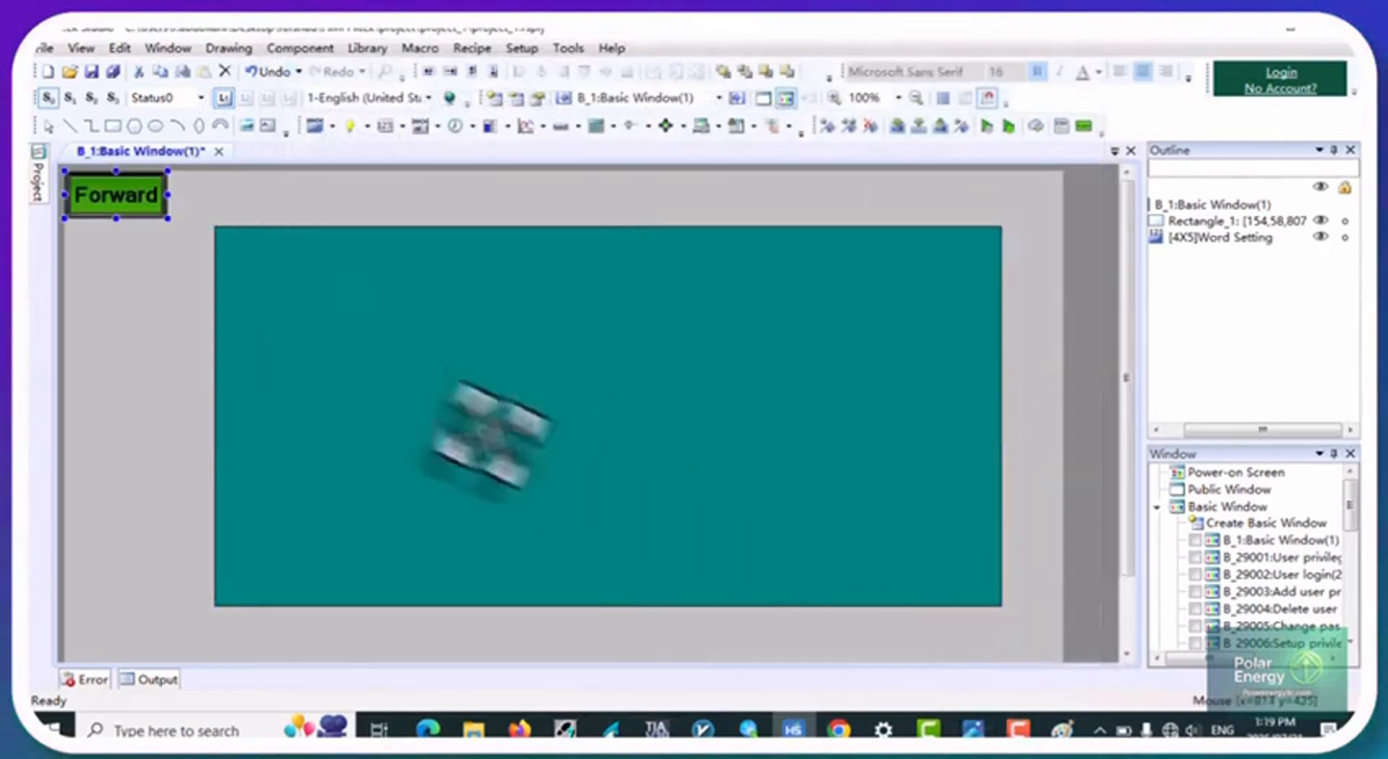
click(287, 308)
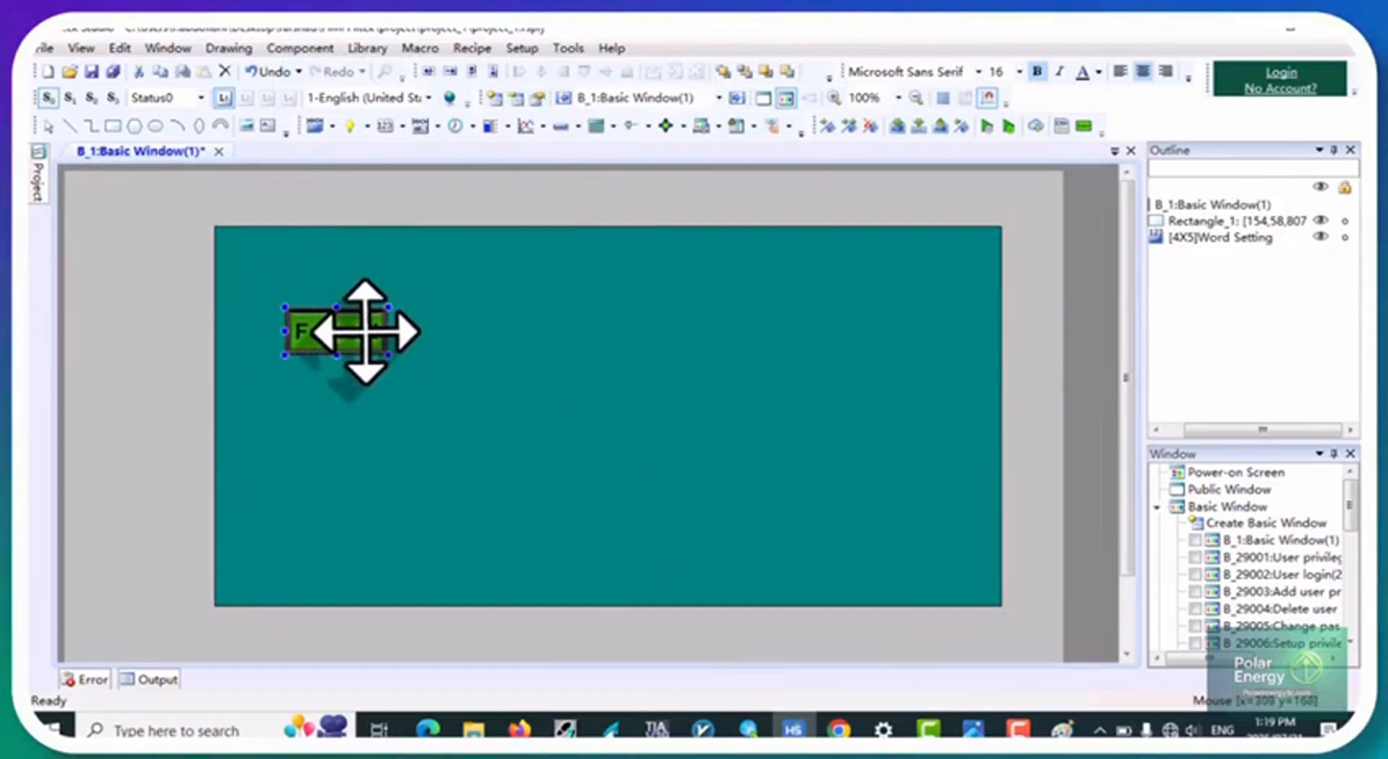
right_click(365, 335)
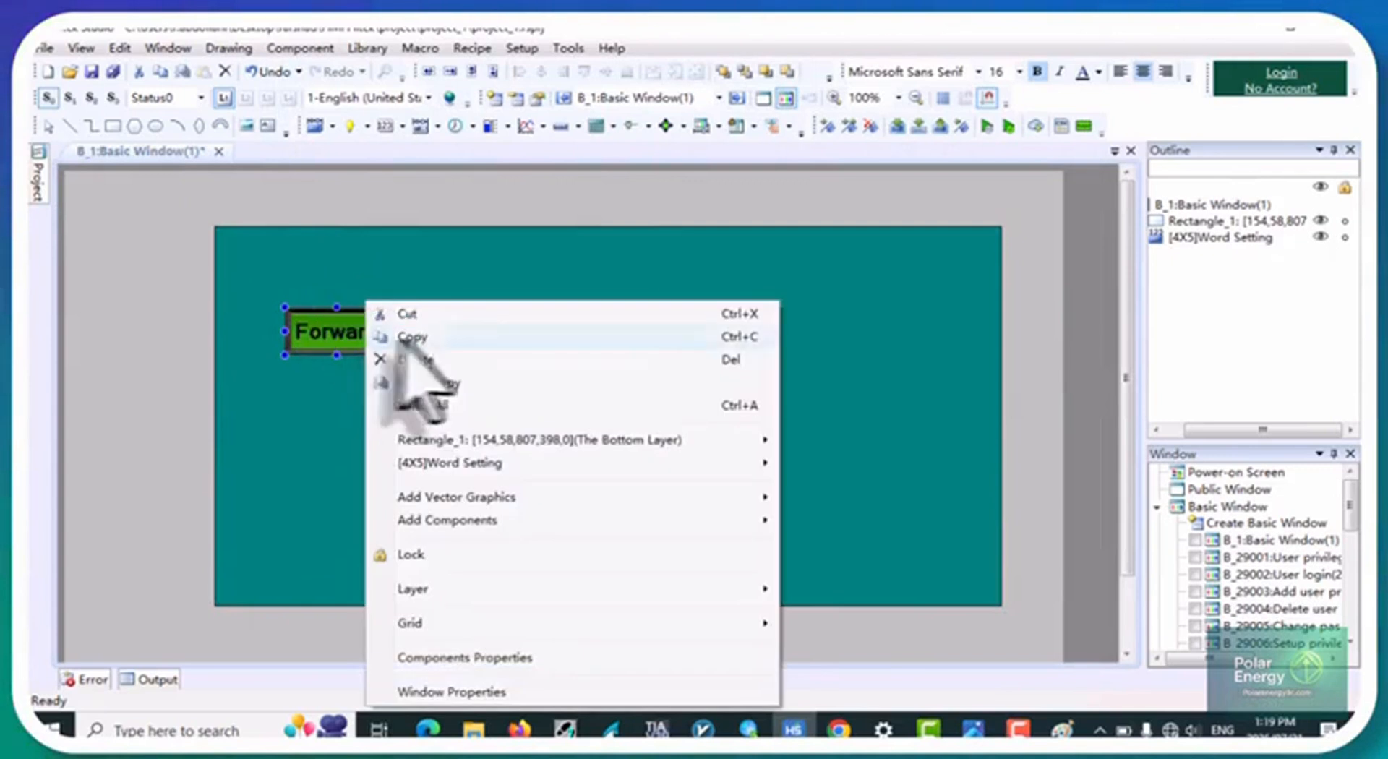
click(424, 336)
right_click(440, 416)
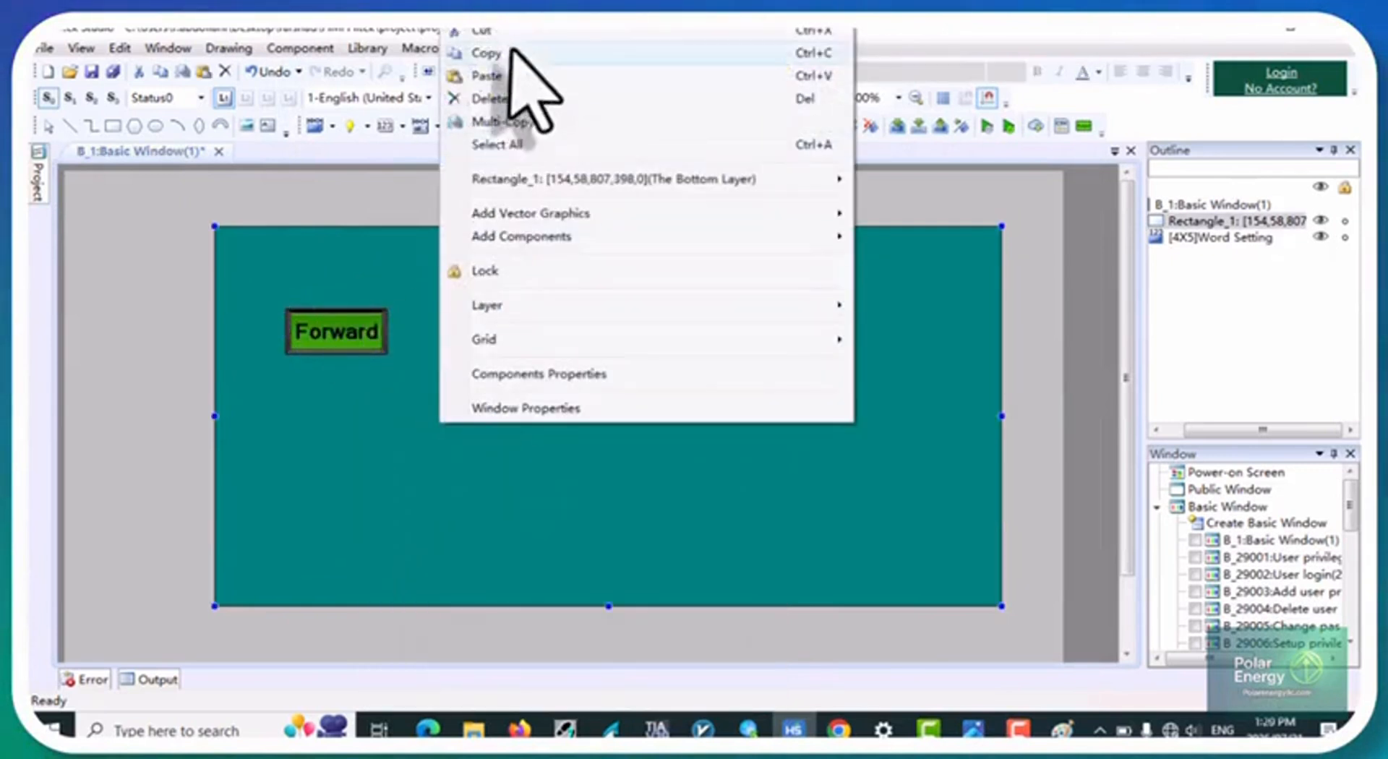
click(485, 75)
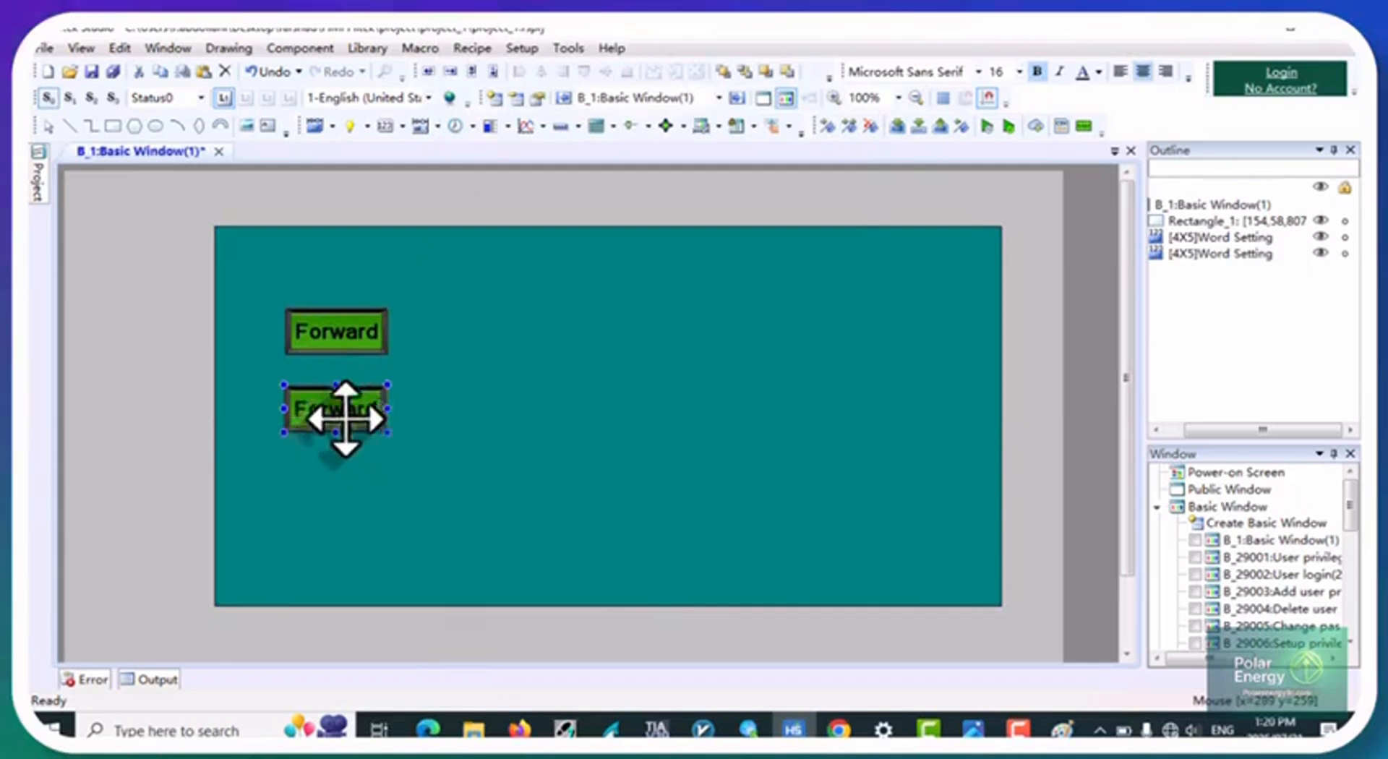
Step: Change the lower Forward switch's word function to write constant 1 to 4X address 5
double_click(341, 414)
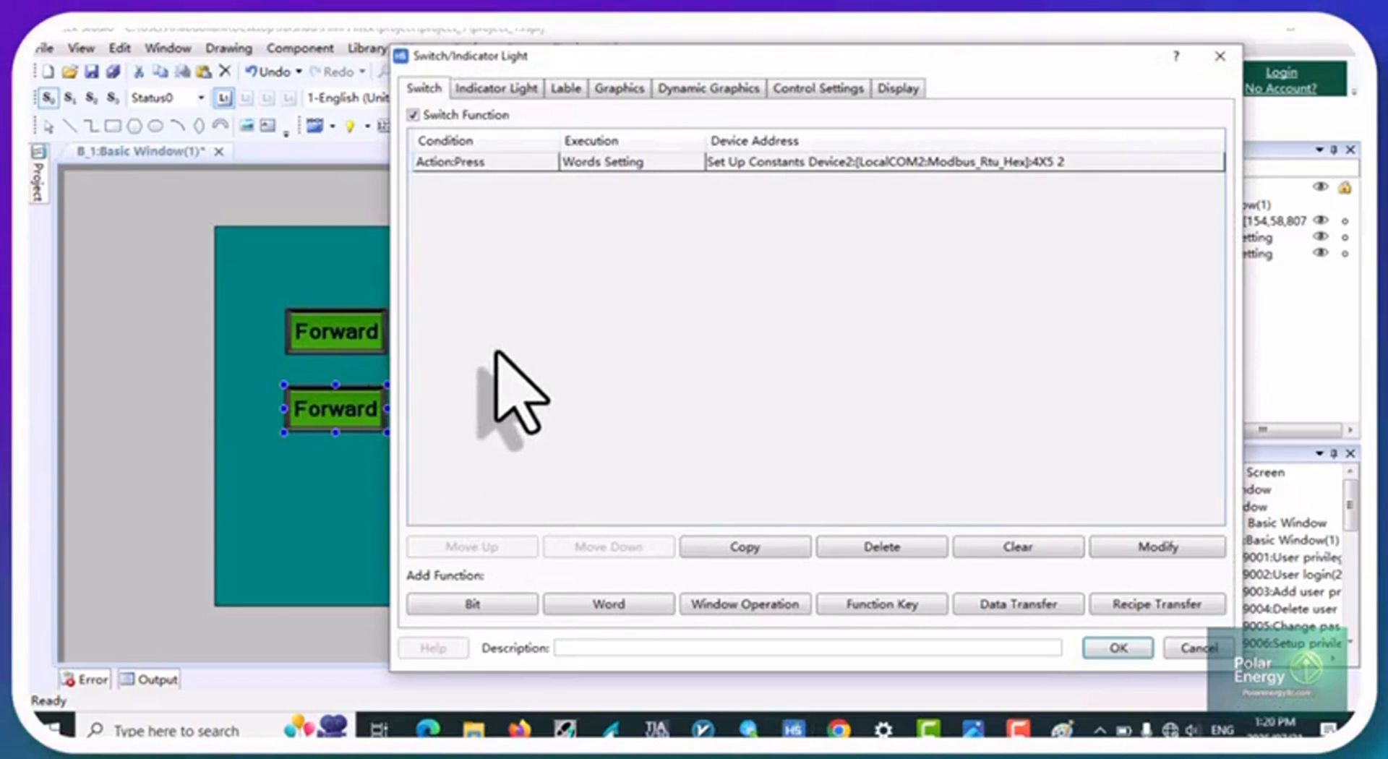
double_click(832, 165)
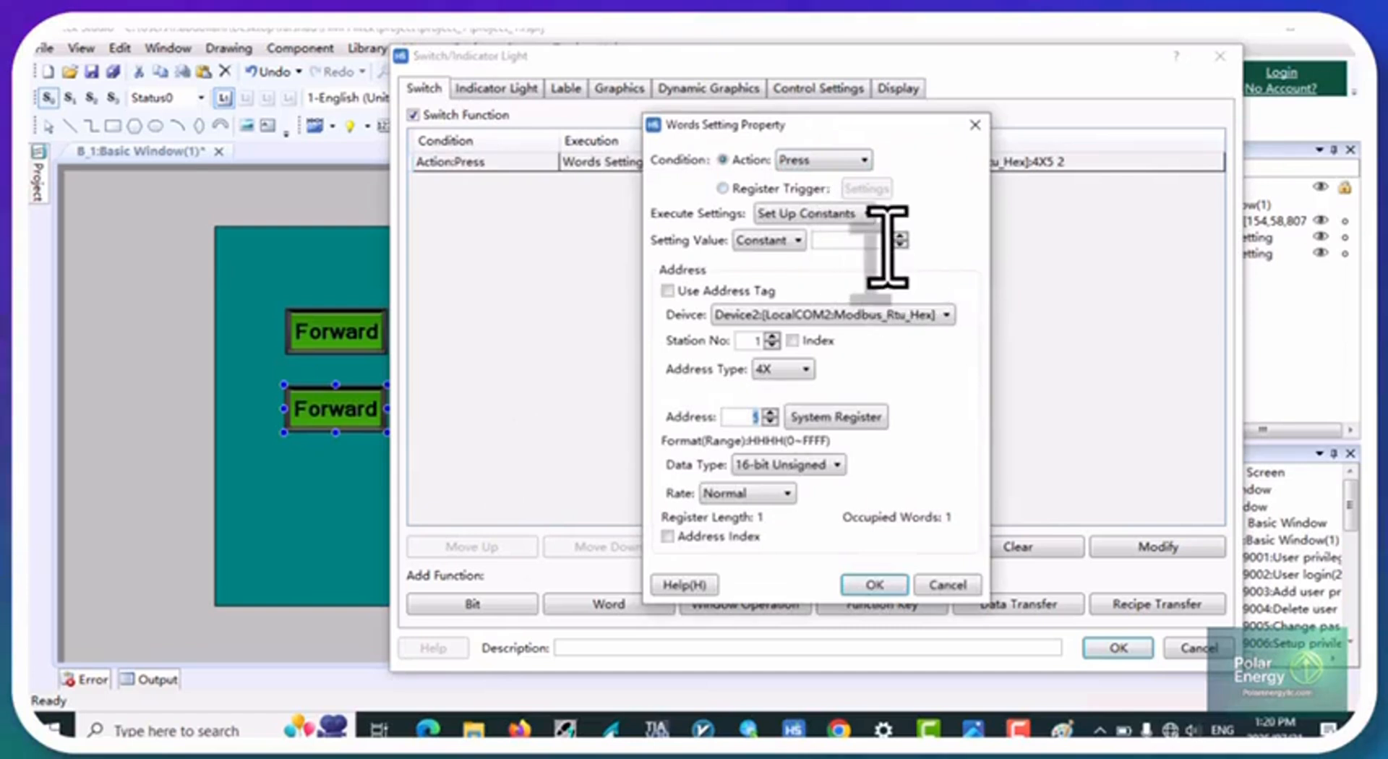
click(900, 236)
click(900, 236)
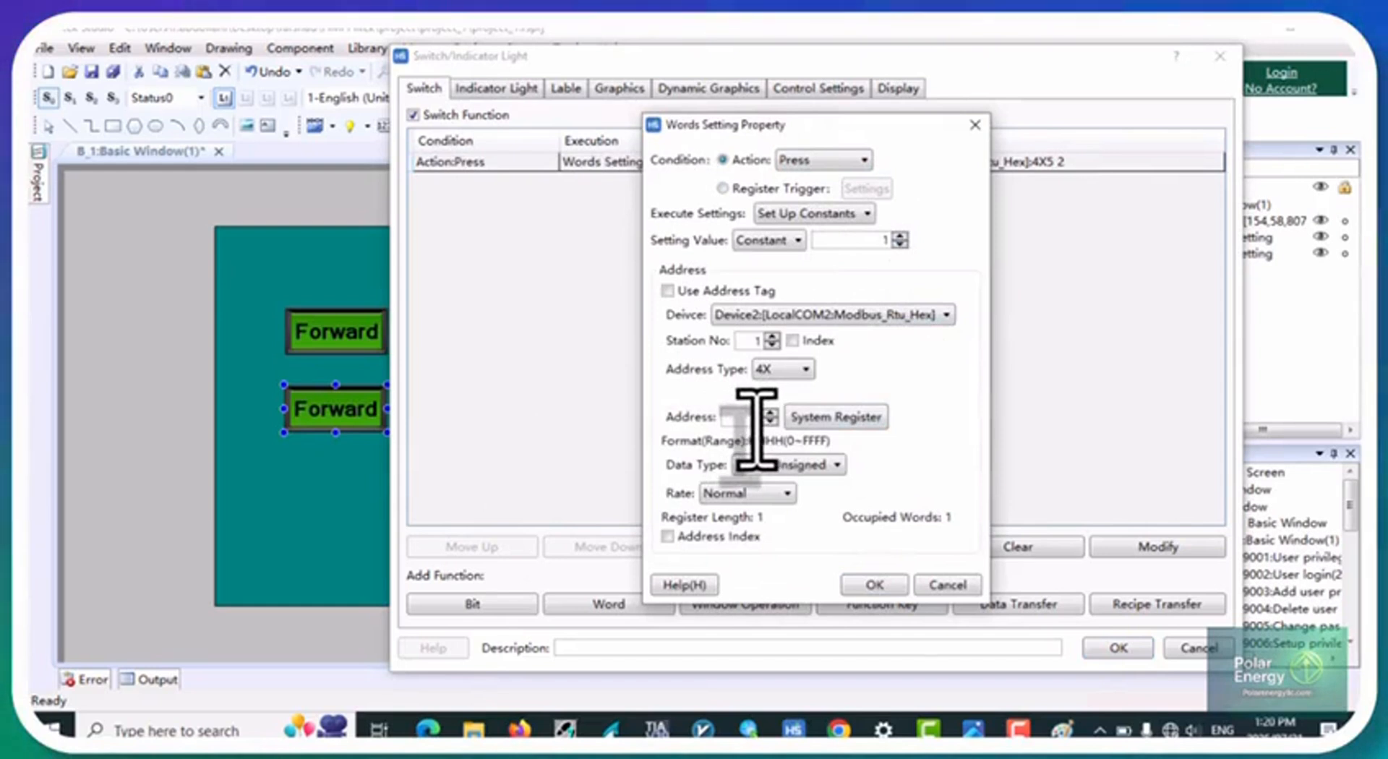
click(884, 586)
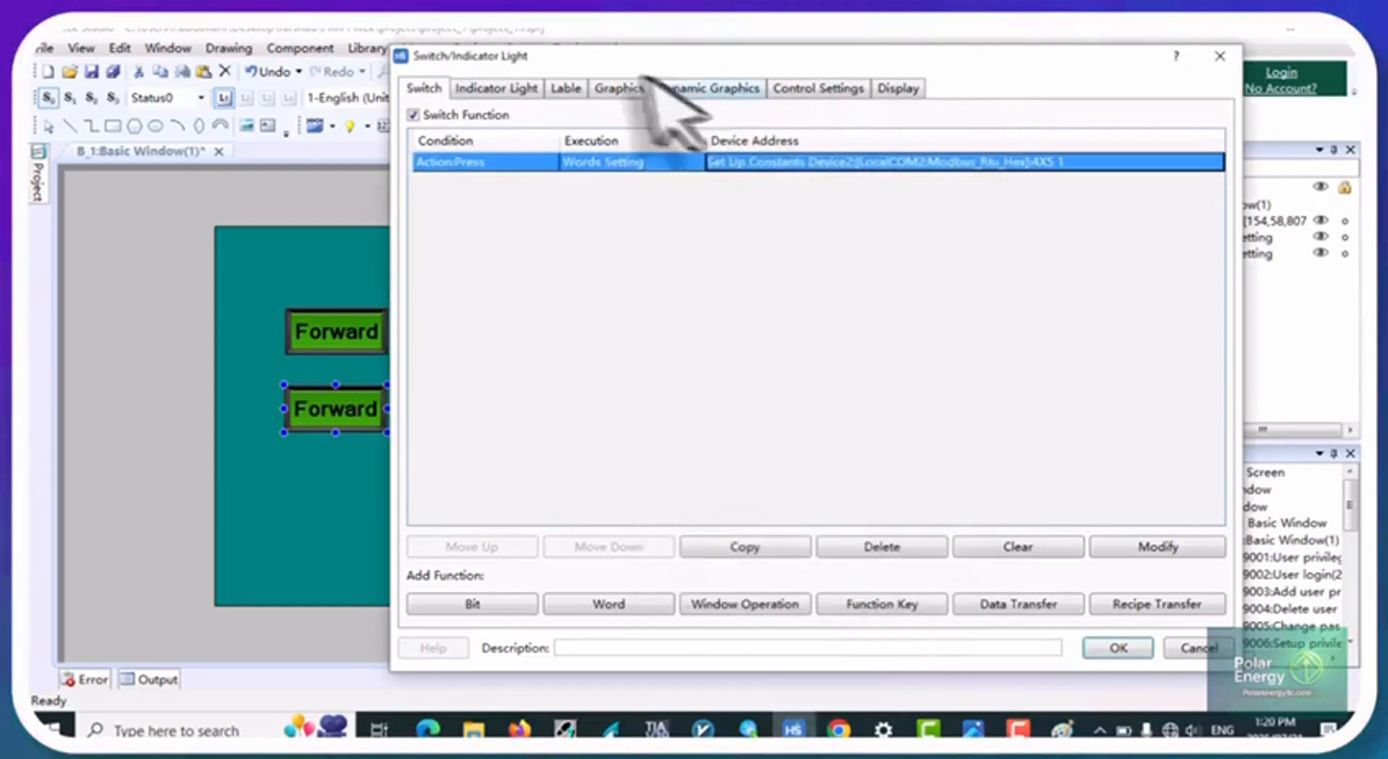
Step: Assign the dark red Switch053 graphic from the library's Switch category to the lower switch
click(601, 97)
scroll(776, 271, down, 6)
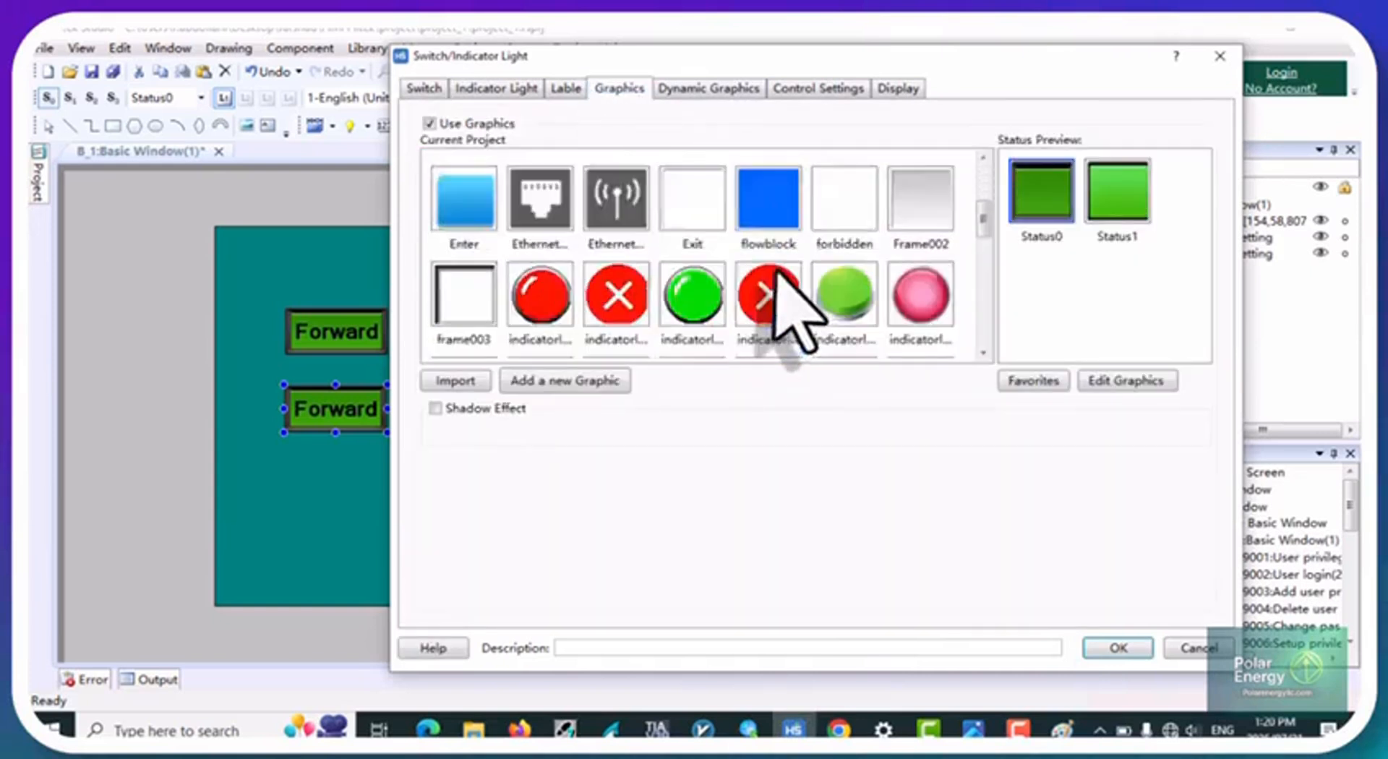
scroll(795, 307, down, 2)
scroll(723, 326, up, 6)
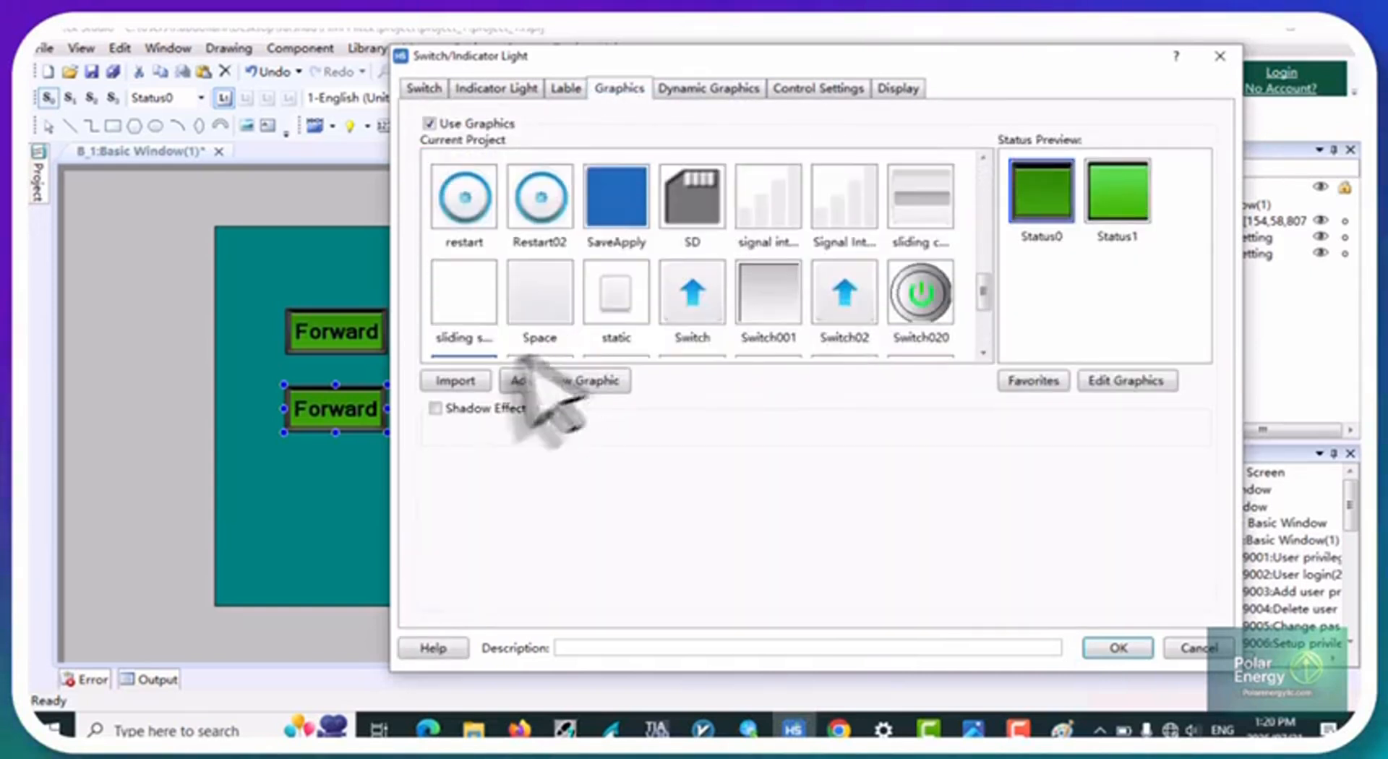
click(454, 381)
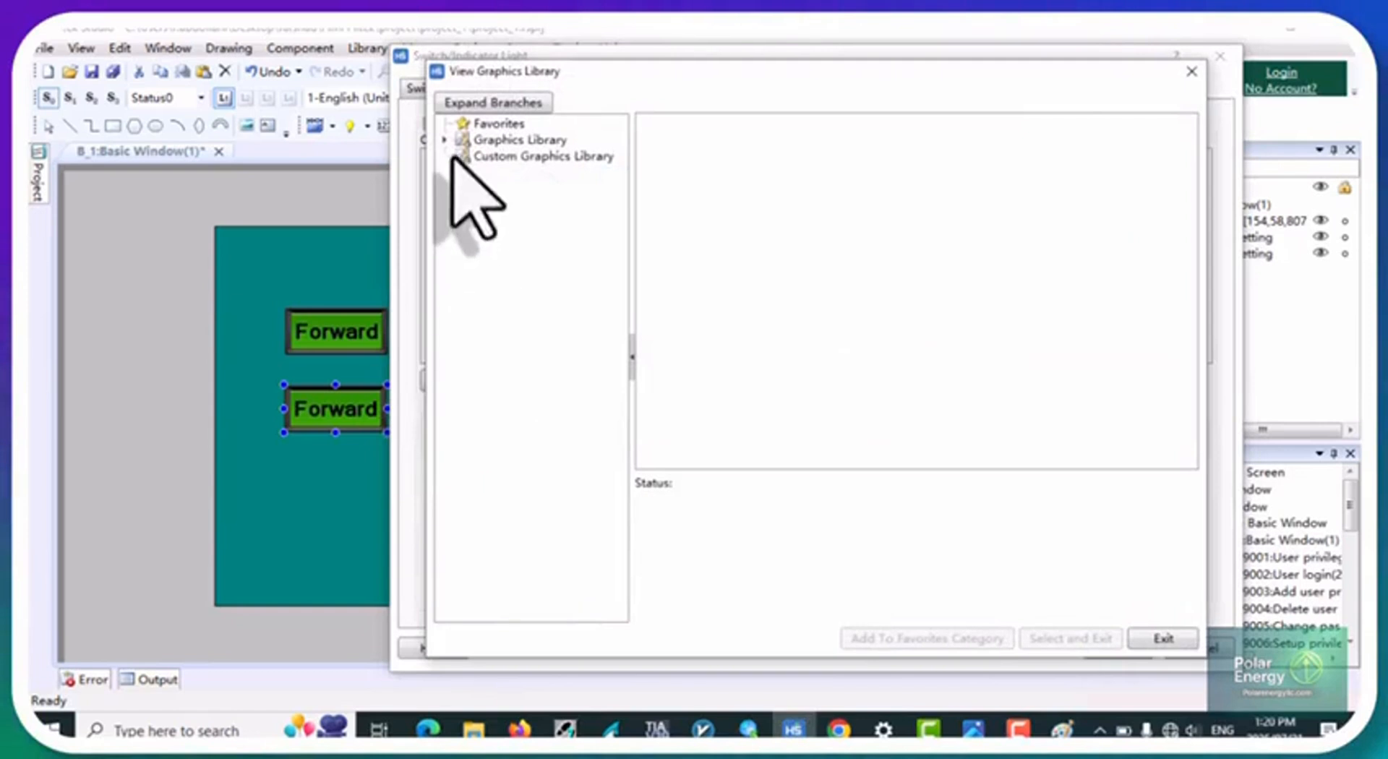
click(445, 141)
click(504, 156)
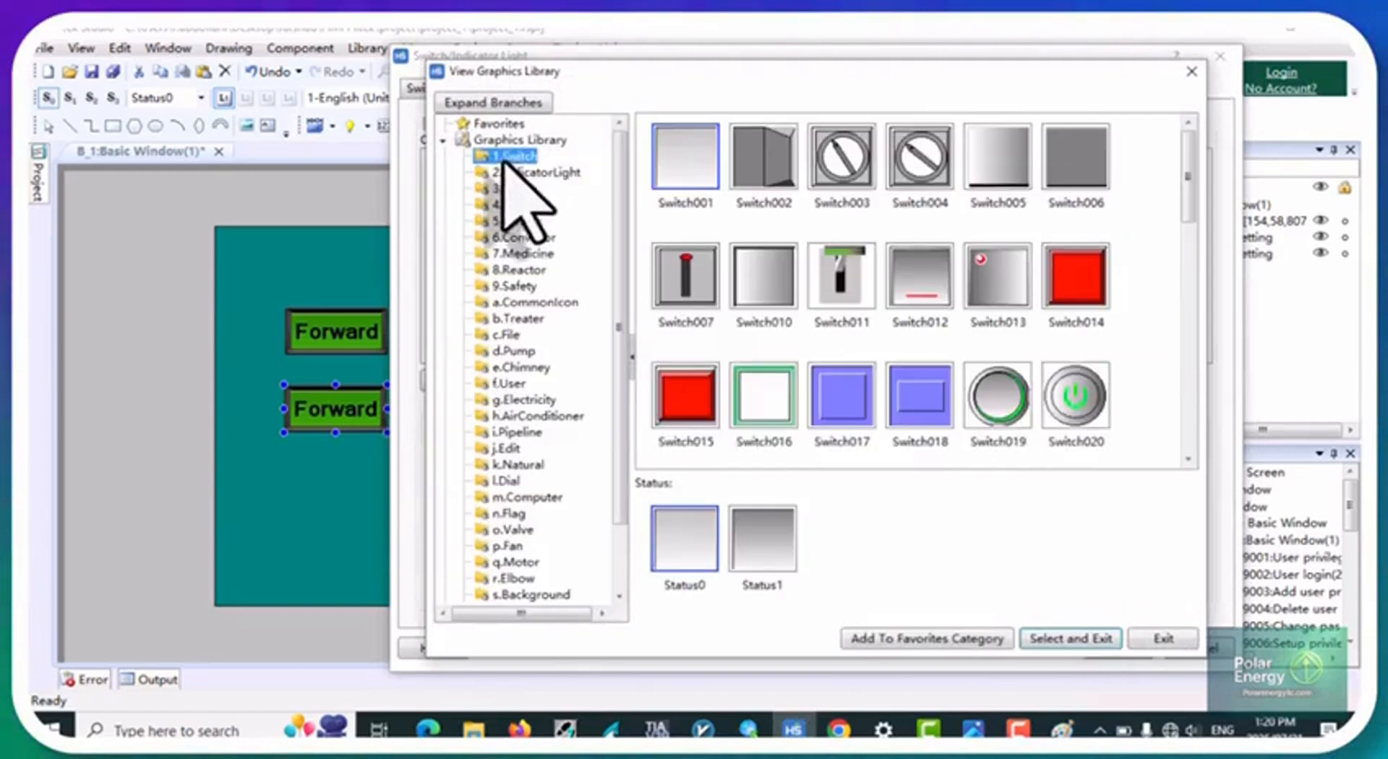
click(1070, 279)
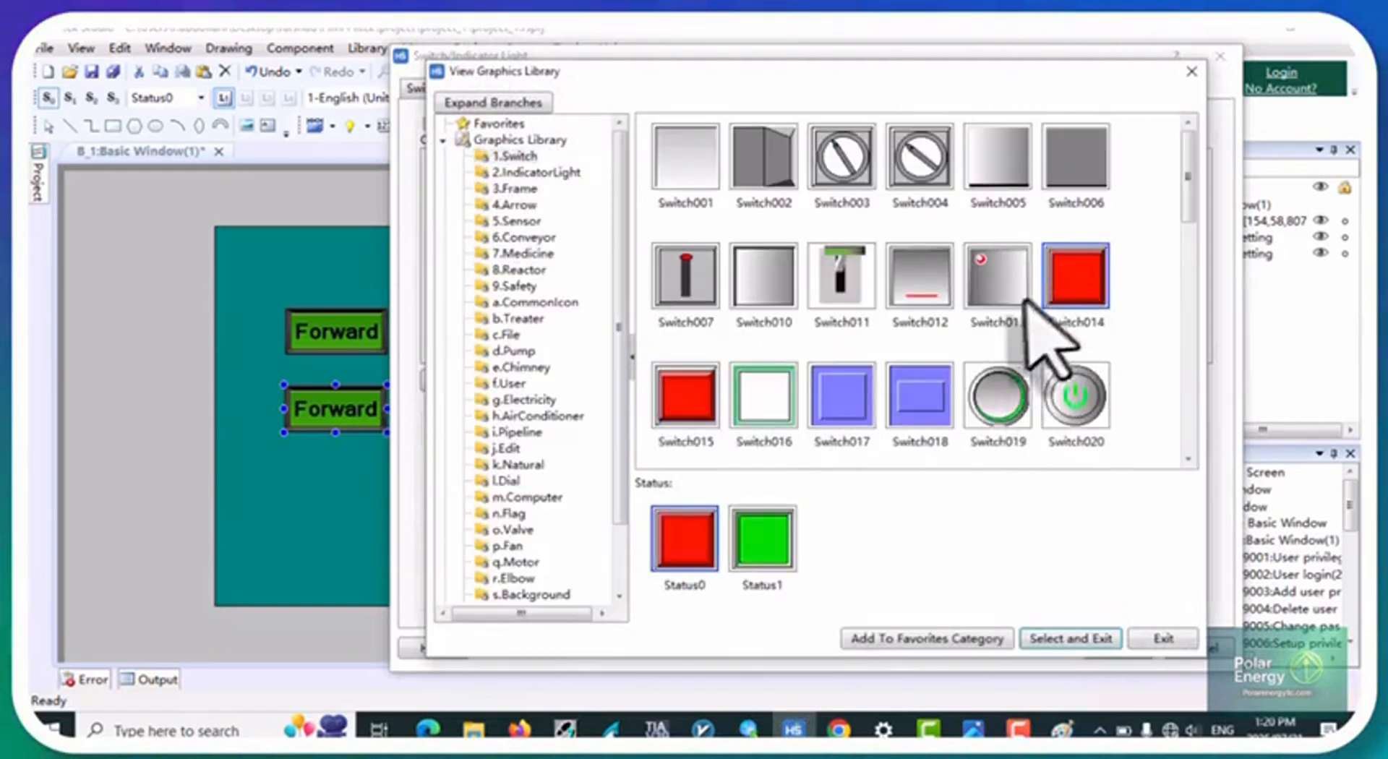
scroll(961, 350, down, 5)
scroll(961, 350, down, 3)
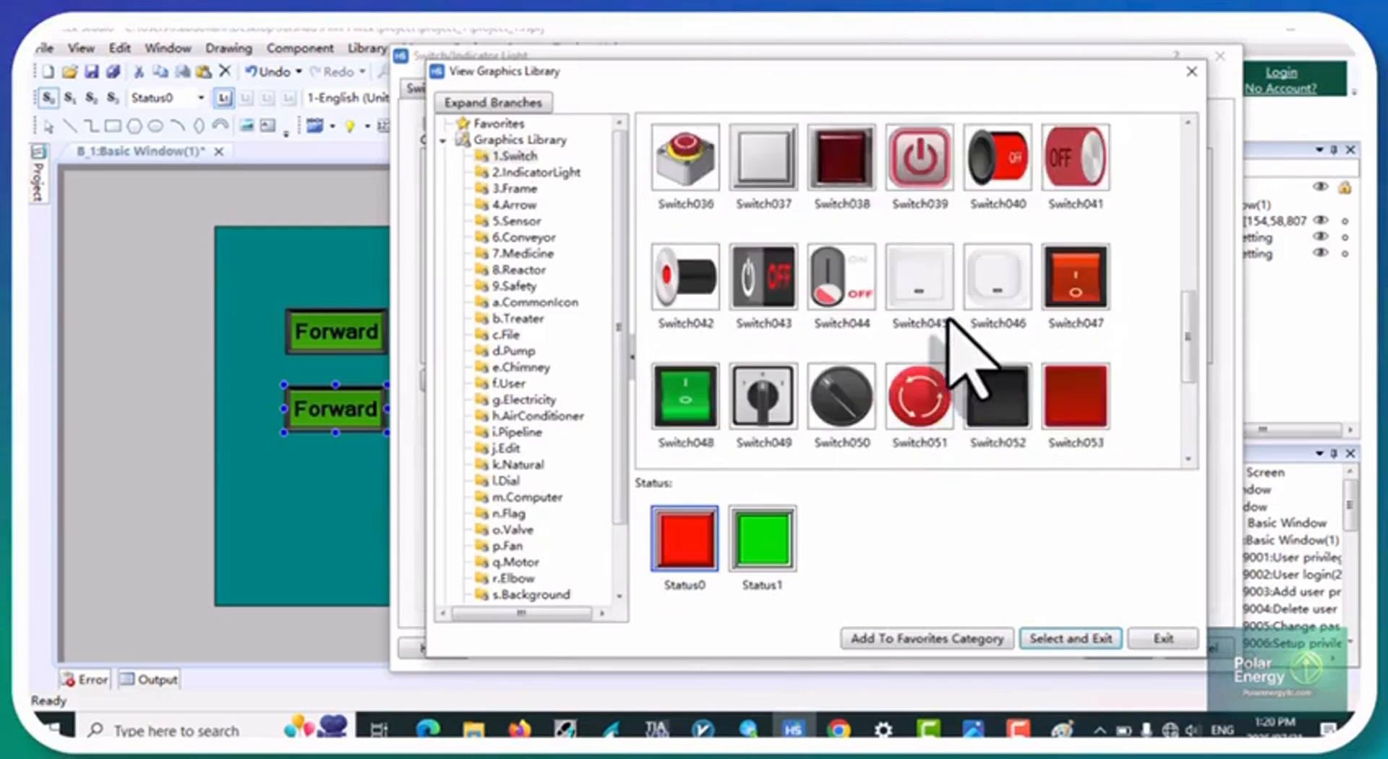
click(1074, 324)
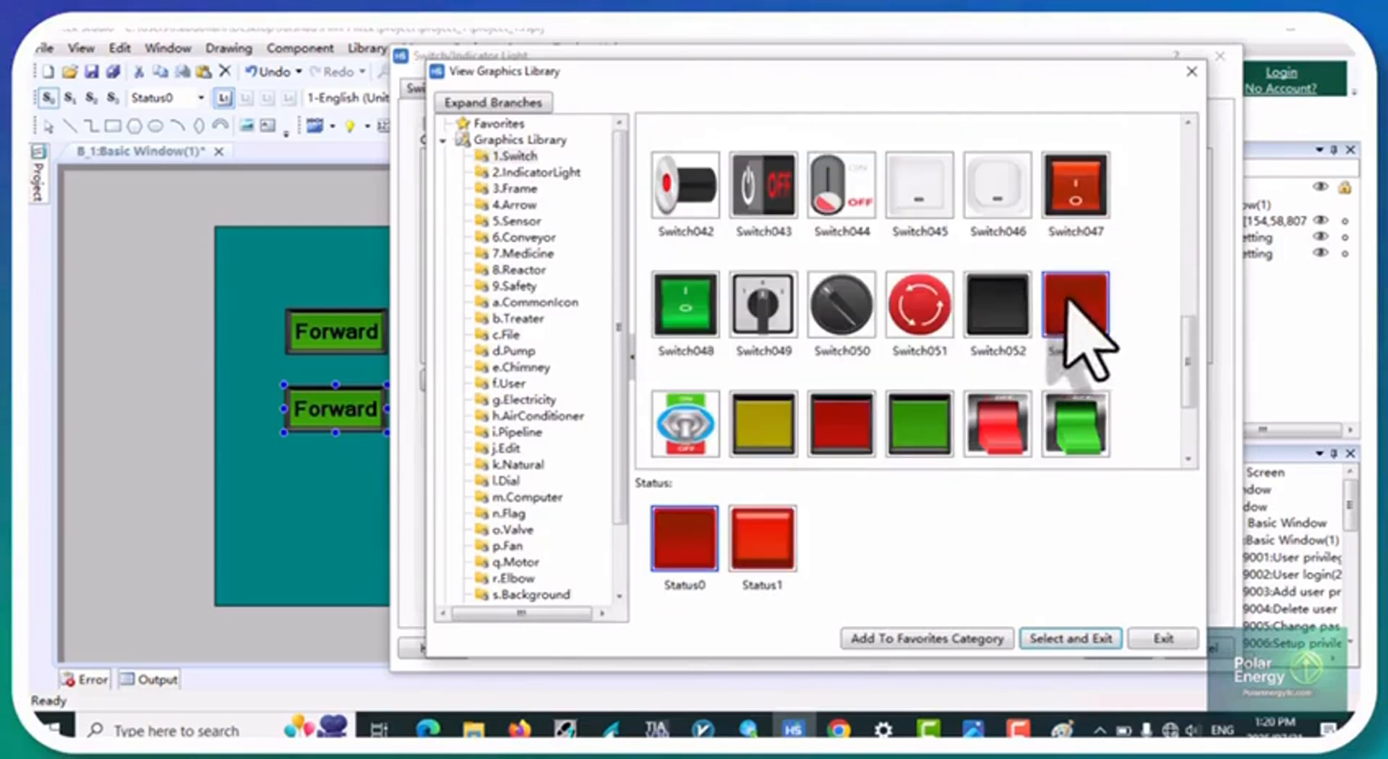
click(1078, 640)
click(1122, 648)
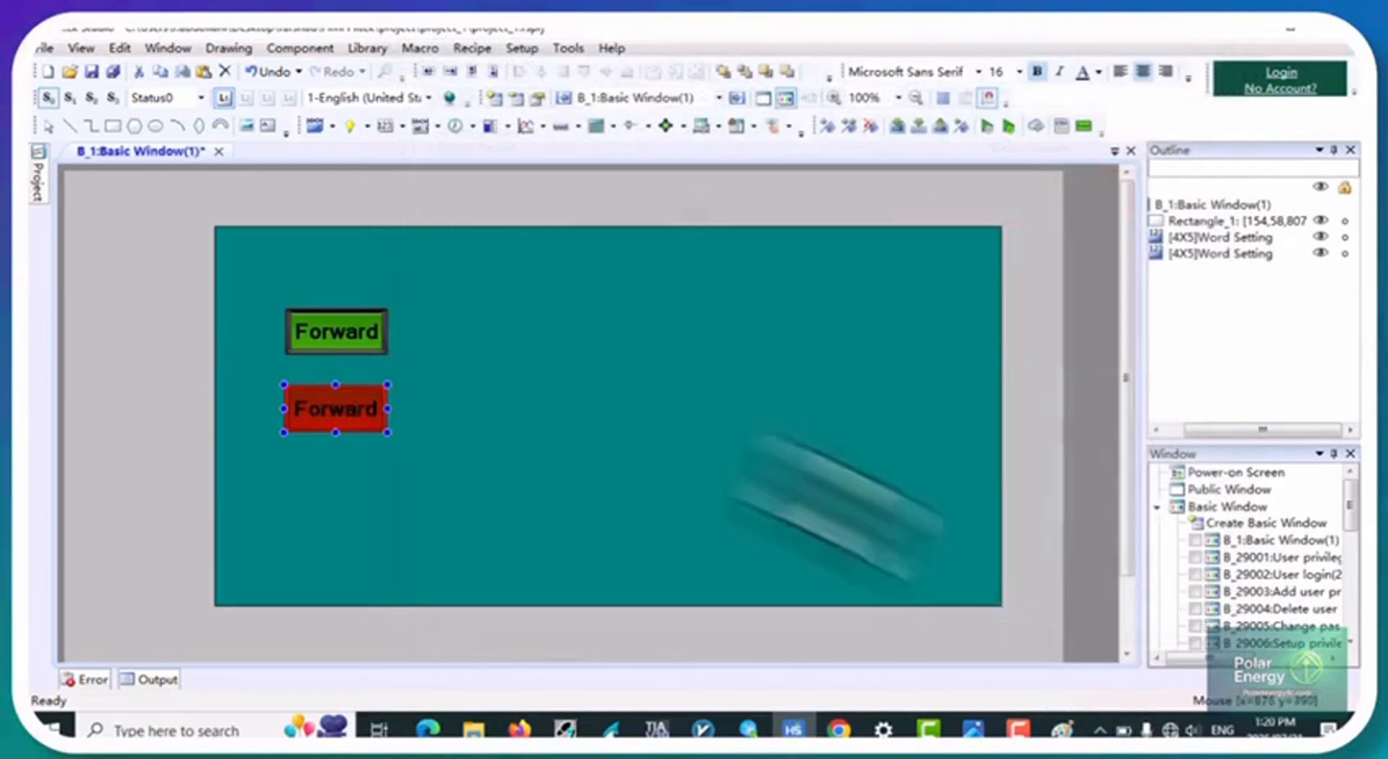
Step: Change the red switch's label to Stop in bold text
double_click(315, 402)
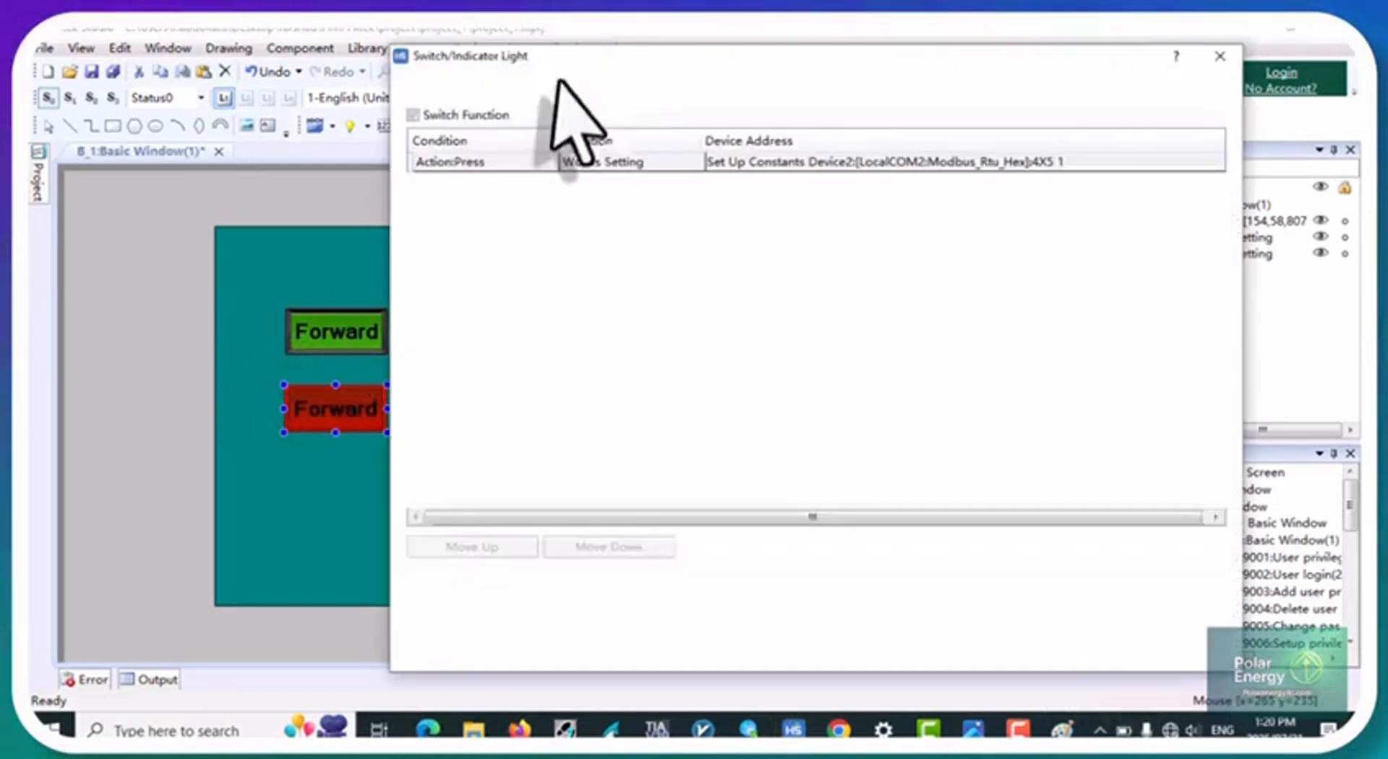
click(567, 88)
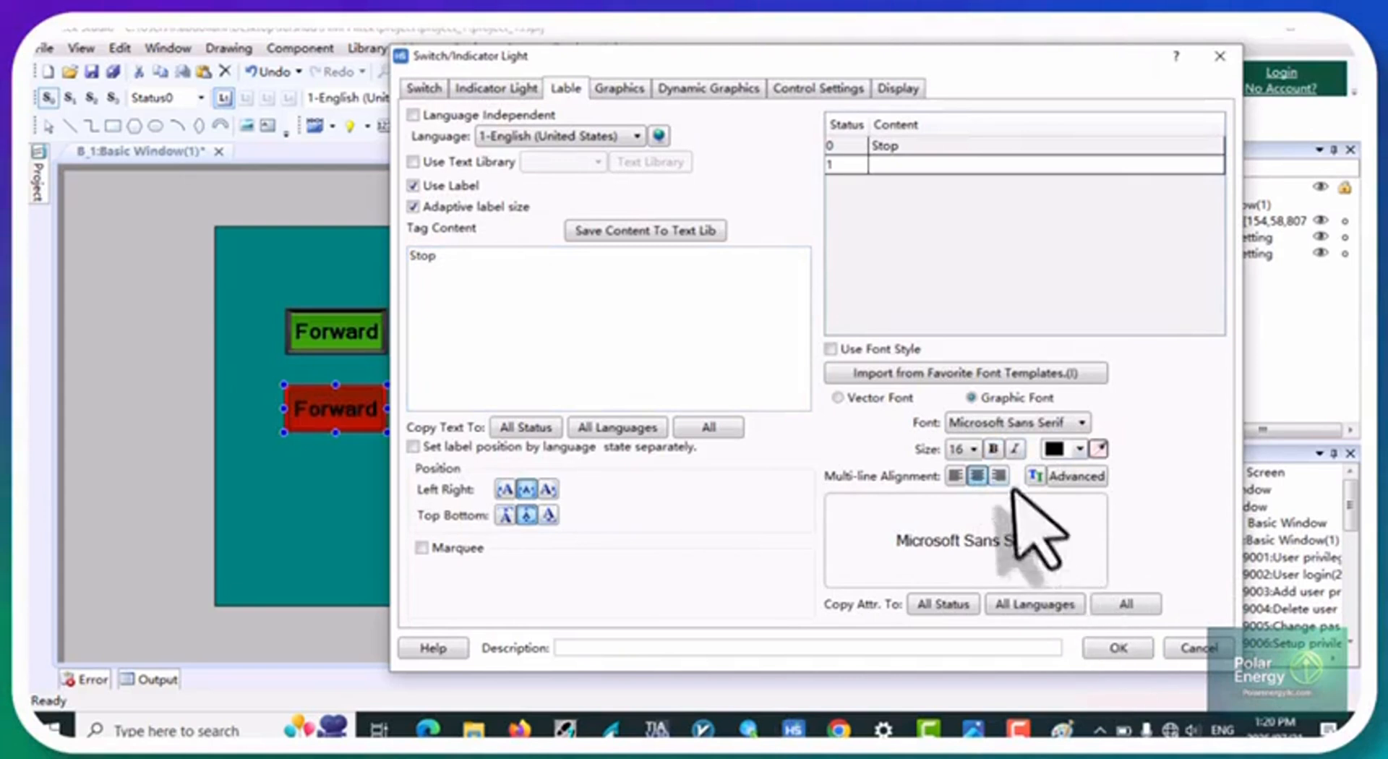
click(994, 449)
click(1119, 648)
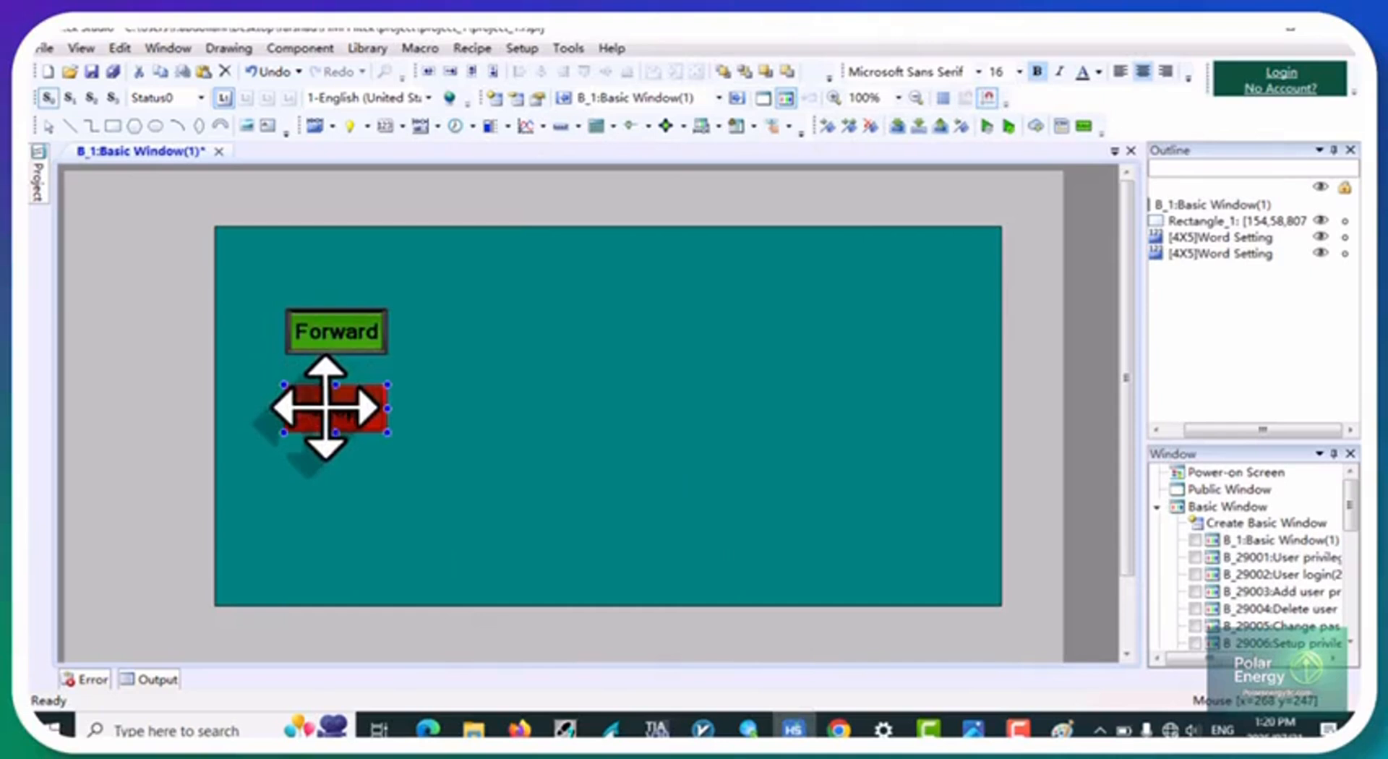
Step: Paste another copy of the Forward switch and position it below the Stop switch
right_click(350, 480)
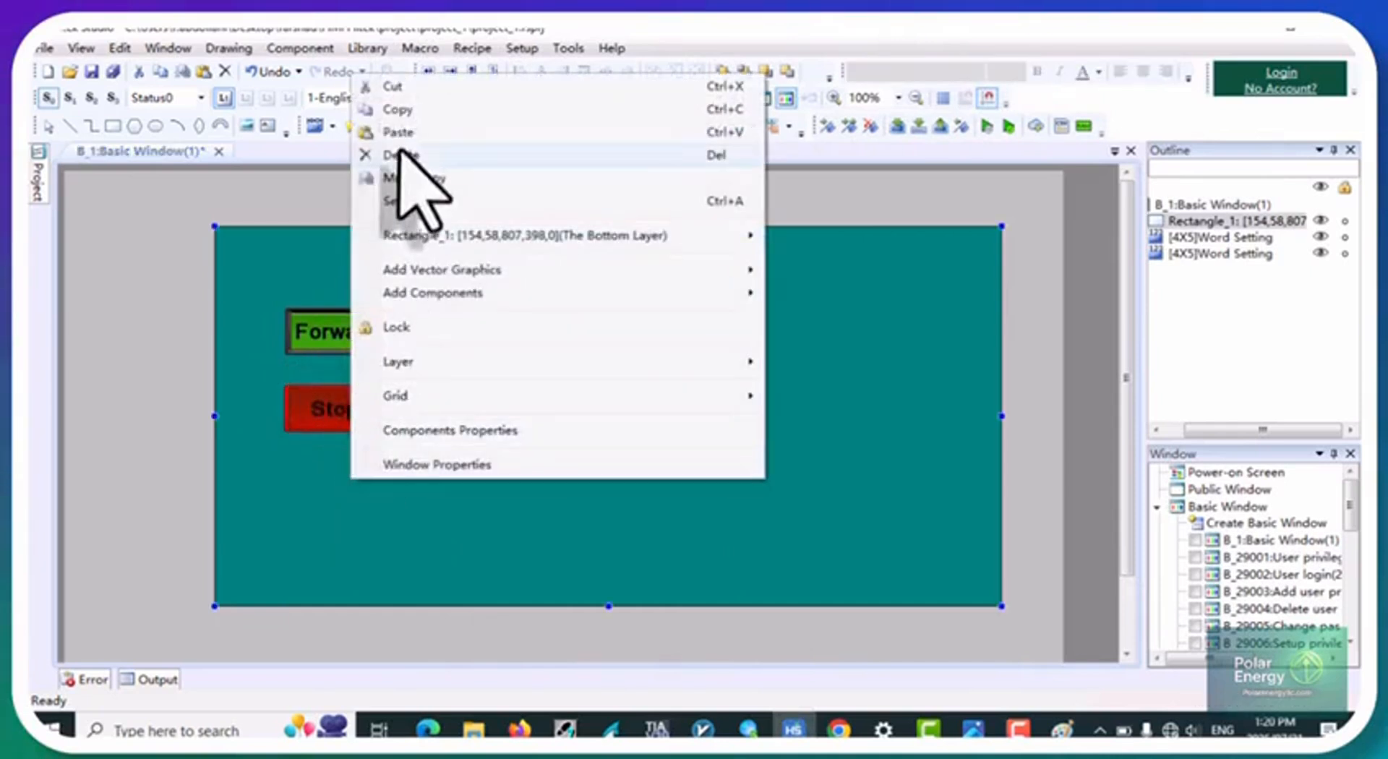
click(400, 131)
drag(363, 409, 359, 512)
Step: Change the bottom Forward switch's word function to write constant 4 to 4X address 5
double_click(359, 511)
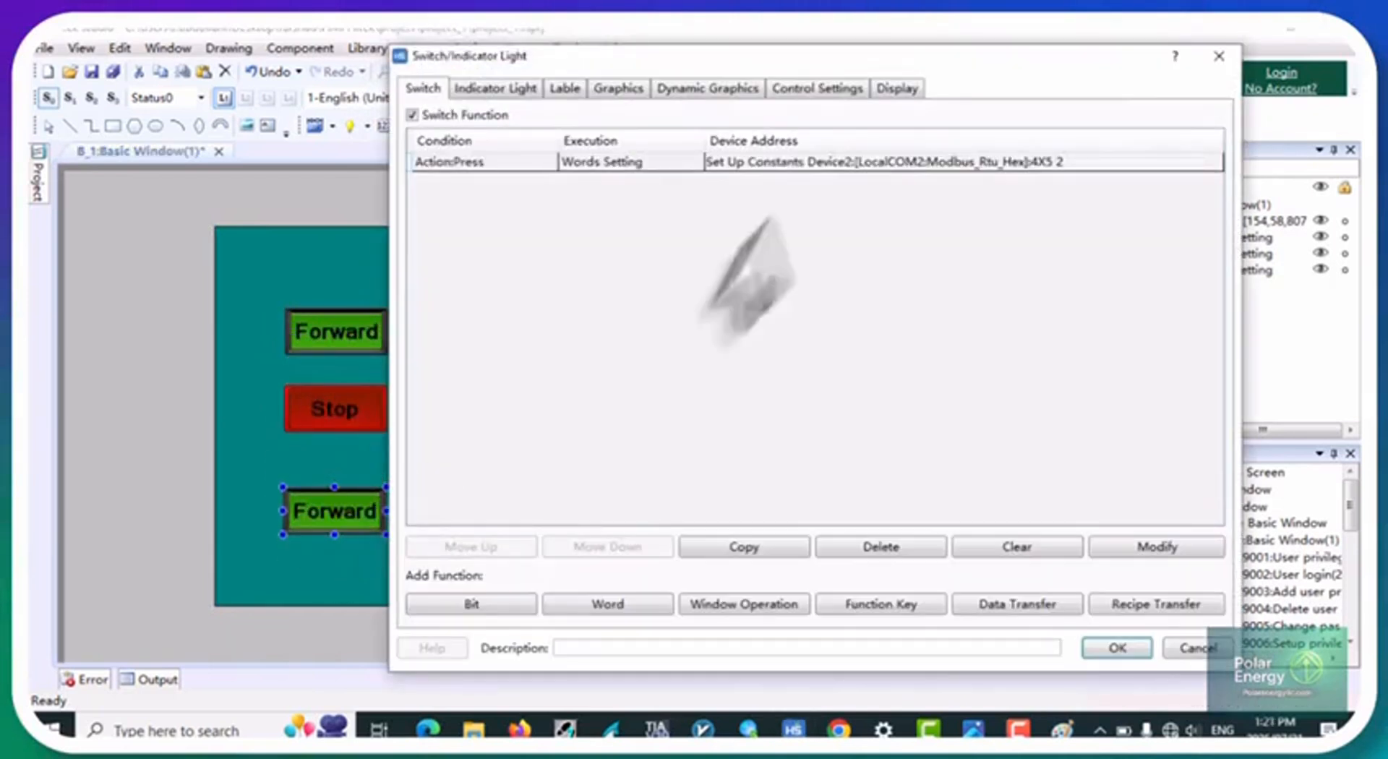
double_click(875, 162)
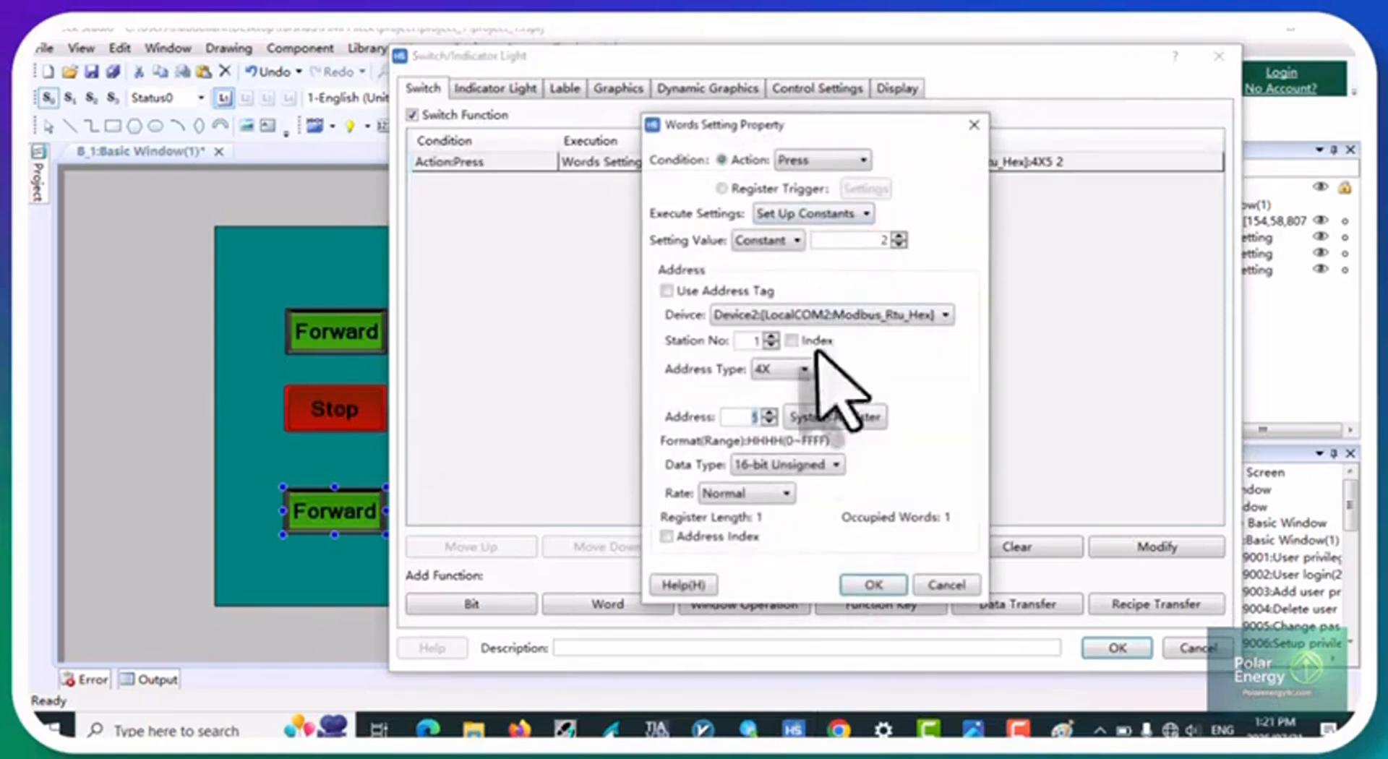
double_click(882, 240)
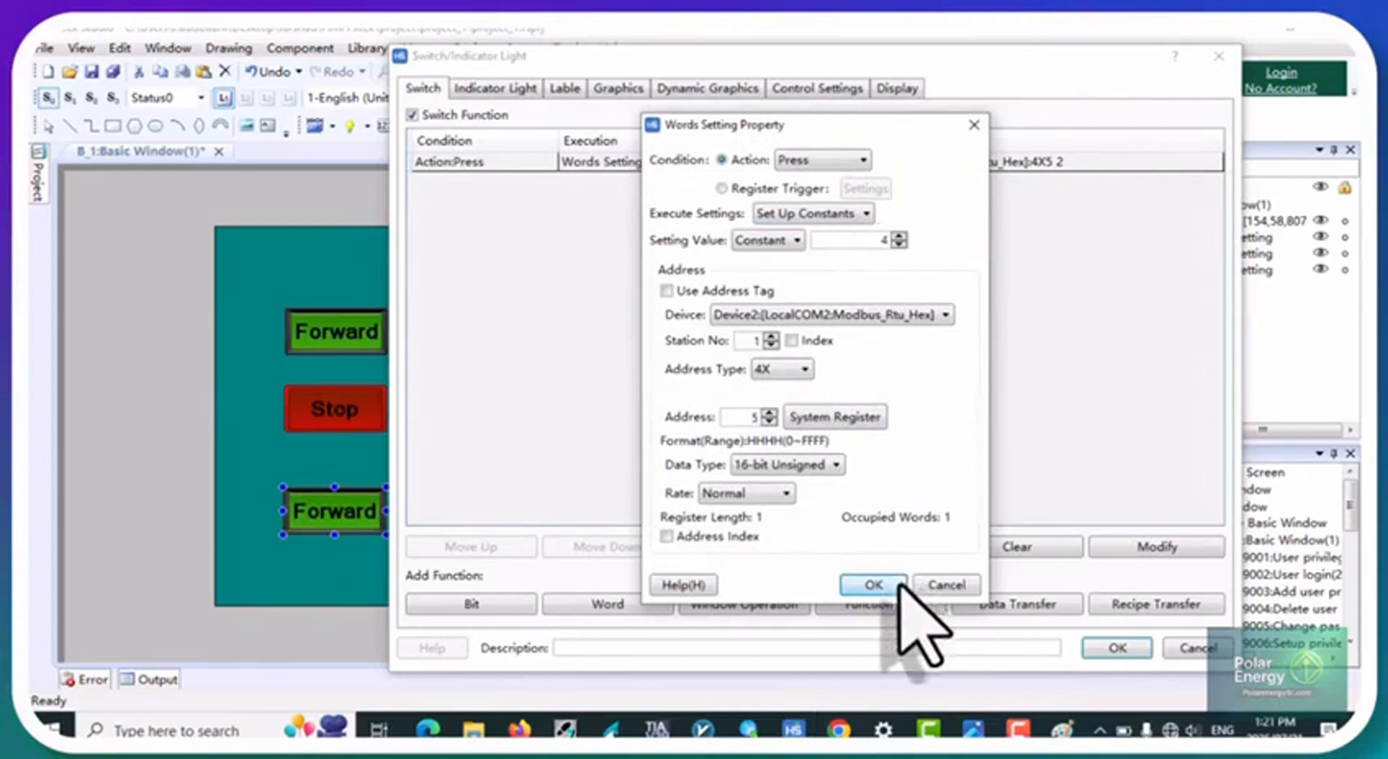
click(876, 584)
click(1110, 649)
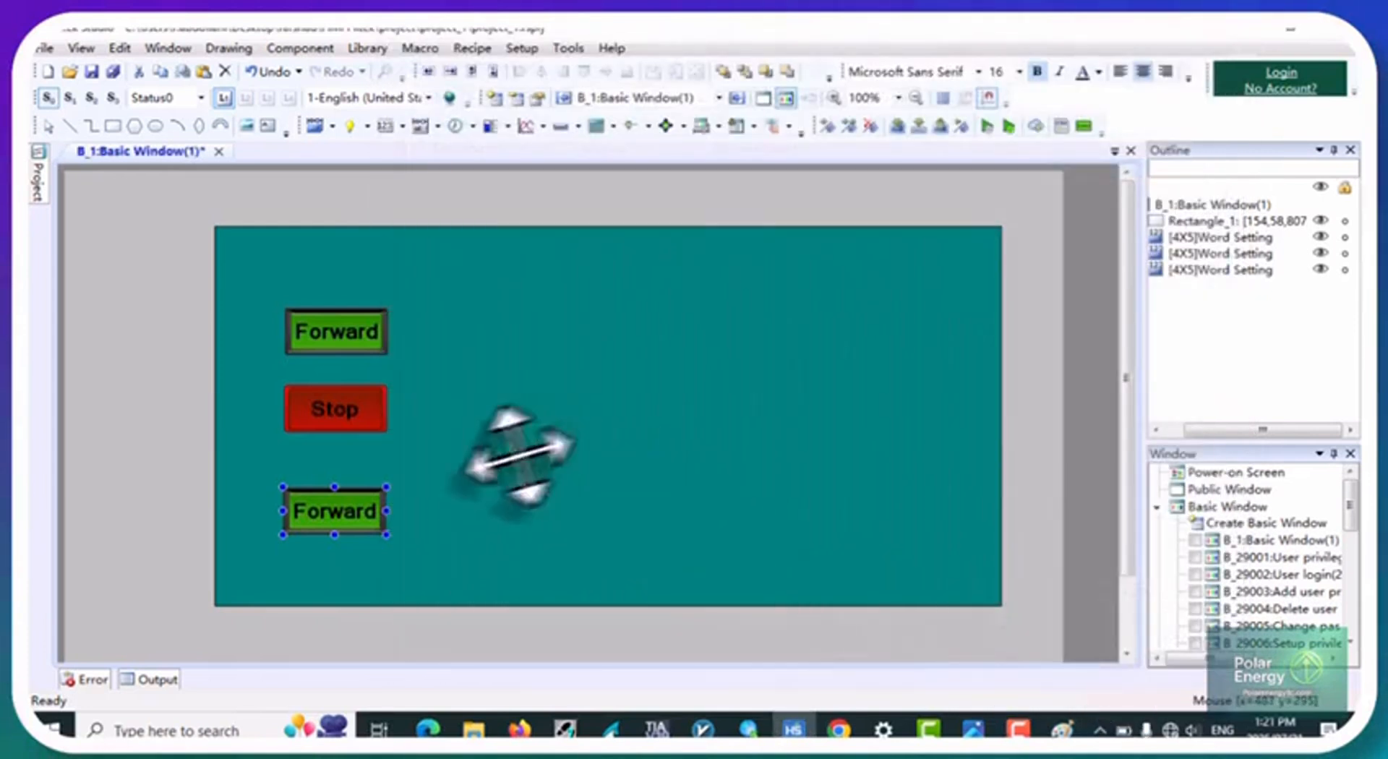
Step: Move the bottom Forward switch slightly up and the Stop switch slightly down to even out the column's spacing
click(459, 456)
drag(360, 509, 340, 499)
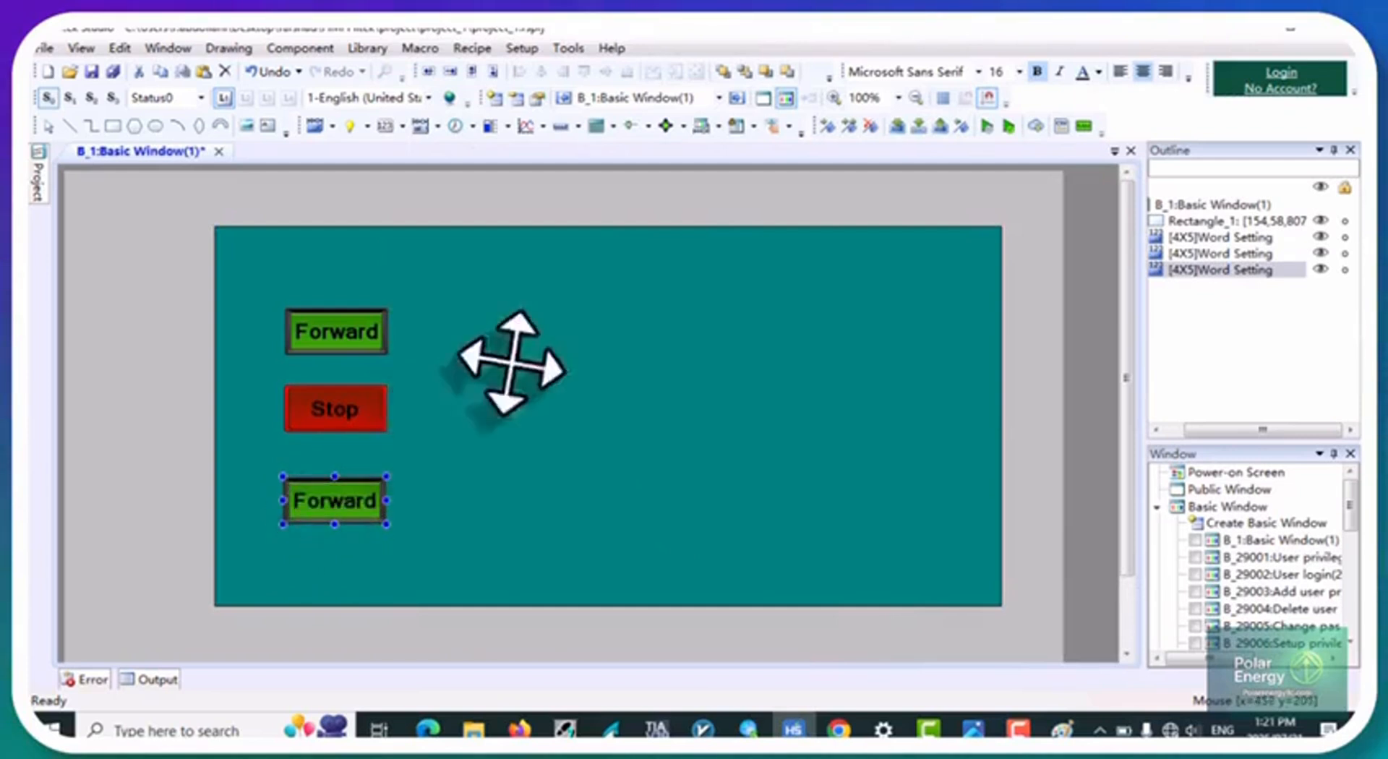
click(491, 368)
click(363, 412)
drag(363, 413, 365, 426)
click(377, 505)
click(509, 439)
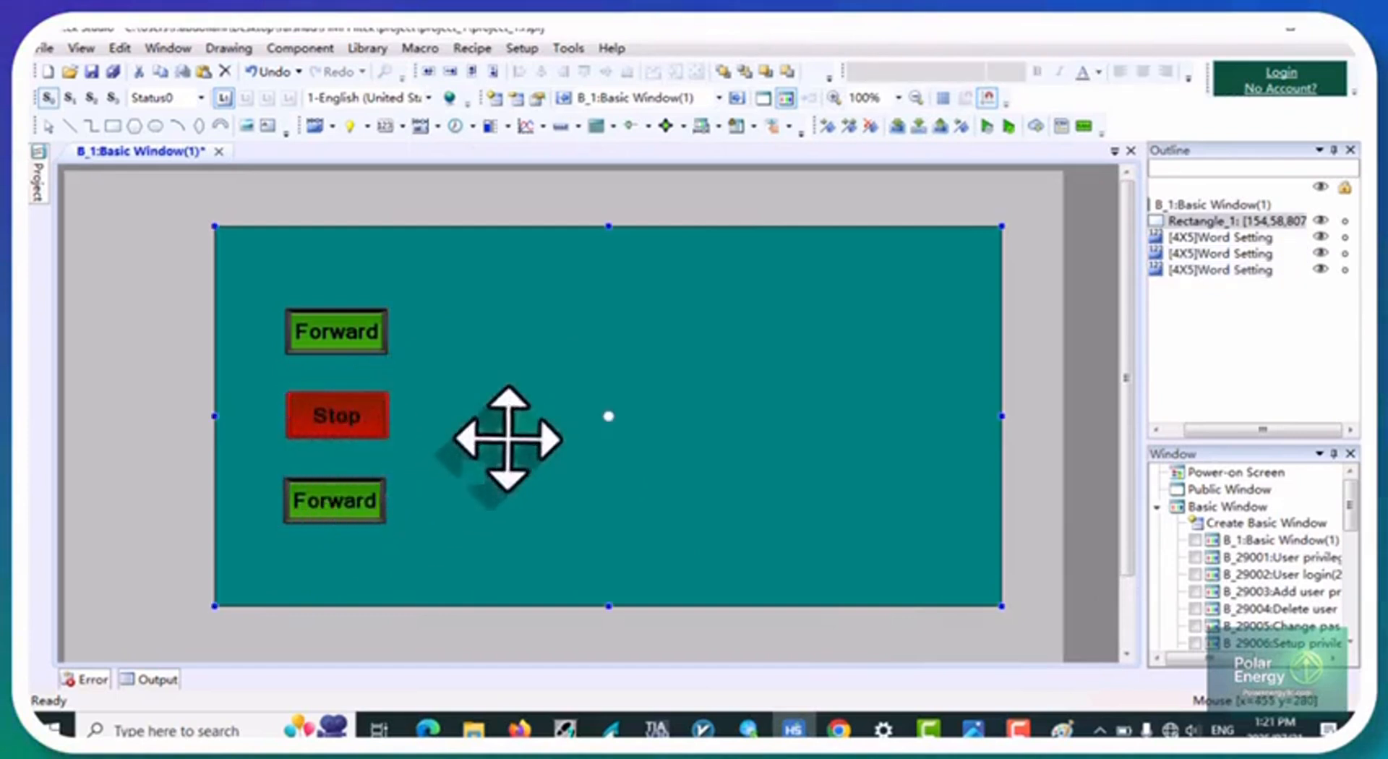
Step: Insert the s100 image from Desktop's Dr-file/pic folder as a static picture over the teal rectangle, using its PNG transparent channel
click(246, 126)
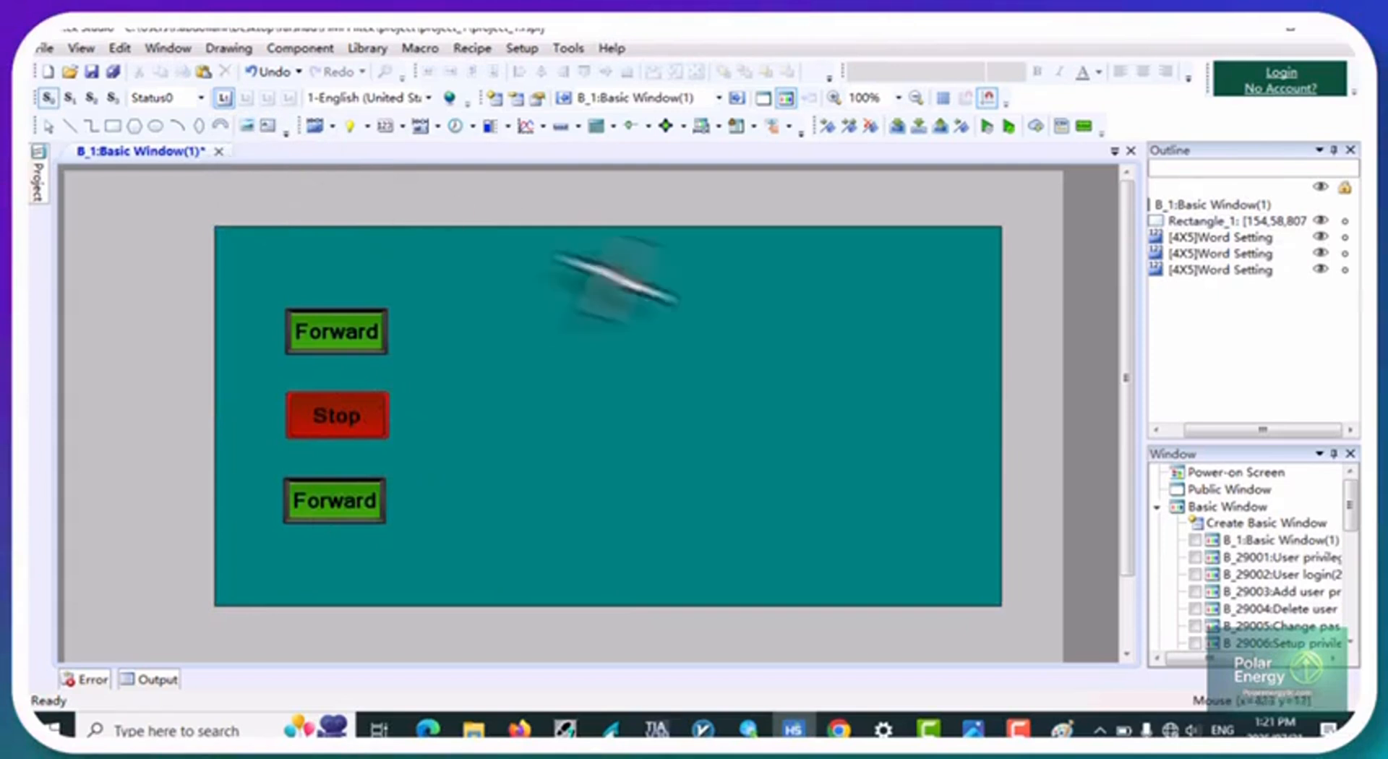
drag(612, 306, 831, 522)
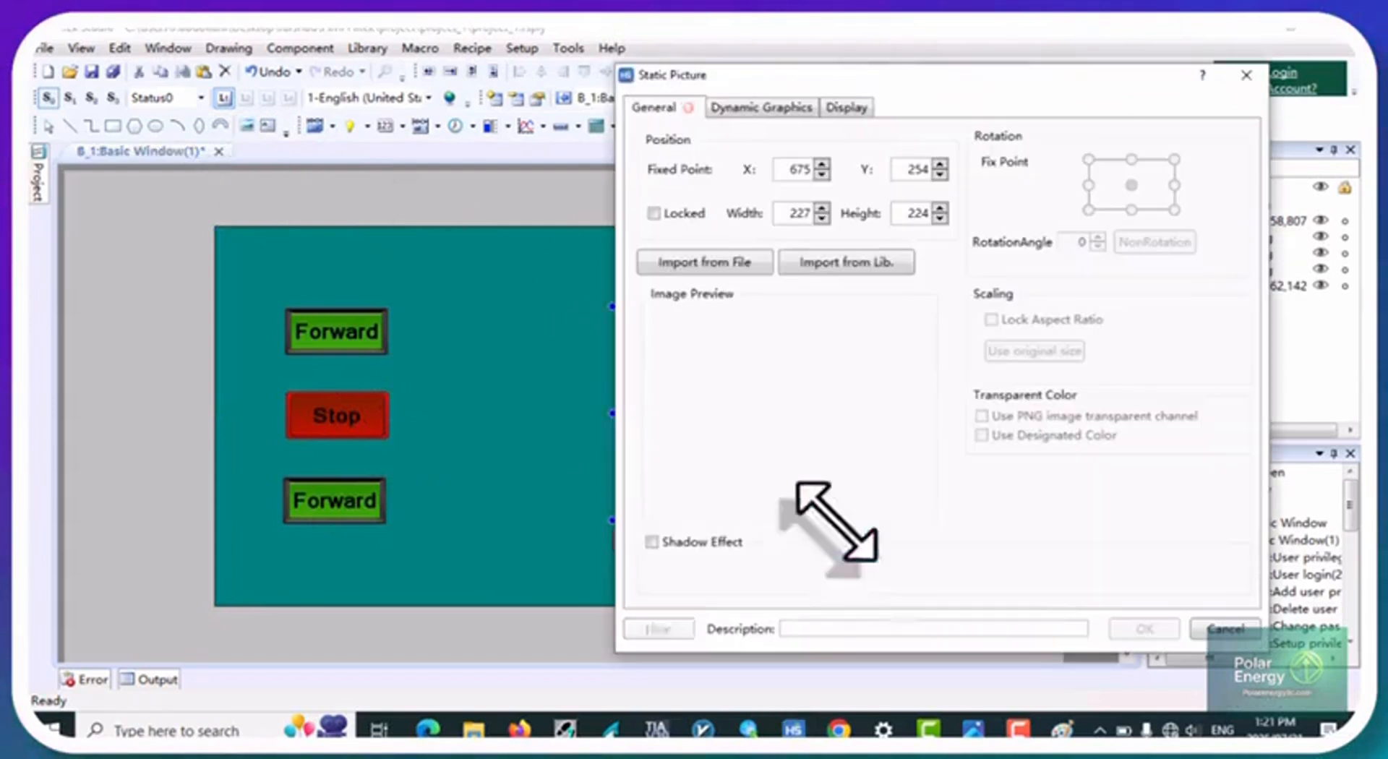
click(702, 265)
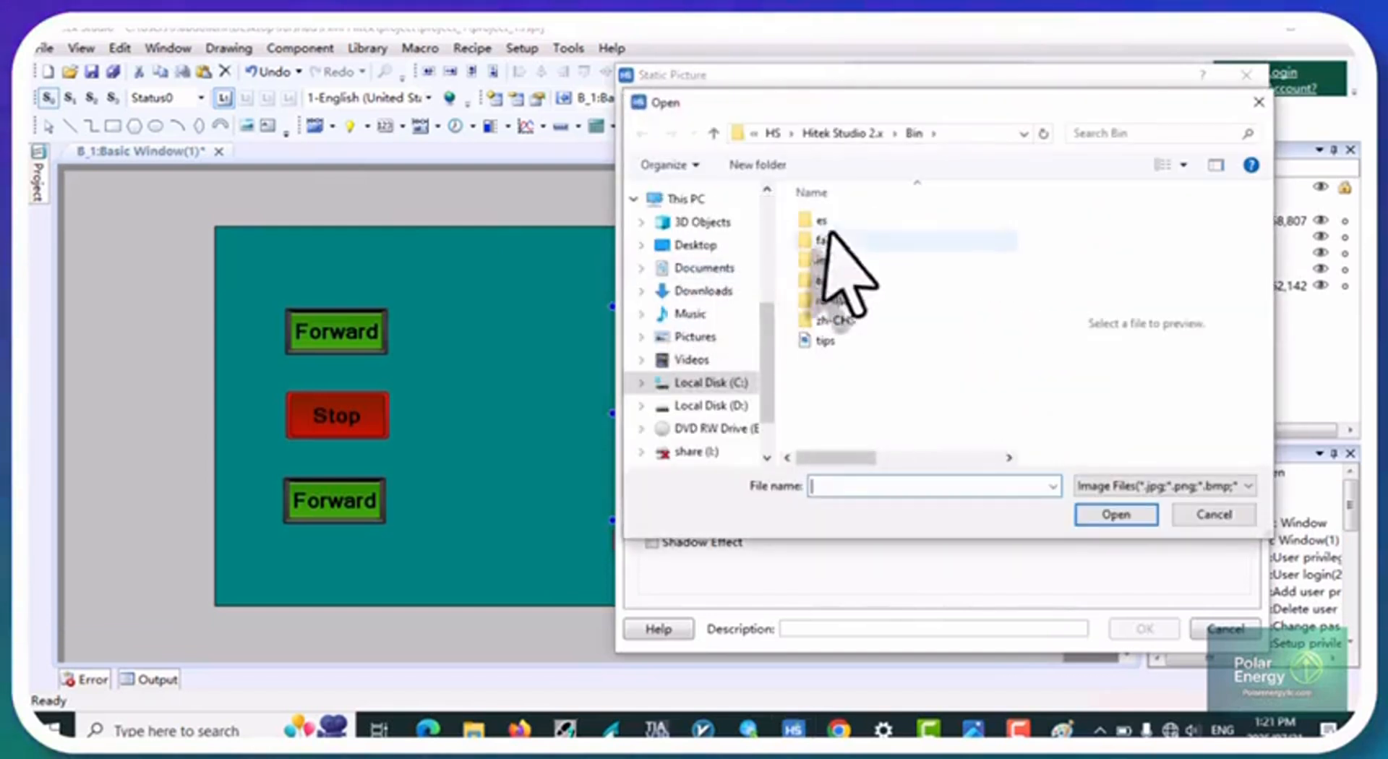
click(723, 244)
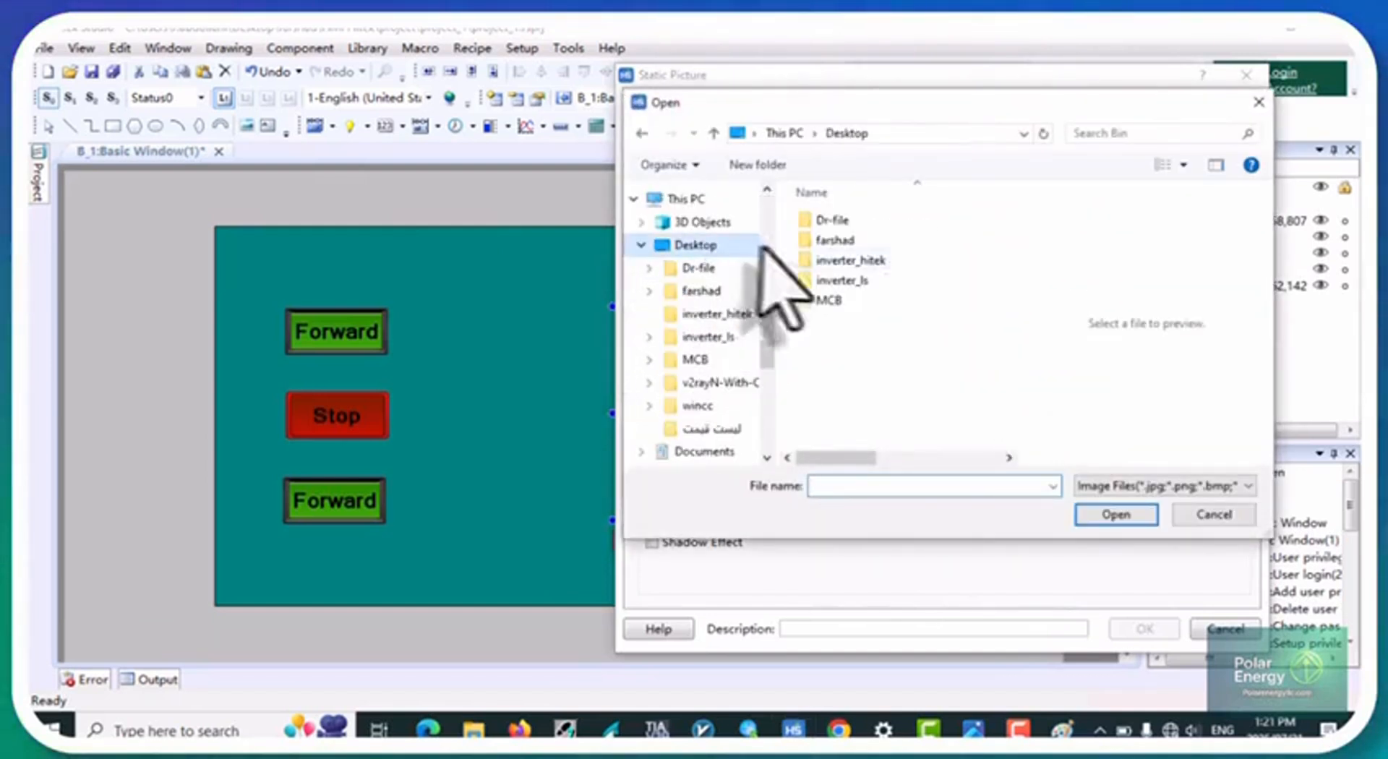
scroll(903, 239, up, 2)
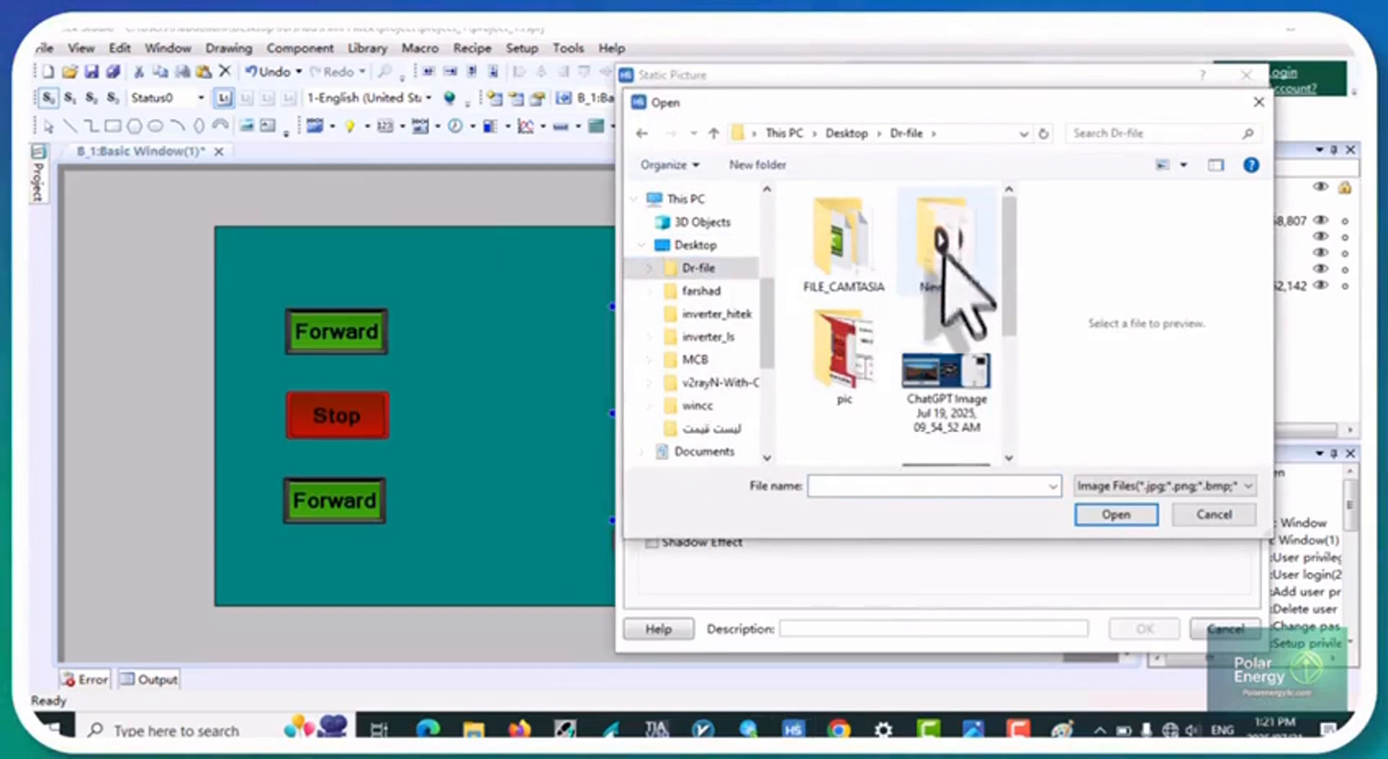
double_click(857, 365)
scroll(939, 347, down, 2)
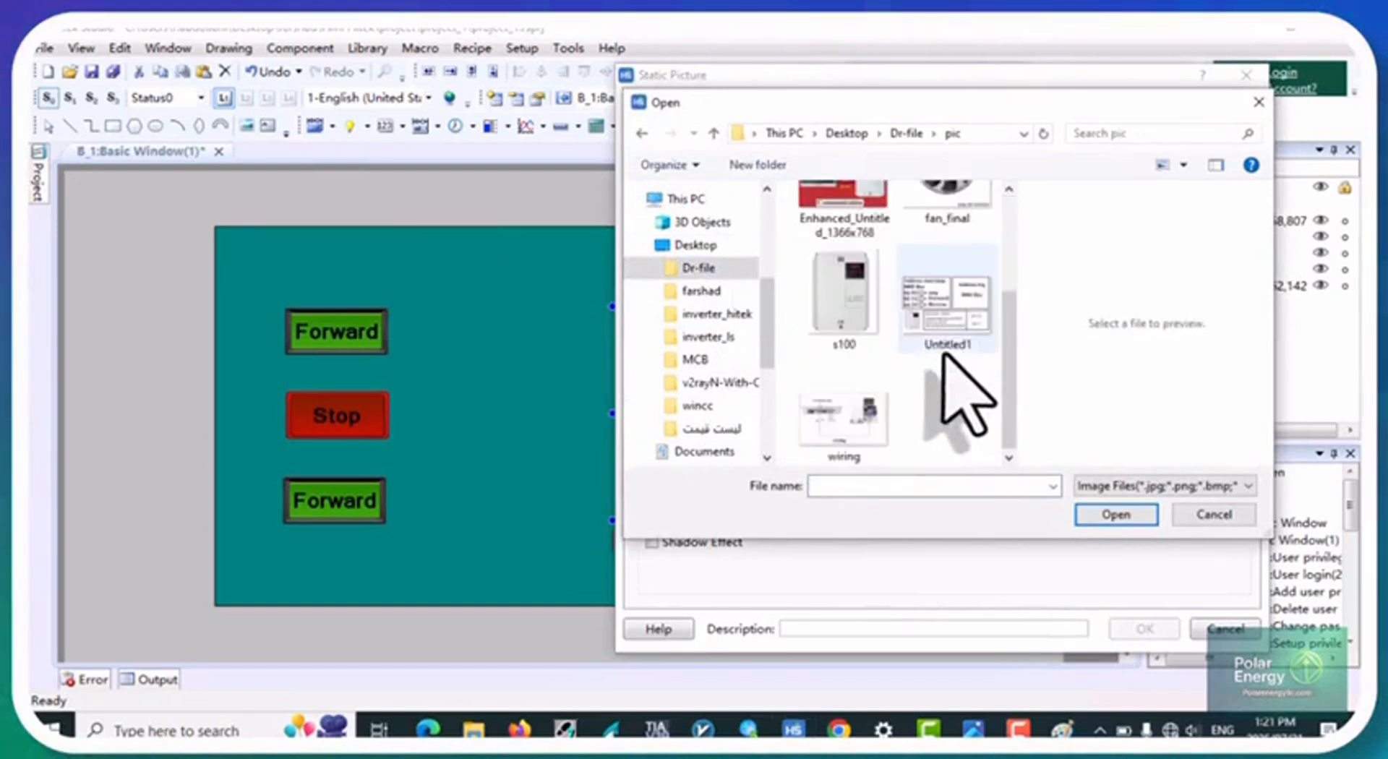
click(861, 318)
click(1093, 510)
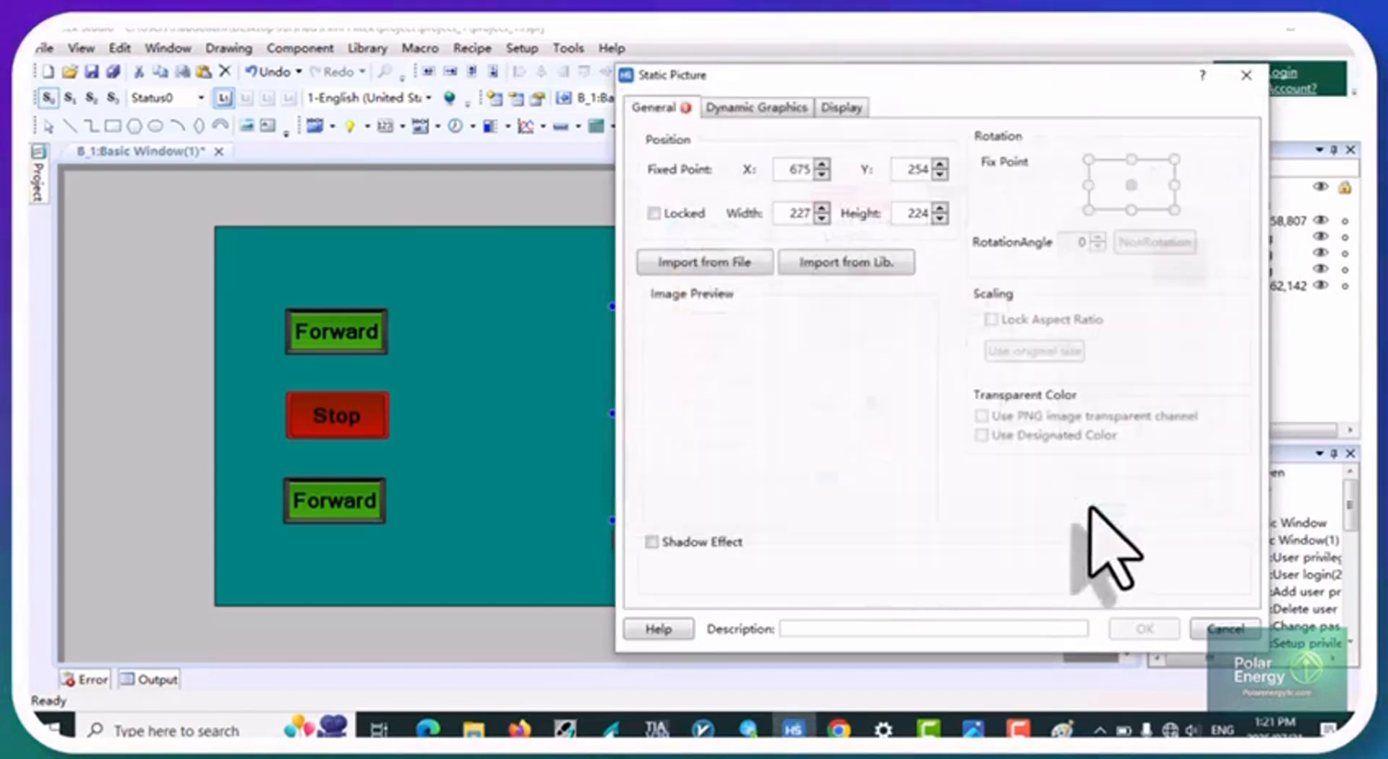
click(1004, 415)
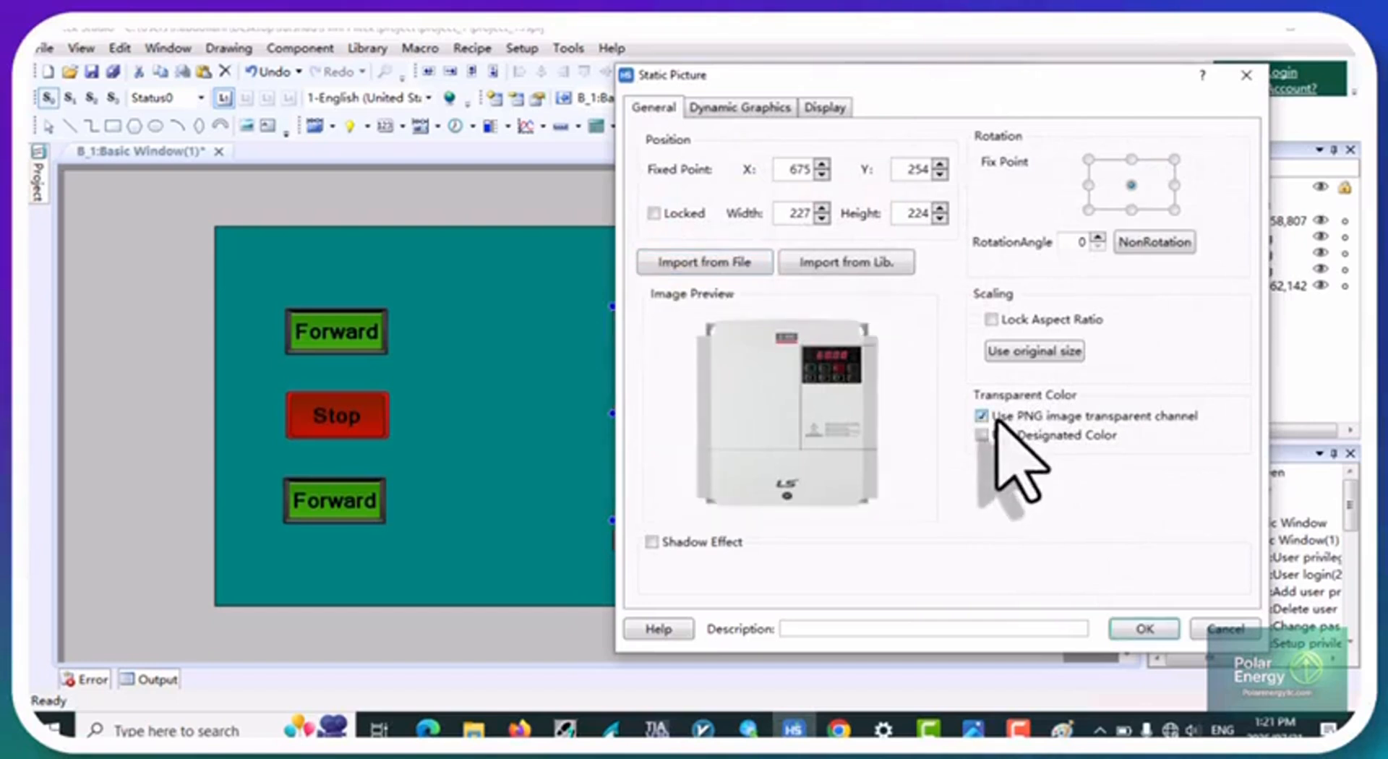
click(1136, 627)
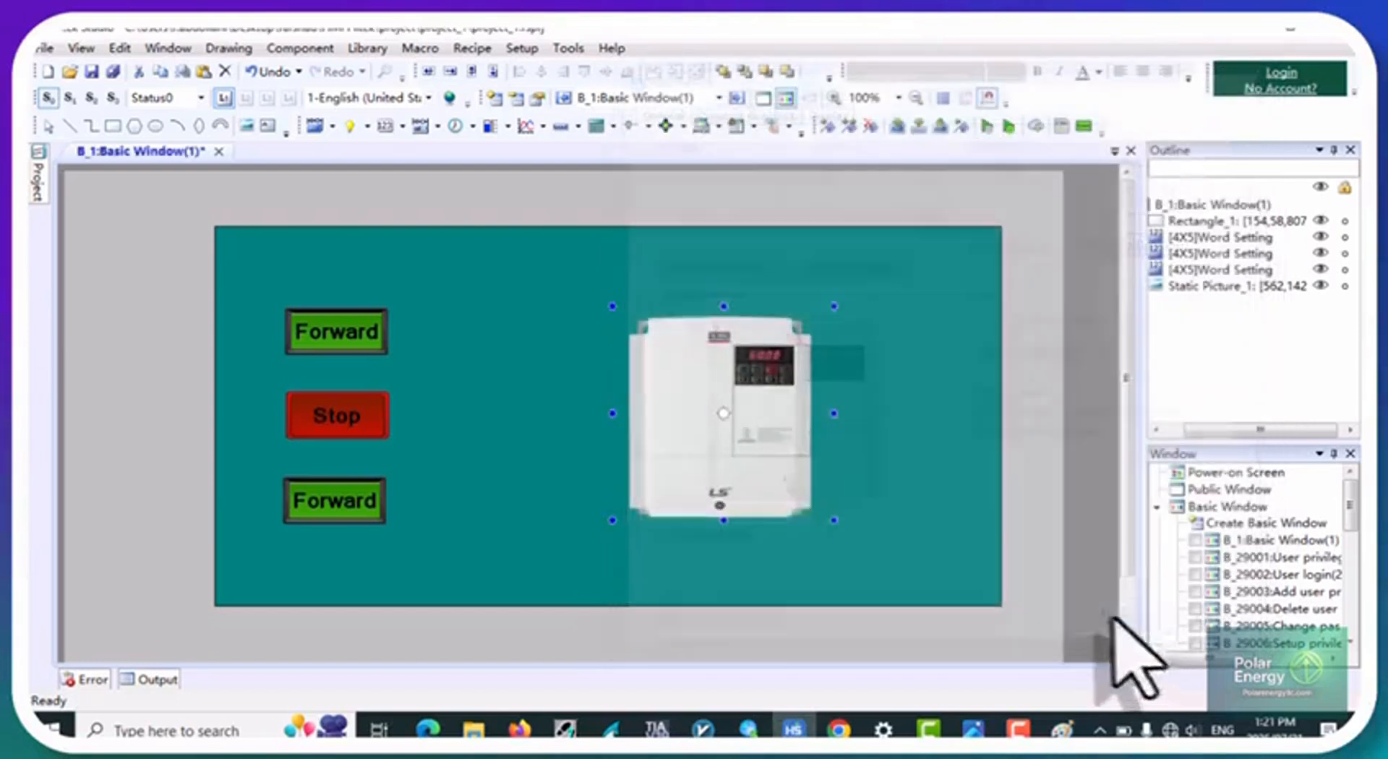
Step: Enlarge the inverter picture to about 355 by 352 and position it on the right side of the teal rectangle
drag(657, 358, 627, 358)
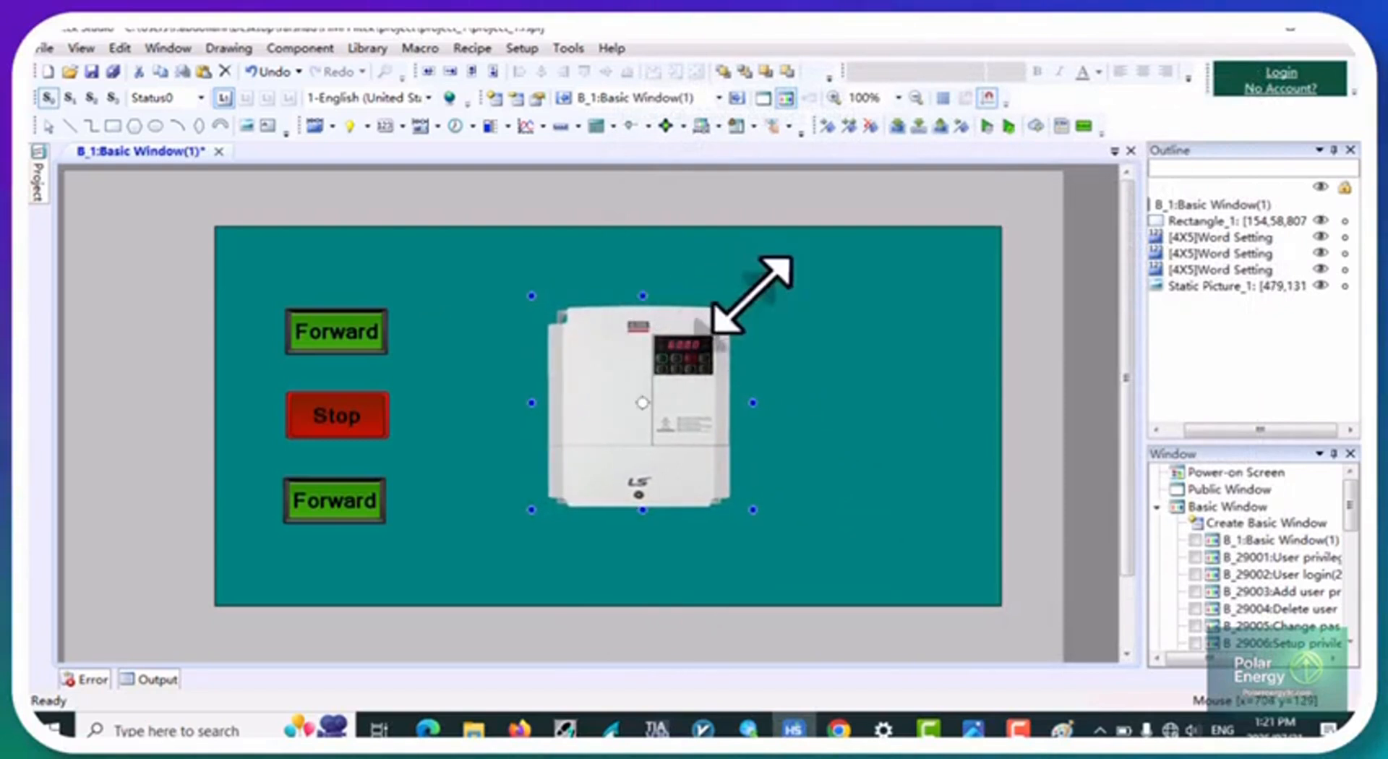
drag(752, 293, 765, 283)
drag(638, 362, 700, 369)
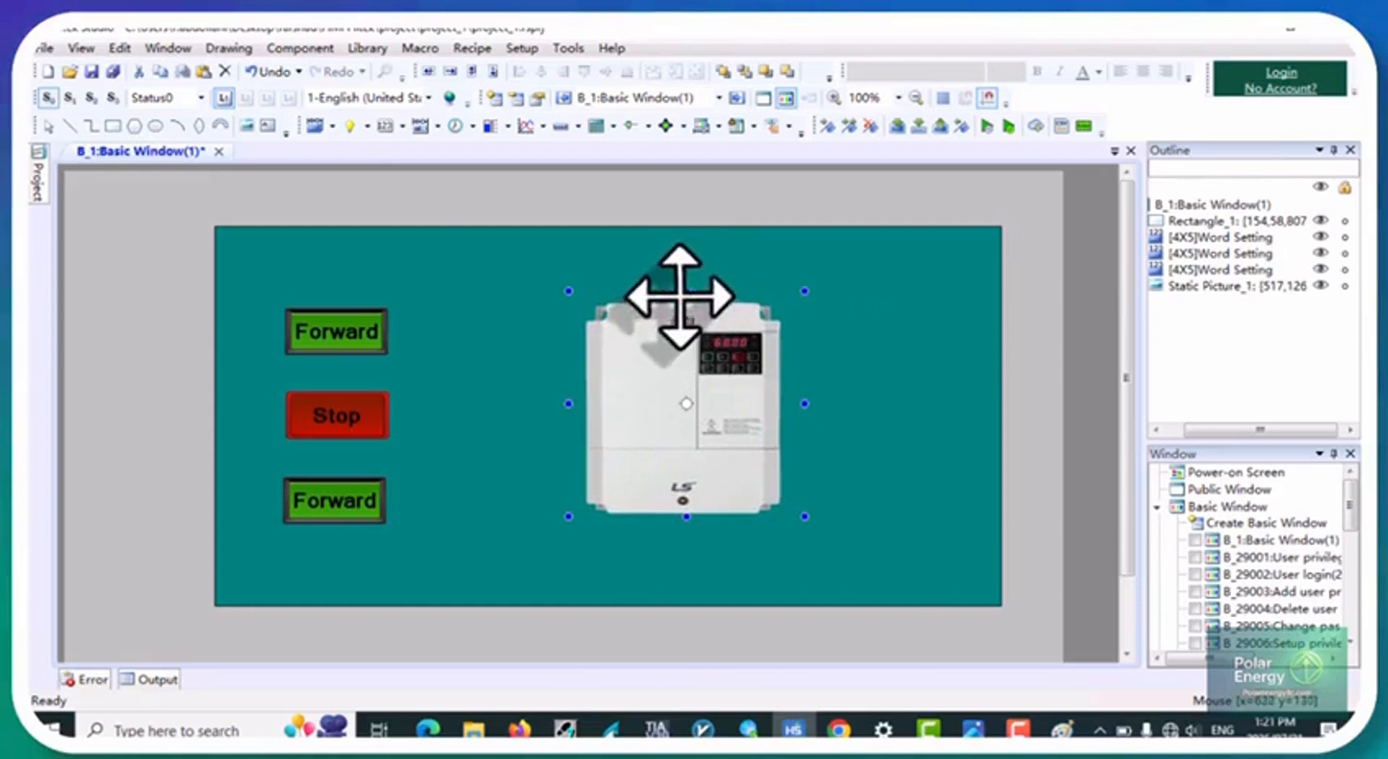
drag(686, 290, 688, 245)
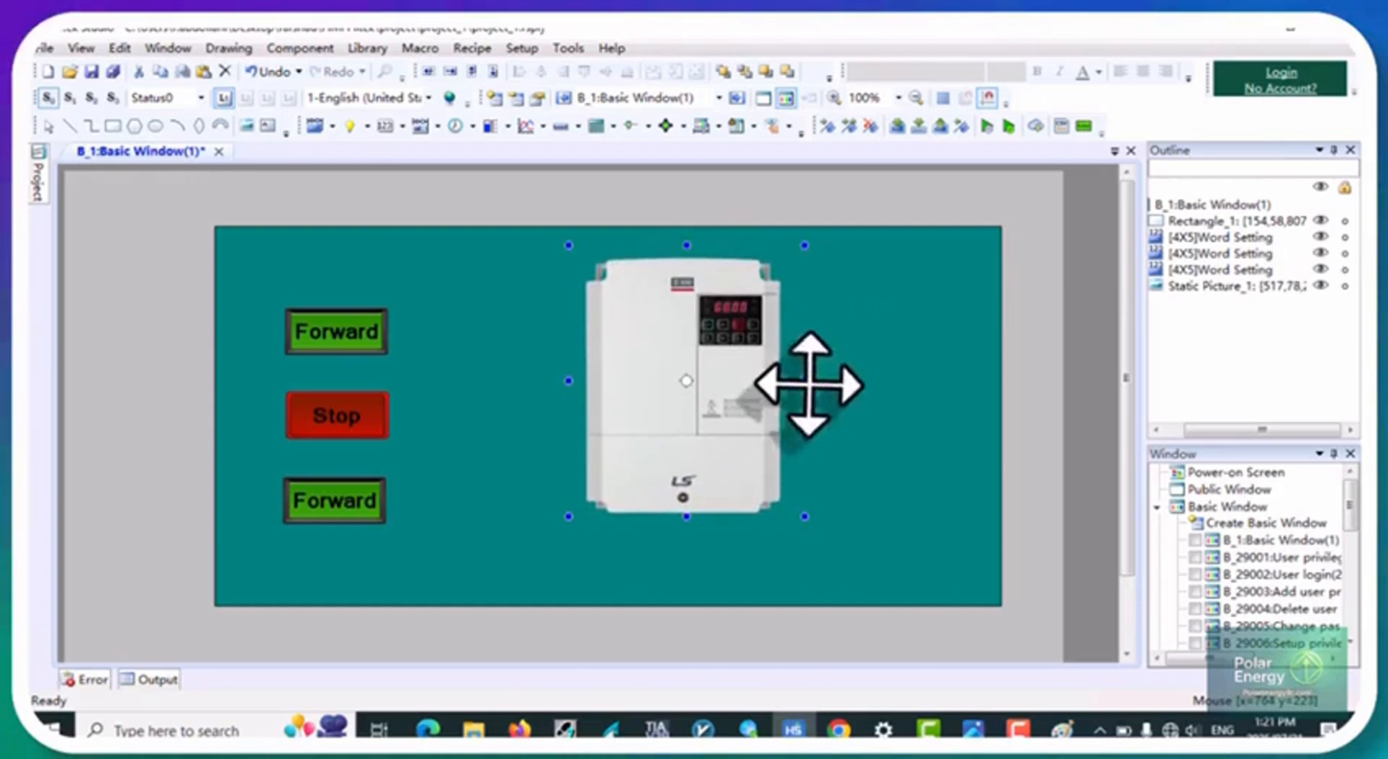
drag(806, 382, 874, 381)
drag(569, 381, 528, 381)
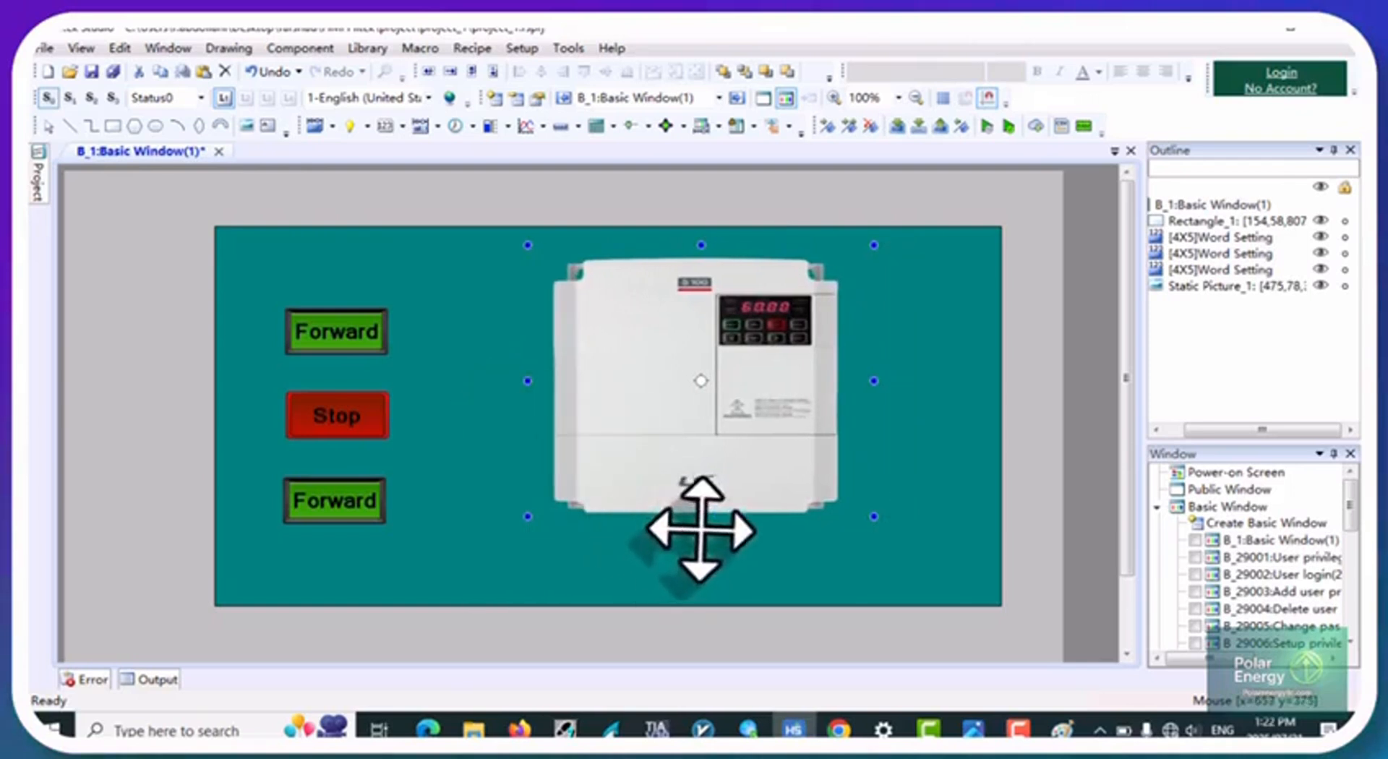
drag(699, 517, 701, 591)
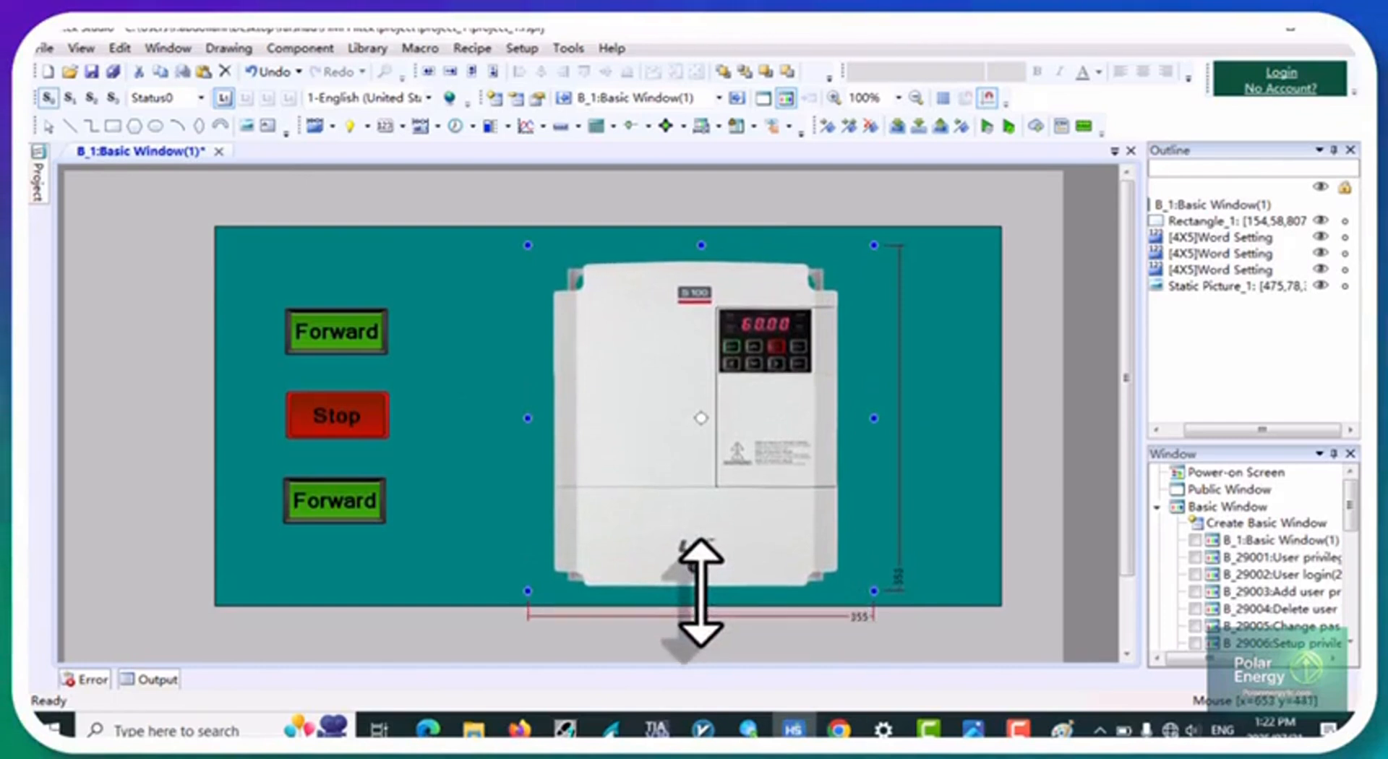
drag(768, 404, 812, 407)
Step: Move the bottom Forward switch slightly down and the top Forward switch slightly up to widen the column's spacing
click(328, 496)
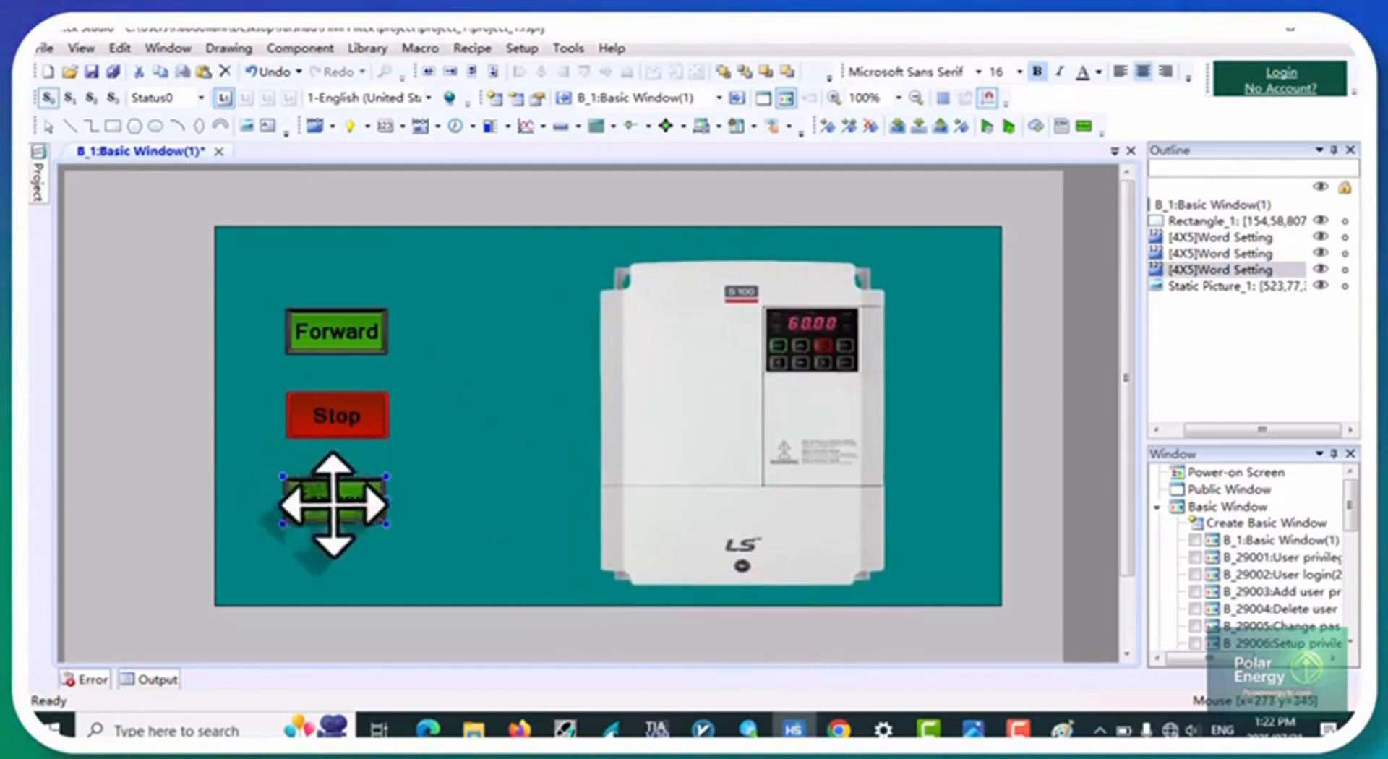
drag(350, 511, 349, 538)
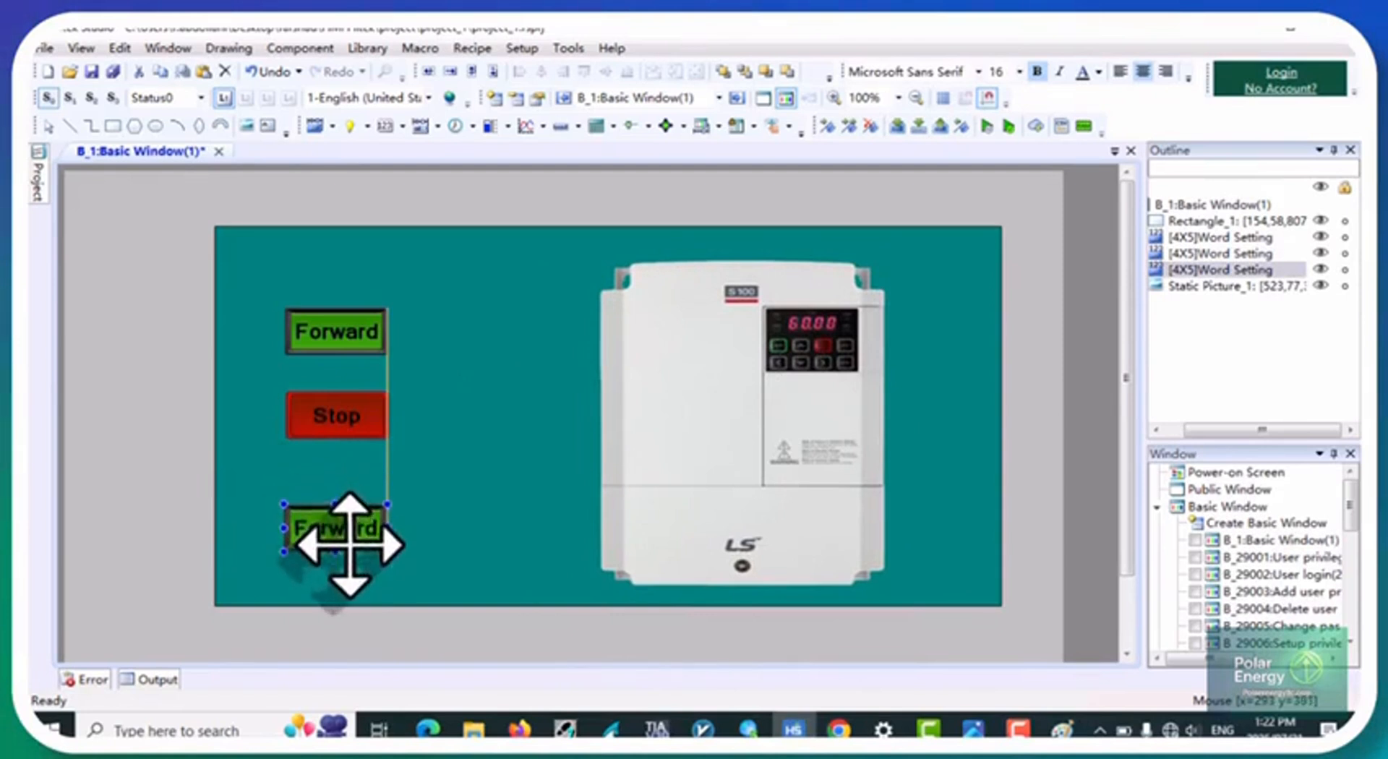
click(367, 338)
drag(369, 344, 368, 326)
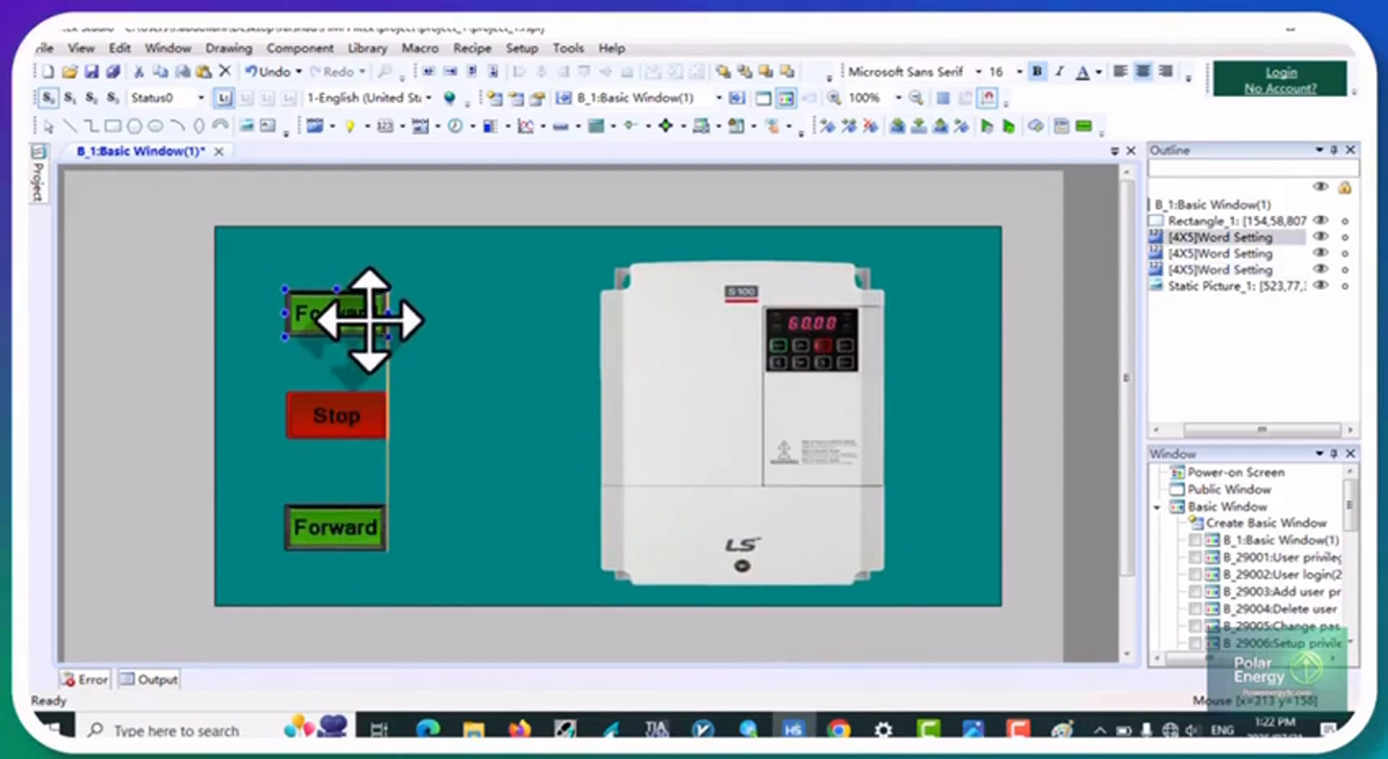
click(431, 334)
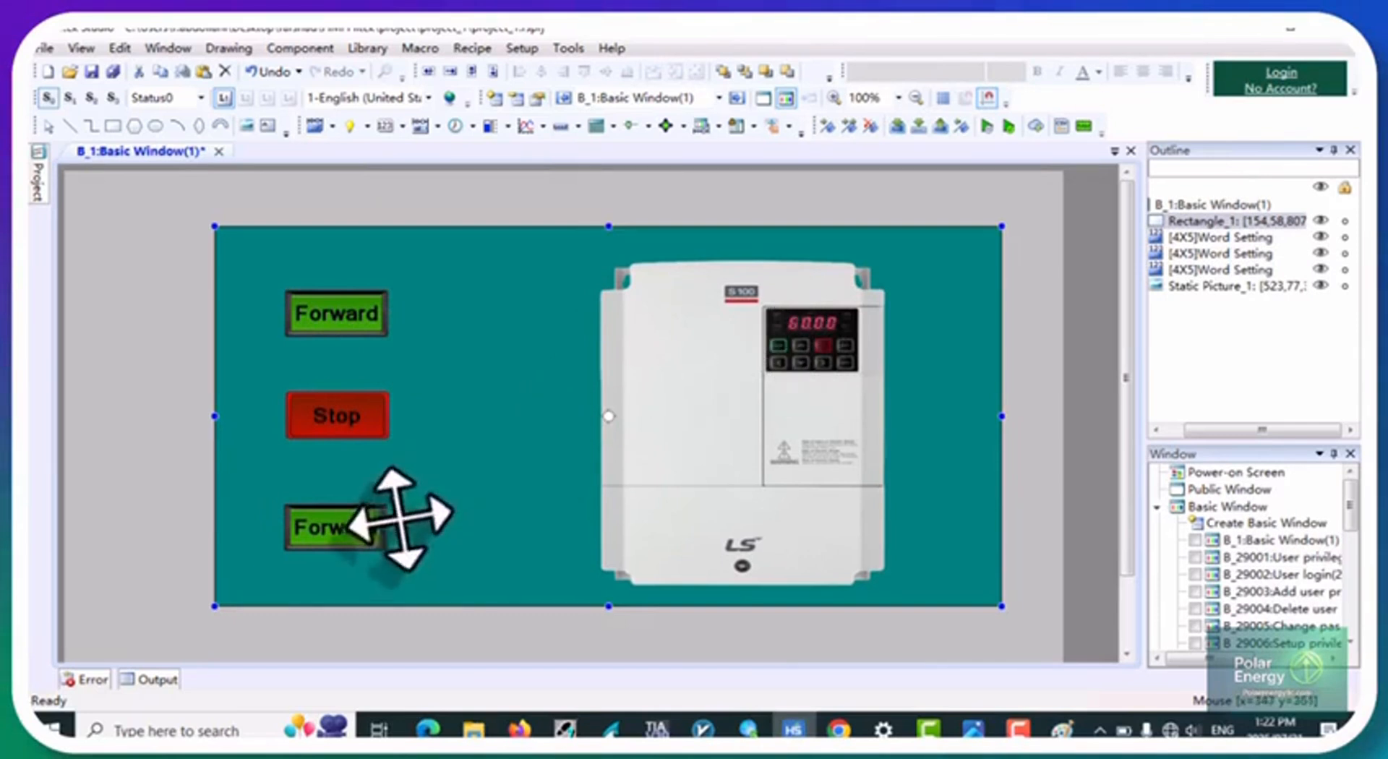
Step: Change the bottom Forward switch's label to Reverse
click(343, 526)
double_click(347, 524)
click(566, 88)
double_click(485, 278)
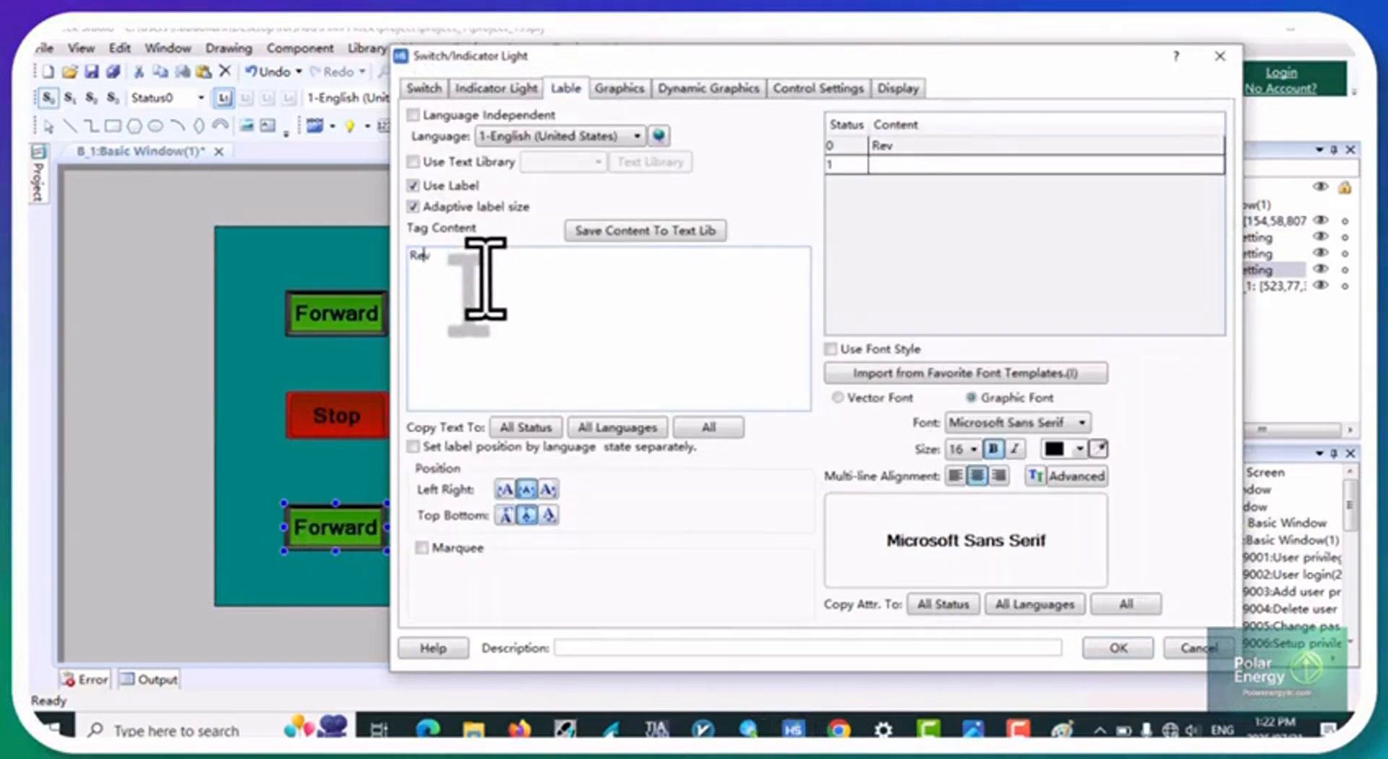
text(Reverse)
key(Return)
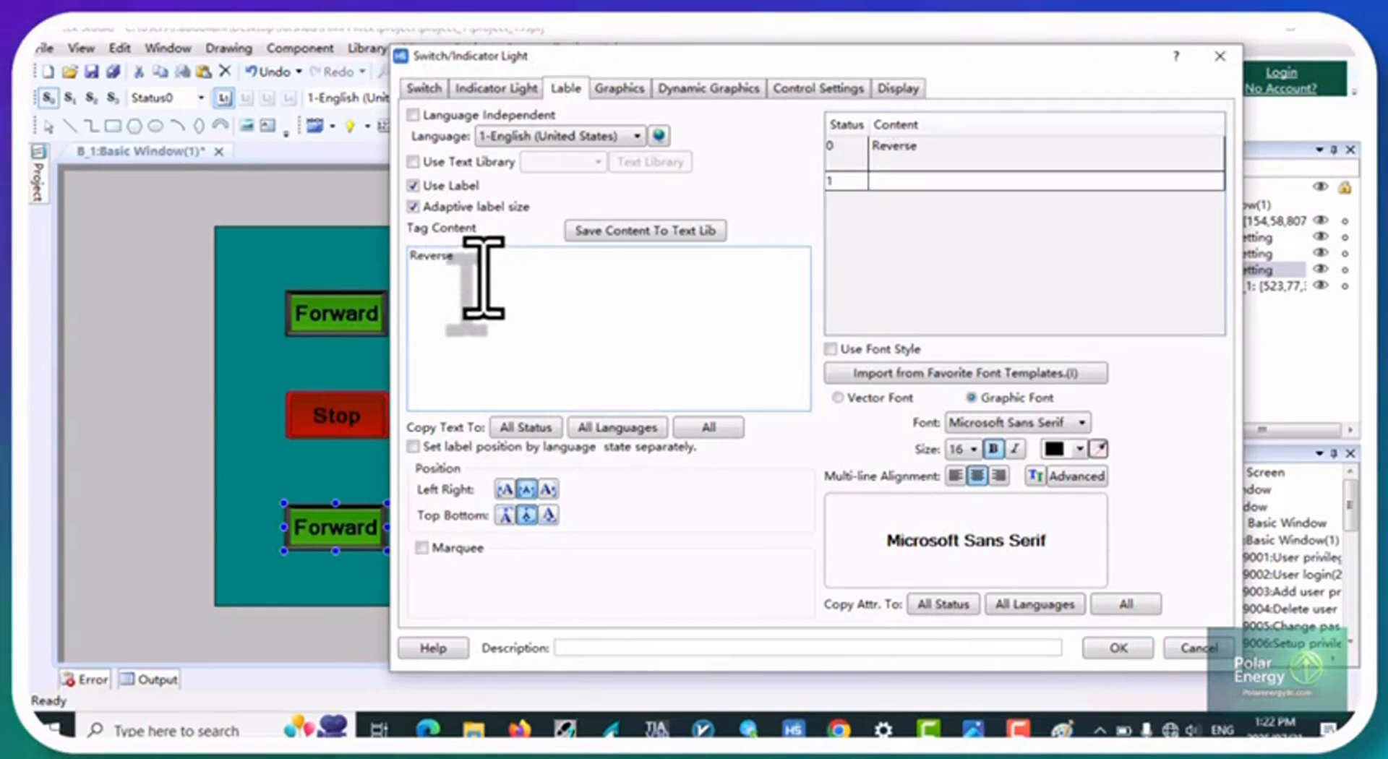
click(1104, 649)
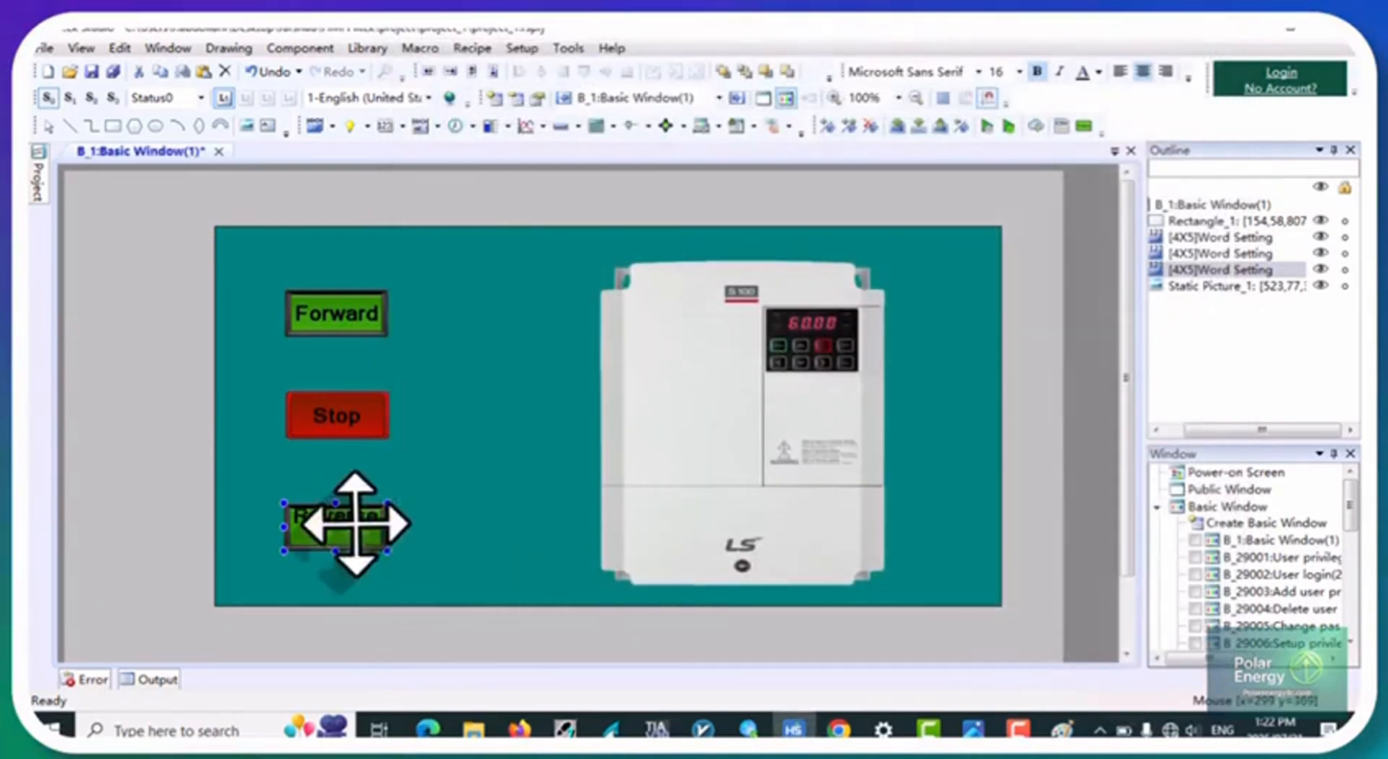
Step: Remove the trailing line break from the Reverse switch's label so the text sits centred on the button
double_click(353, 524)
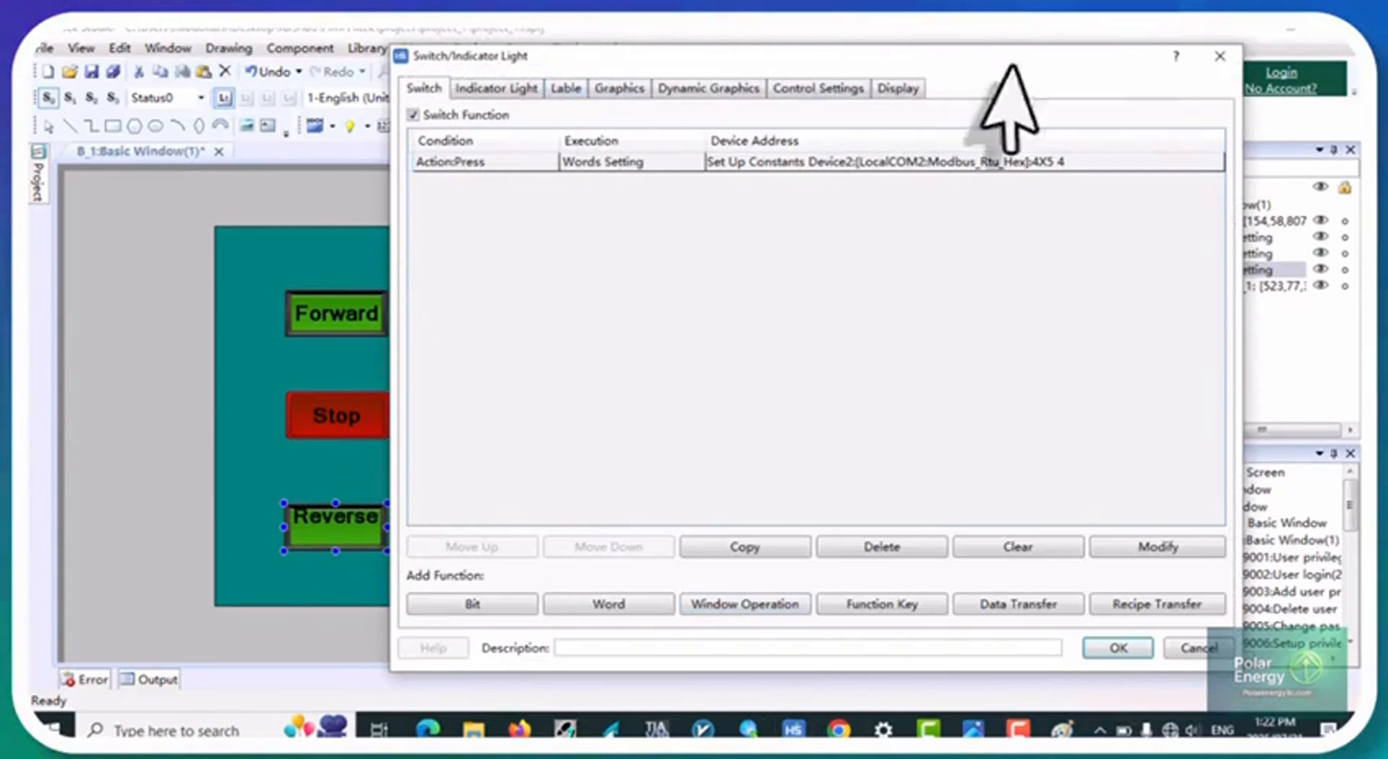
click(1219, 56)
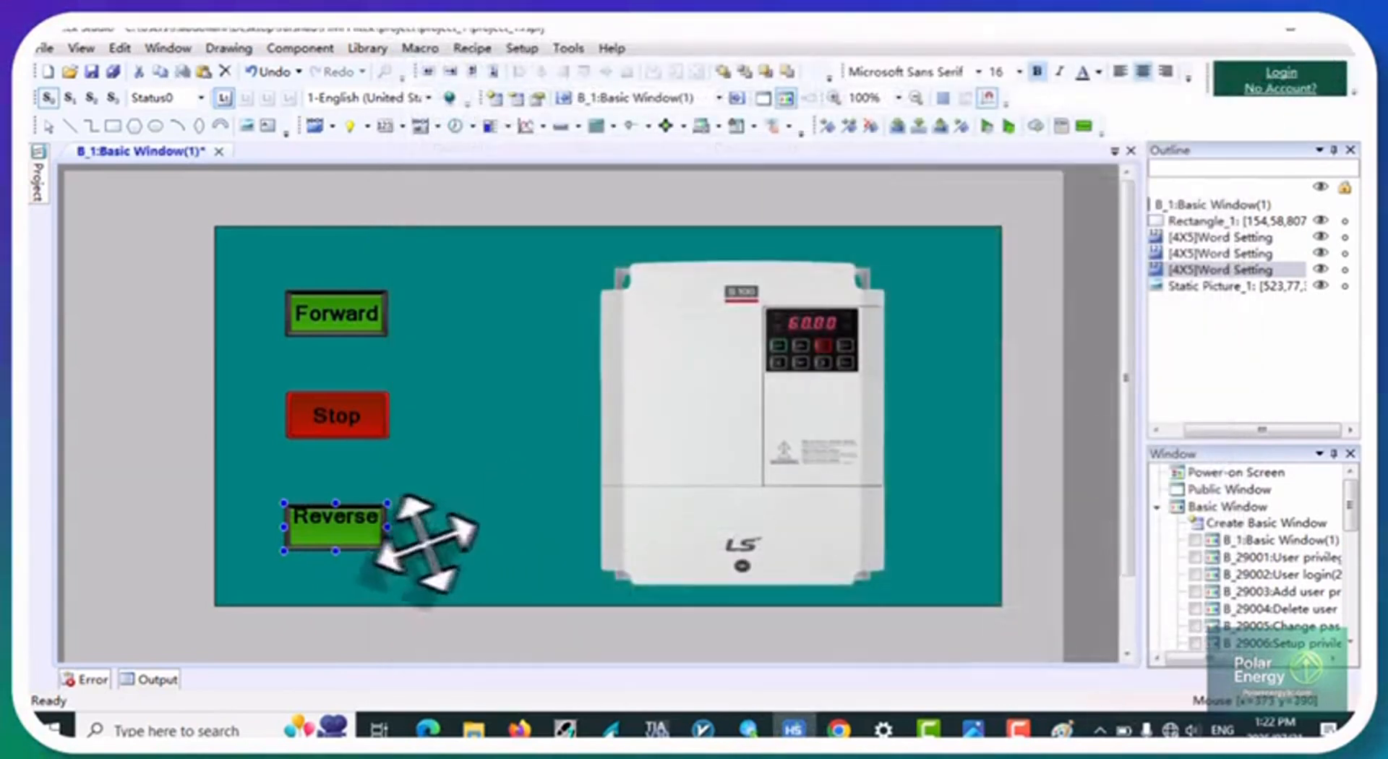
double_click(359, 530)
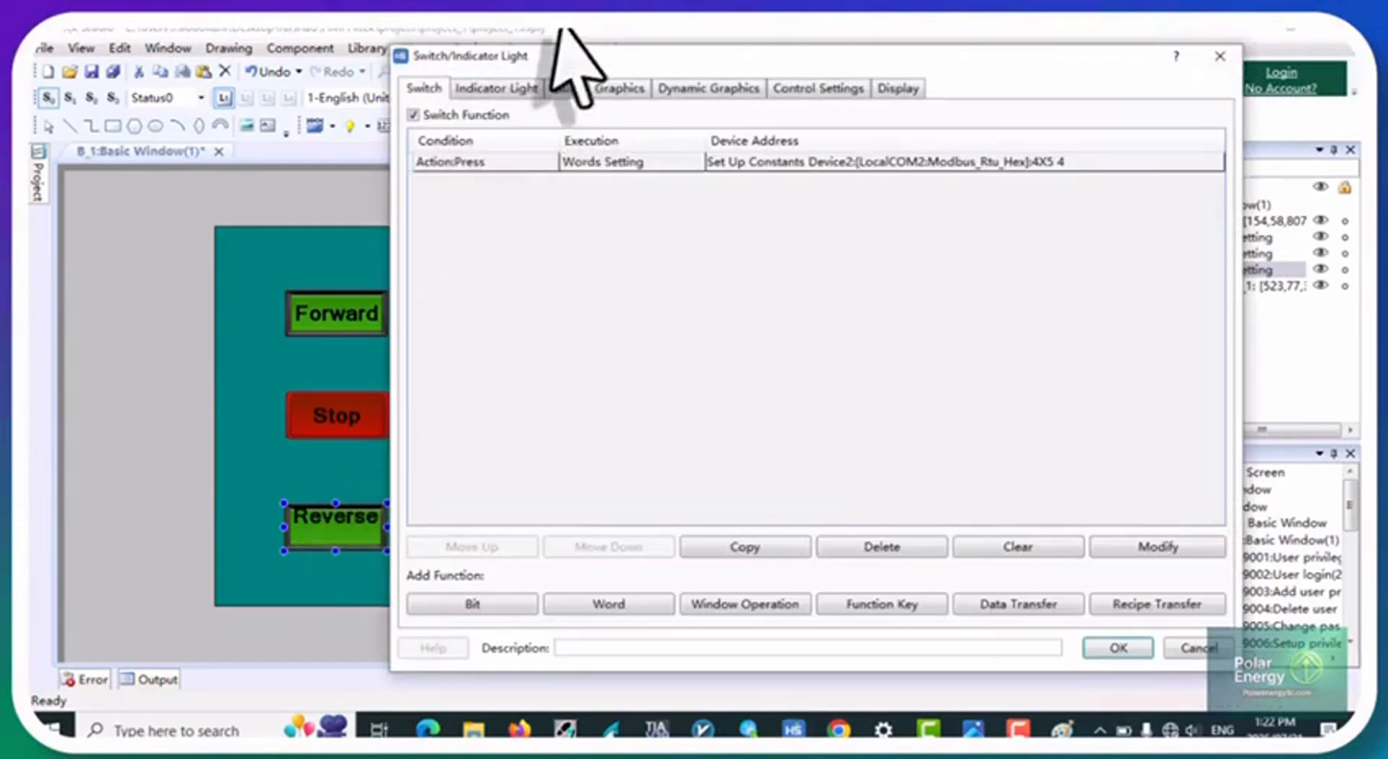
click(566, 88)
click(502, 313)
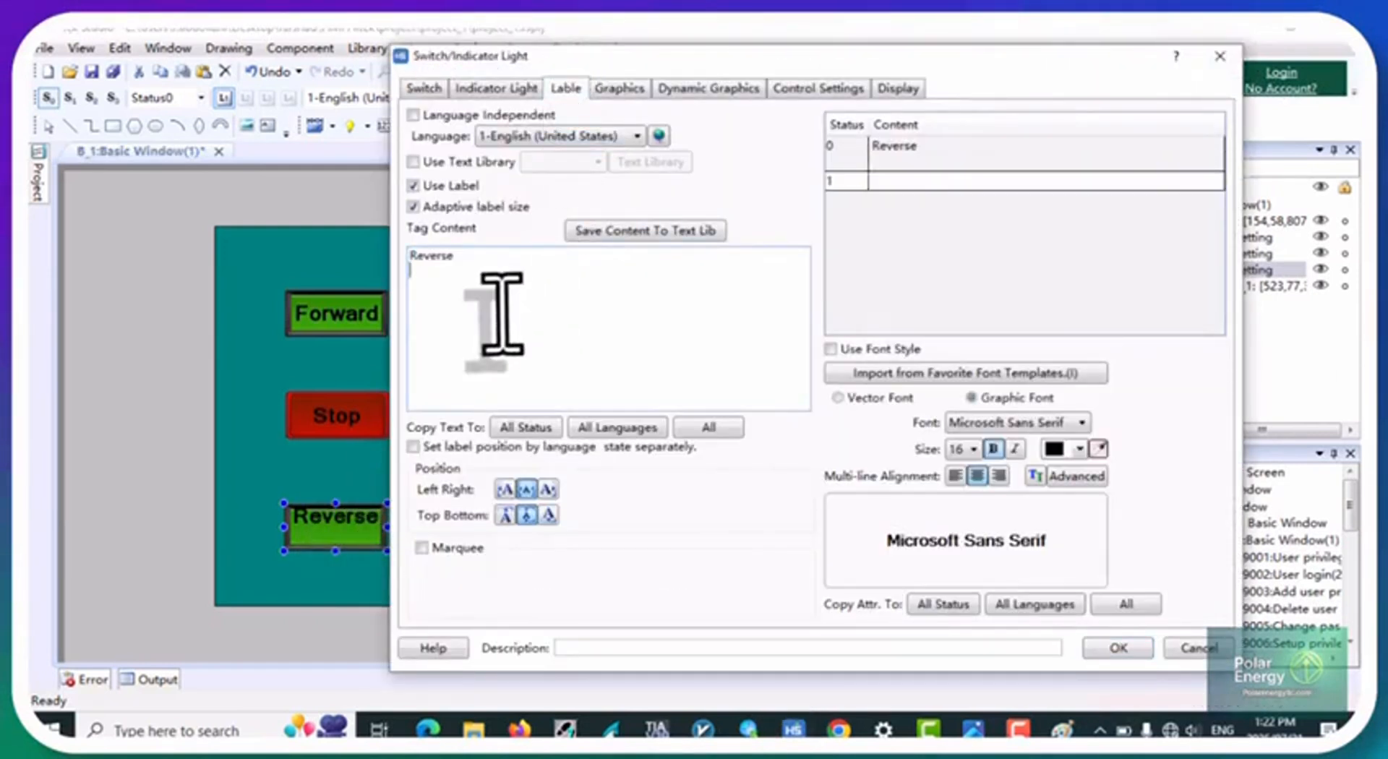
click(1119, 647)
click(423, 462)
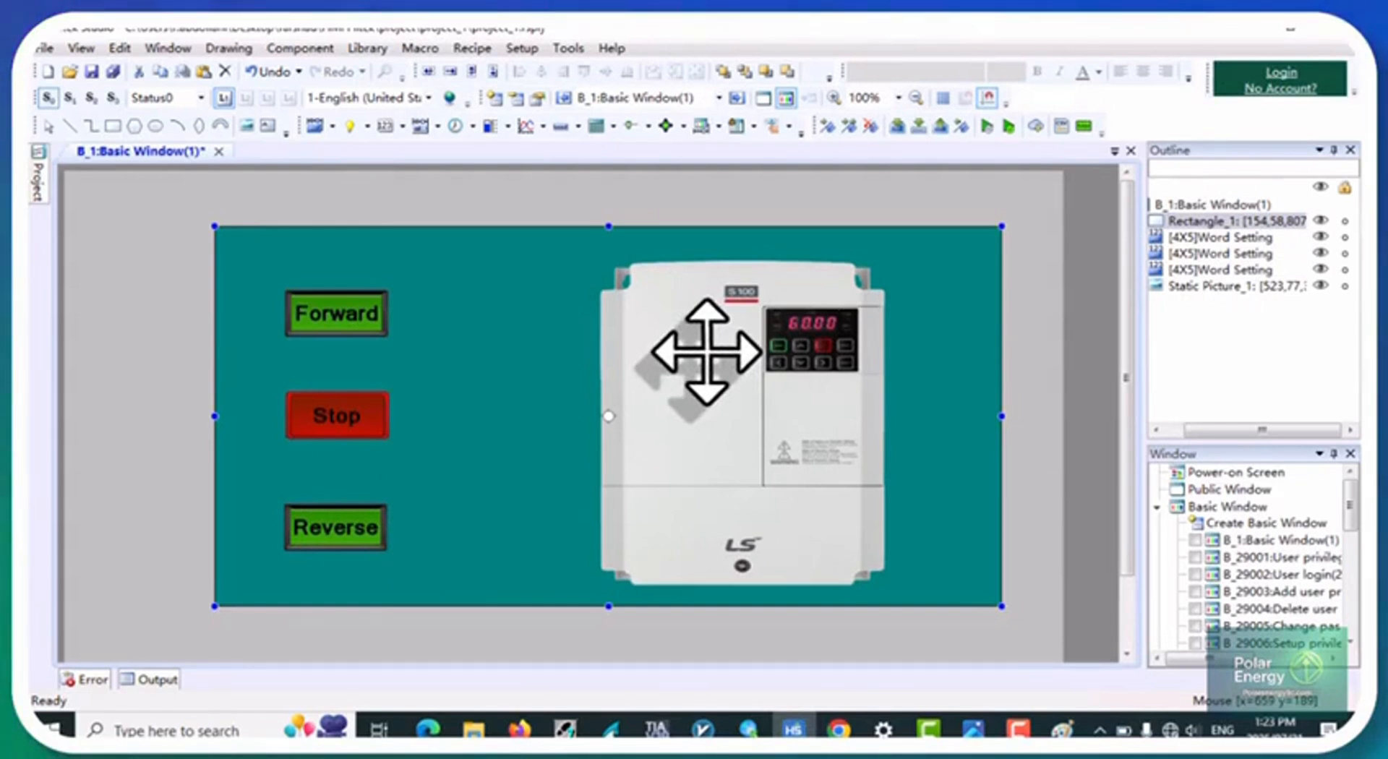
Step: Create a Numeric Value Input component and set its device to Device2:[LocalCOM2:Modbus_Rtu_Hex]
click(323, 48)
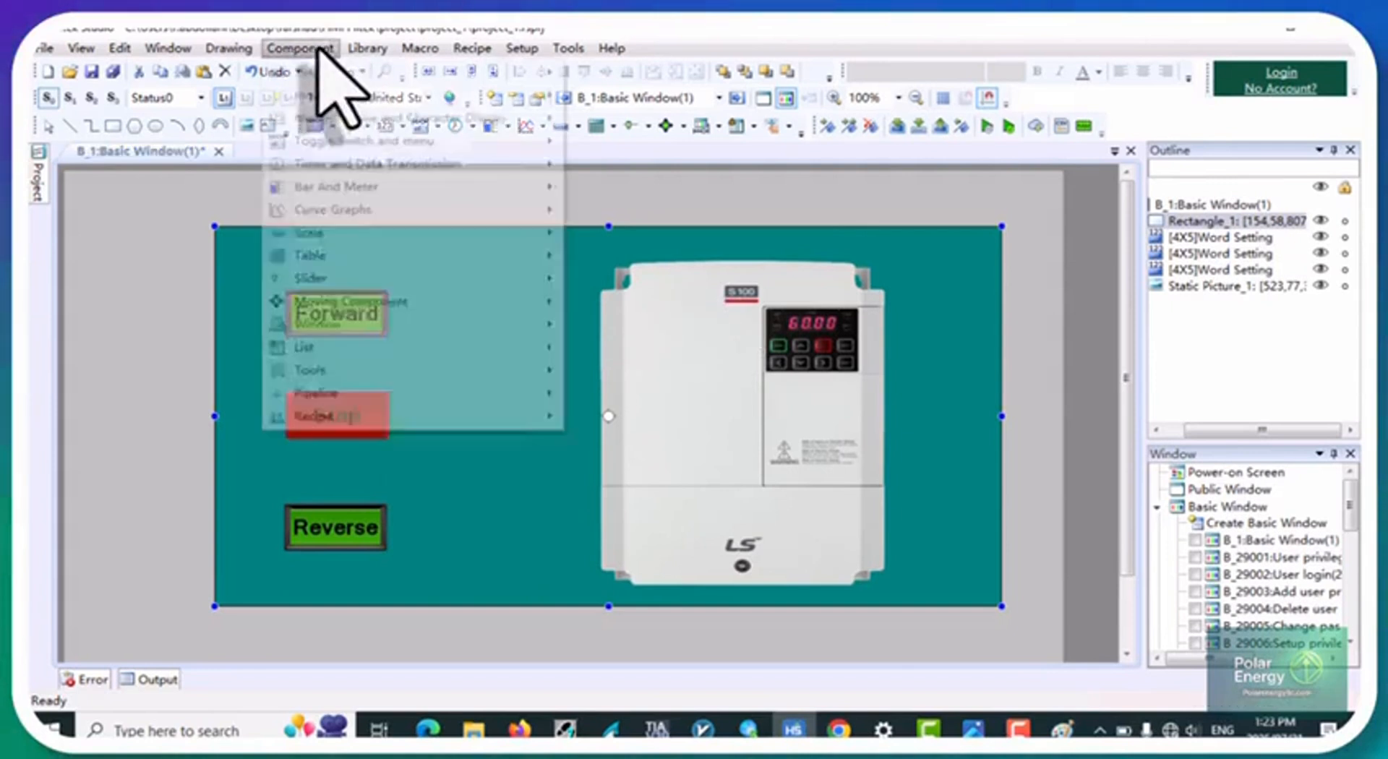
mouse_move(329, 117)
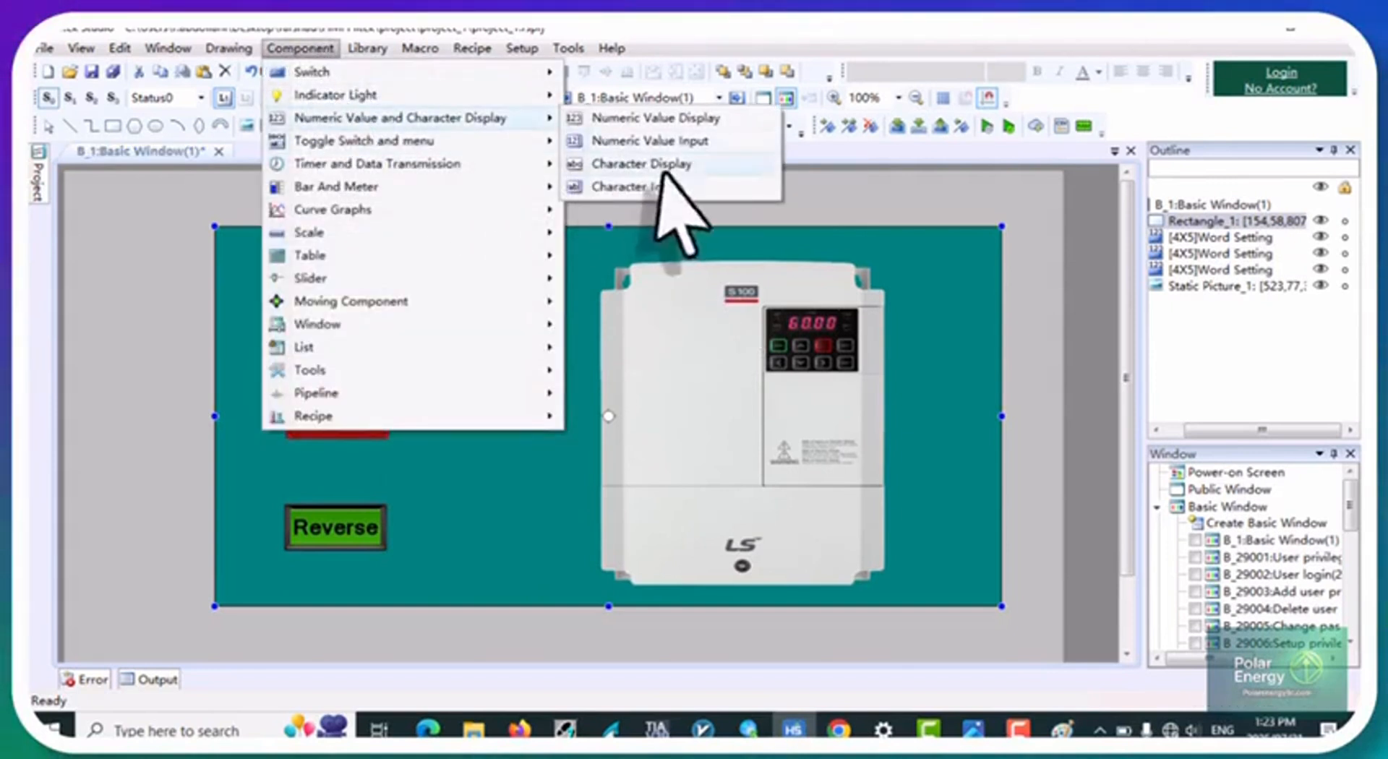
key(Escape)
key(Escape)
click(636, 154)
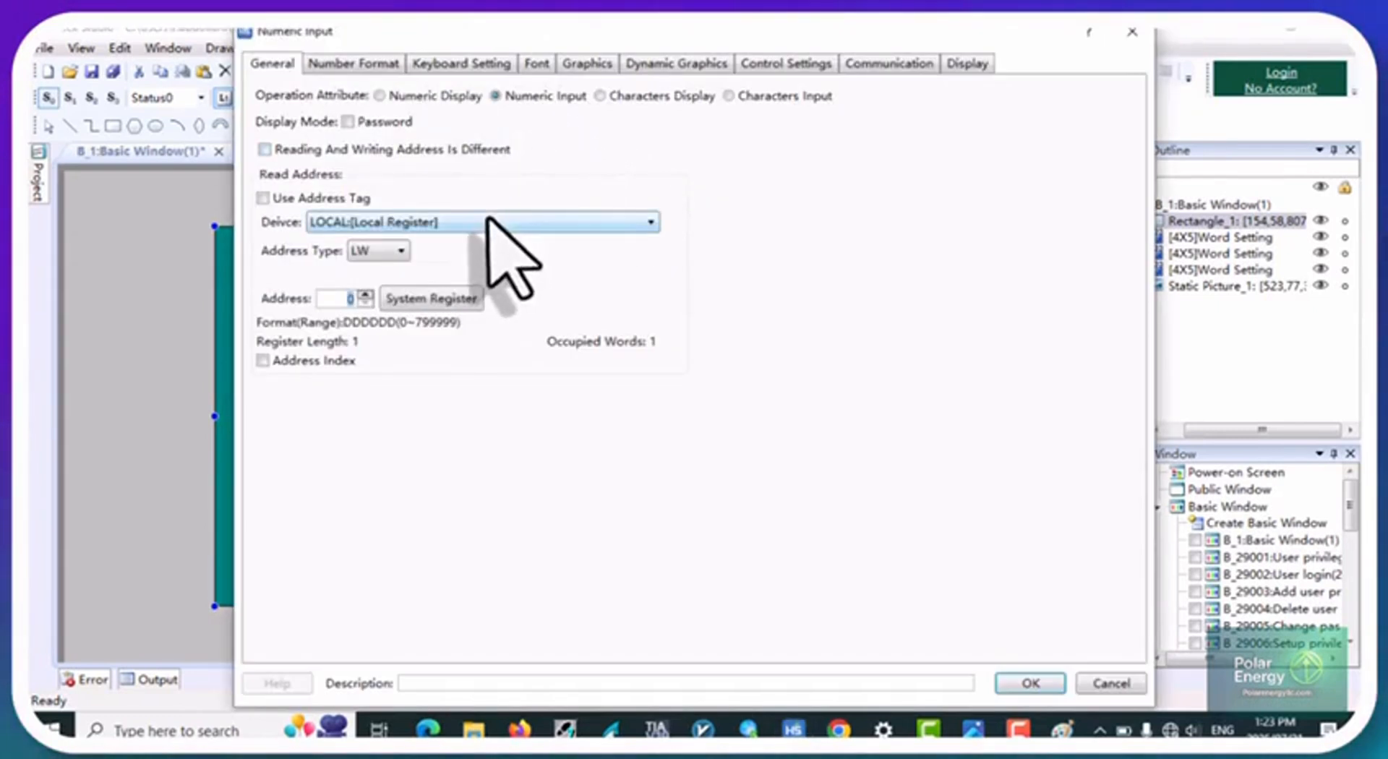
click(367, 225)
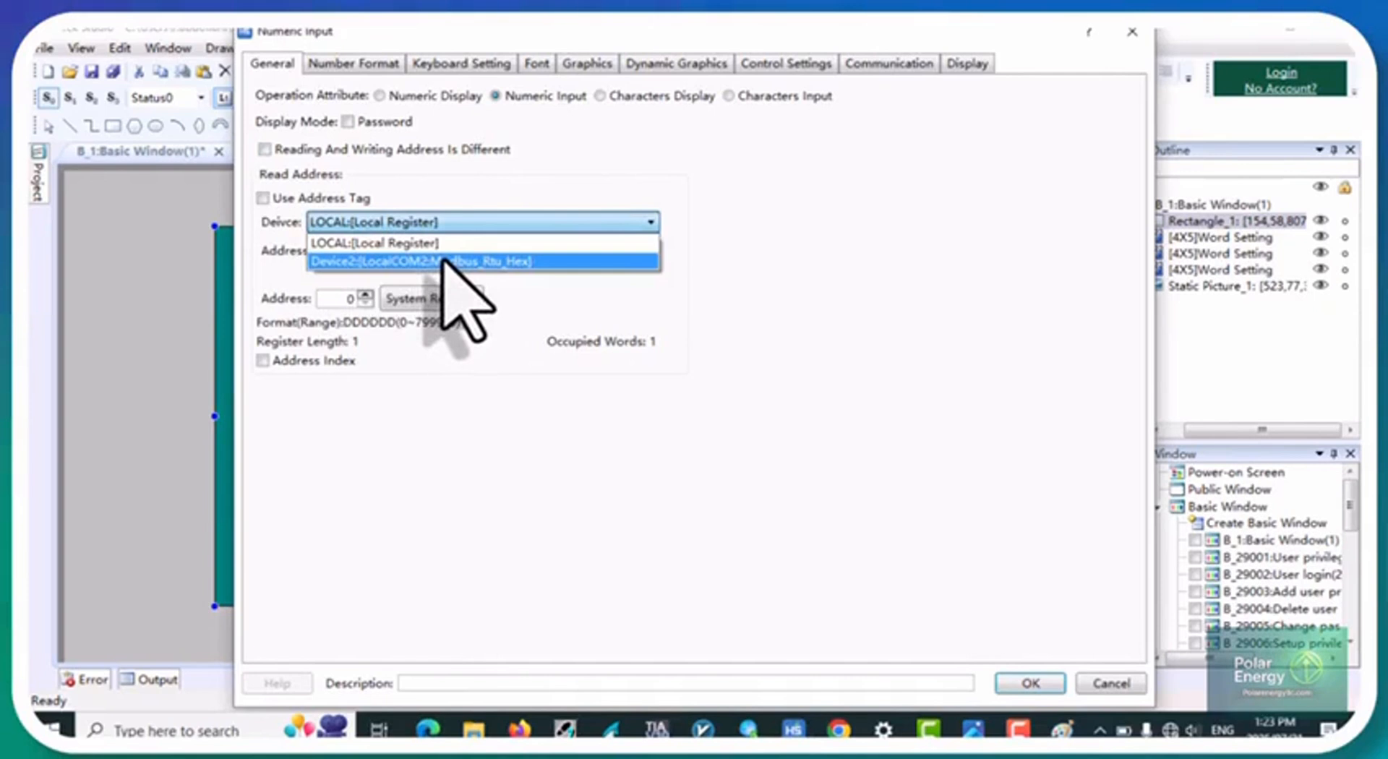
click(443, 262)
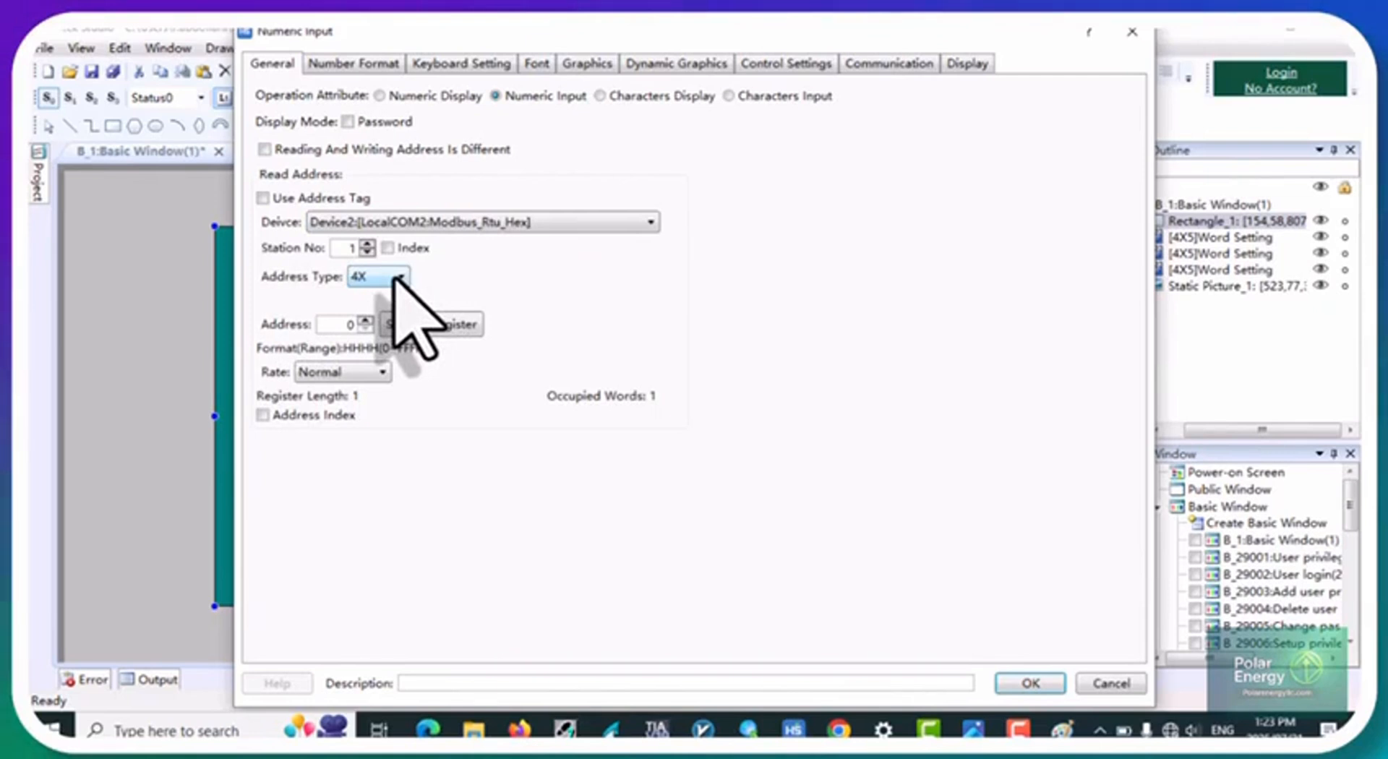
Step: Set the numeric input's 4X address to 4 and place it over the inverter picture's upper left edge
click(368, 320)
click(367, 320)
click(367, 321)
click(367, 320)
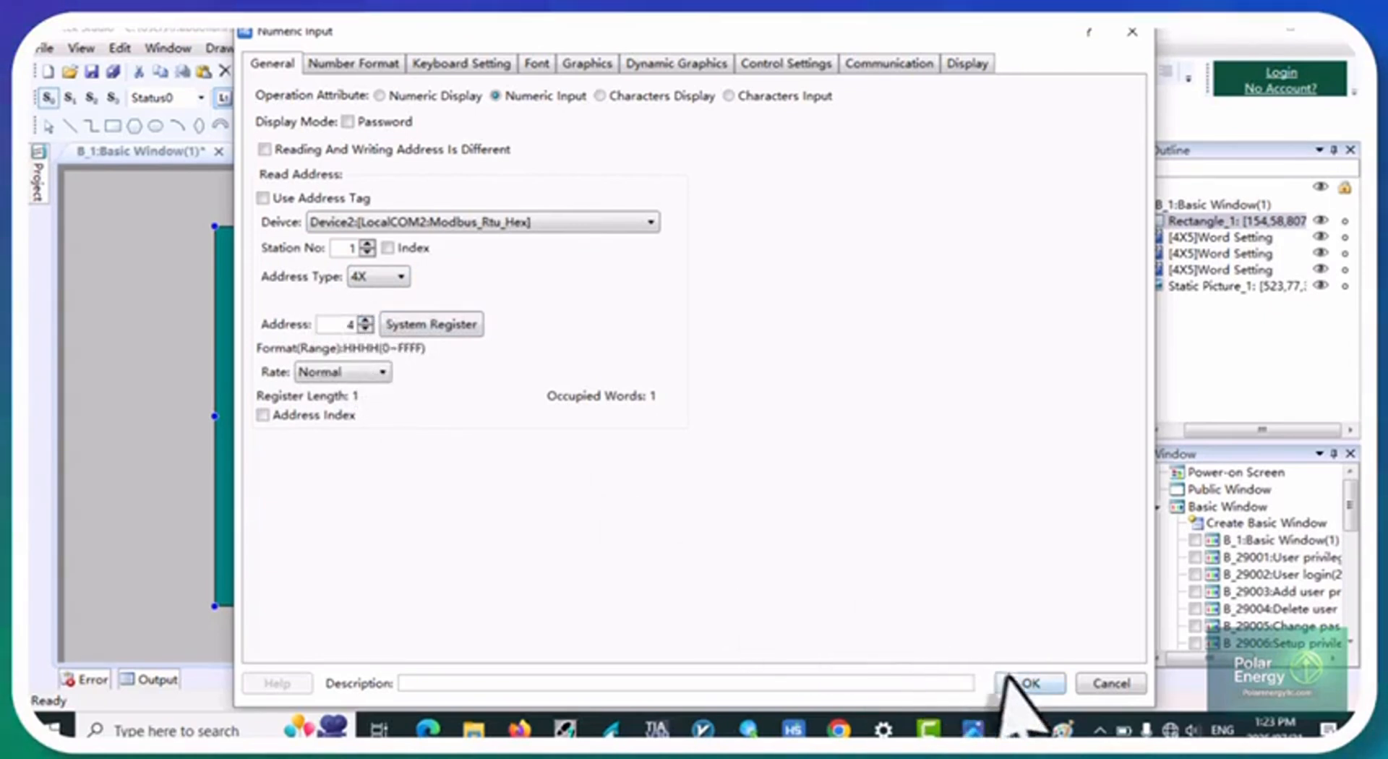
click(1032, 683)
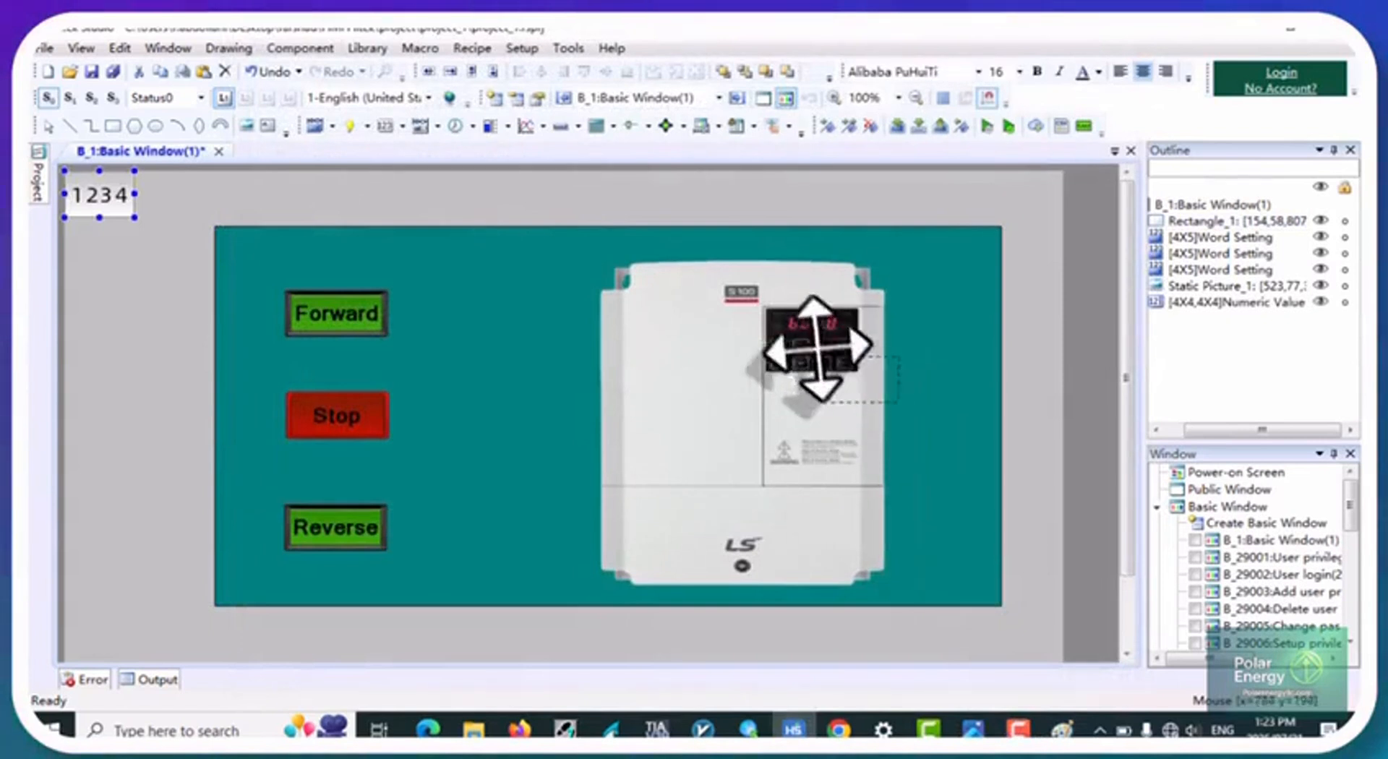
click(568, 325)
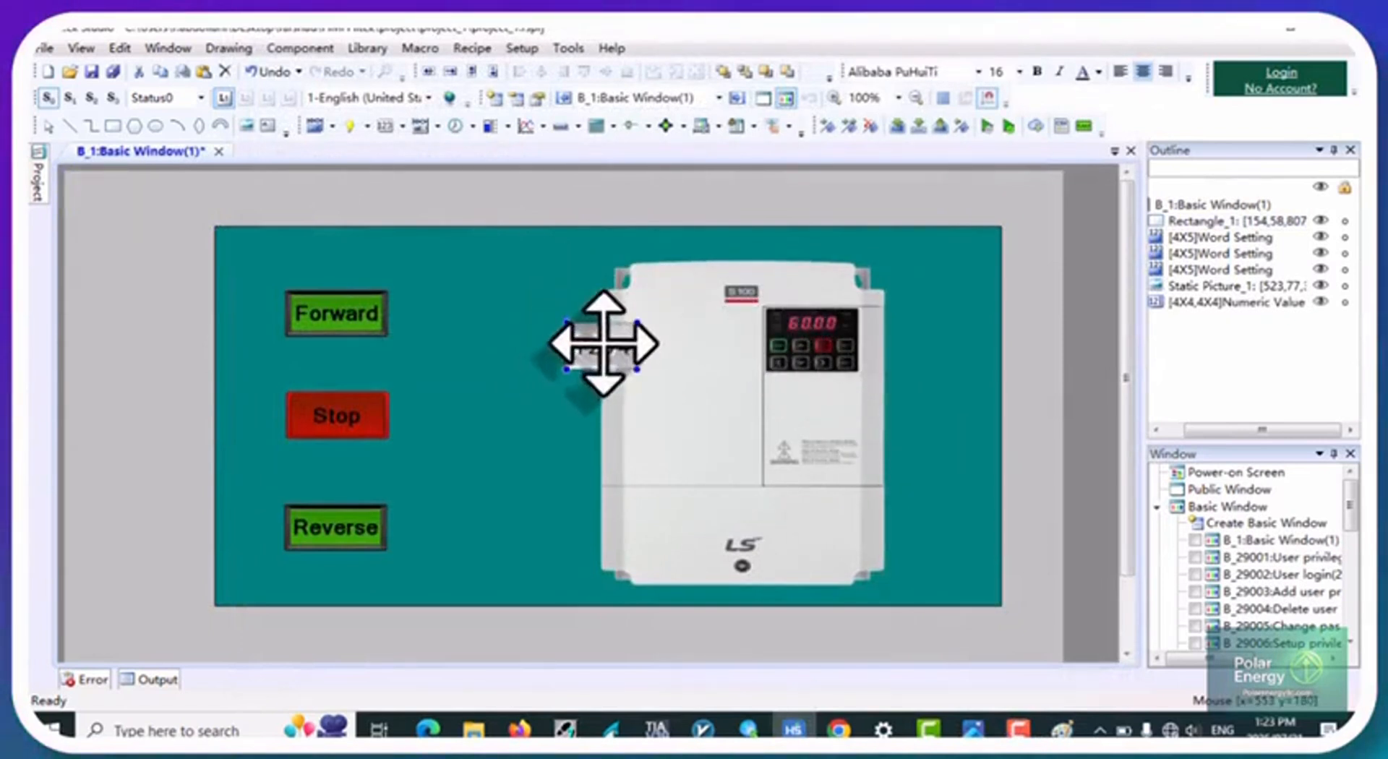
Step: Move the numeric input onto the display of the inverter picture's keypad so it covers the 60.00 read-out
double_click(599, 340)
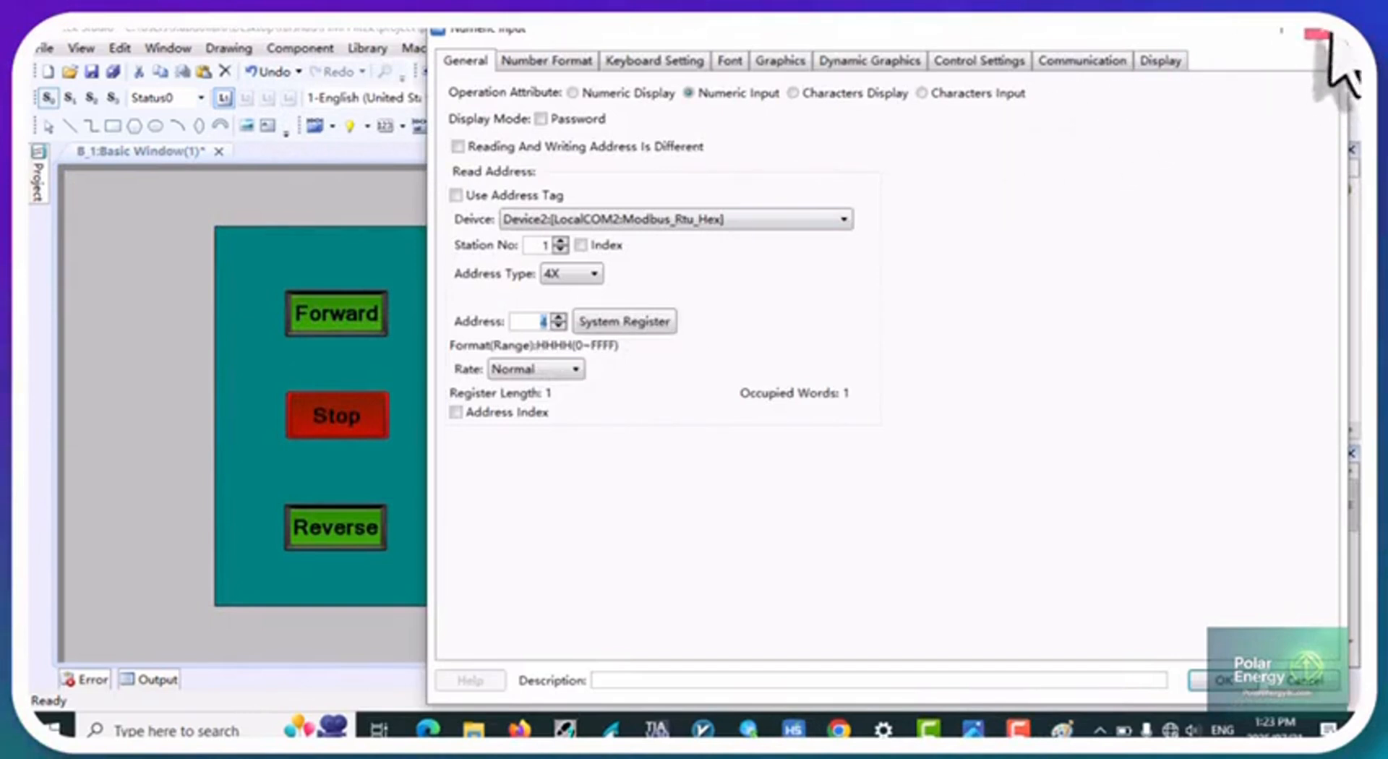
click(1323, 35)
drag(603, 339, 818, 303)
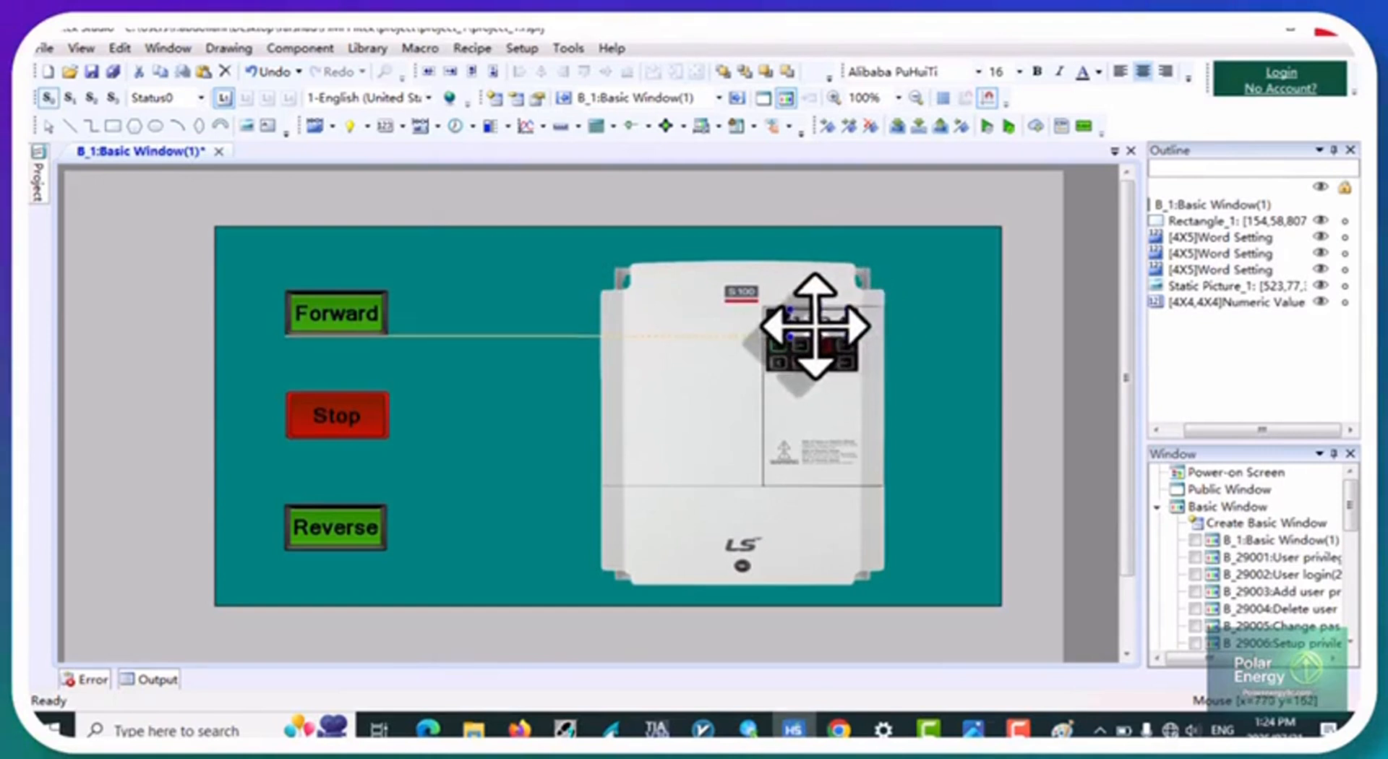
click(846, 315)
click(826, 324)
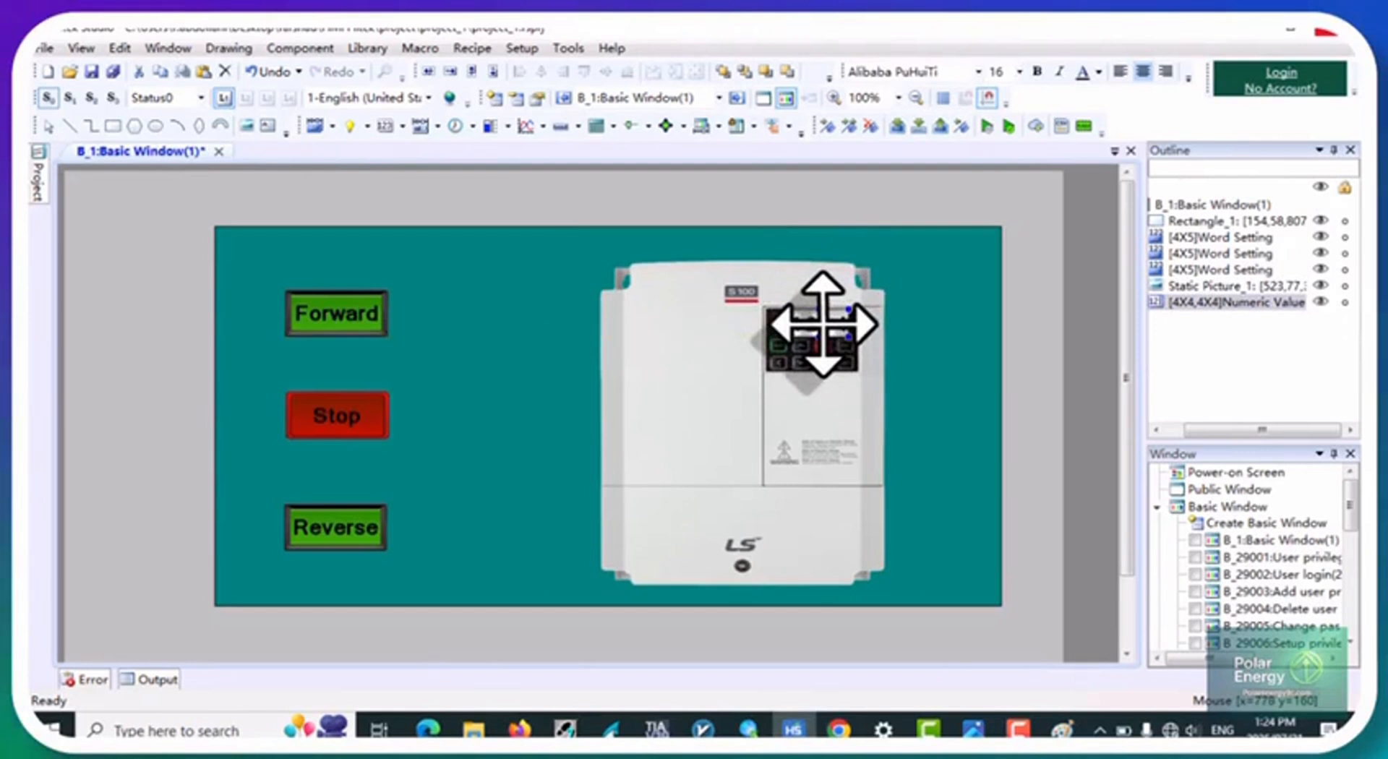
click(819, 265)
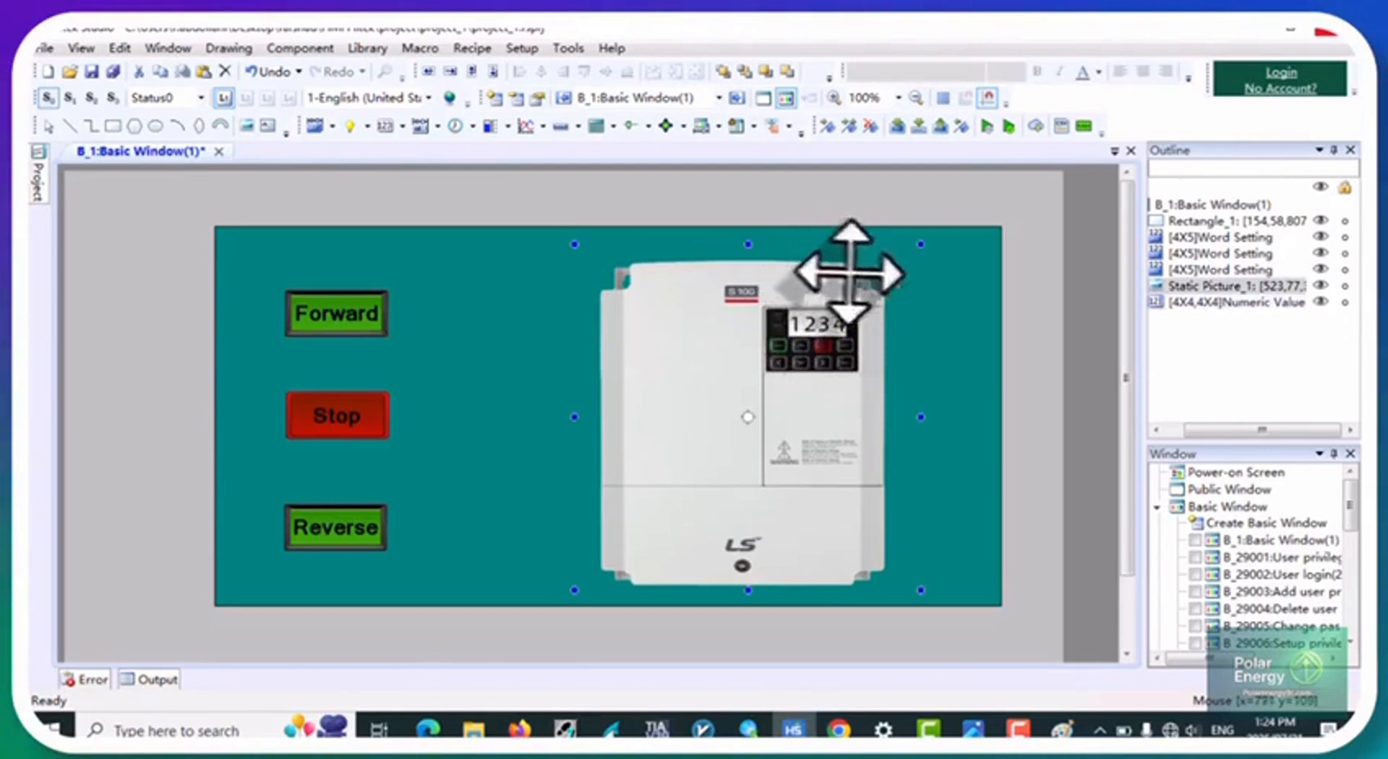
click(921, 331)
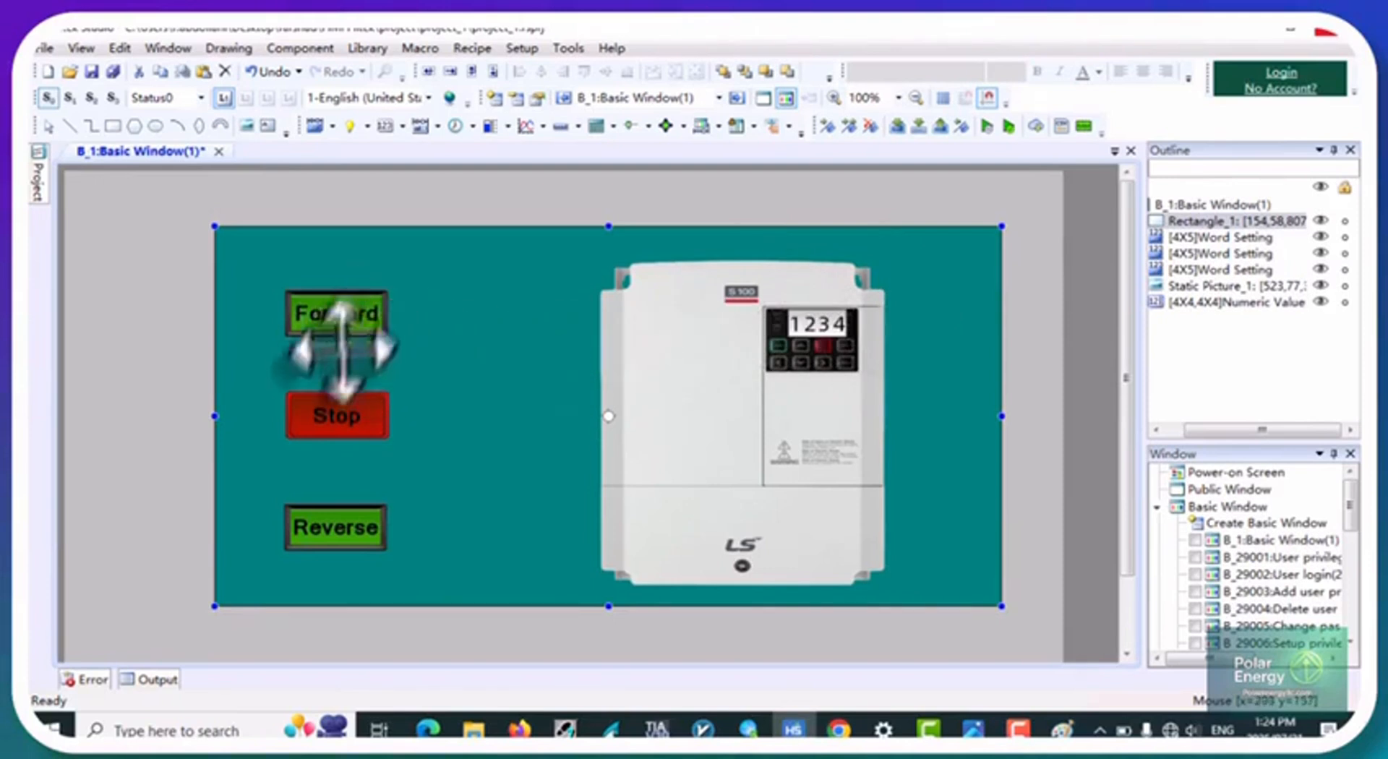
Step: Set the numeric input's number format to 2 integer digits and 2 decimal places, keeping the data type 16-bit Unsigned
click(811, 324)
double_click(812, 323)
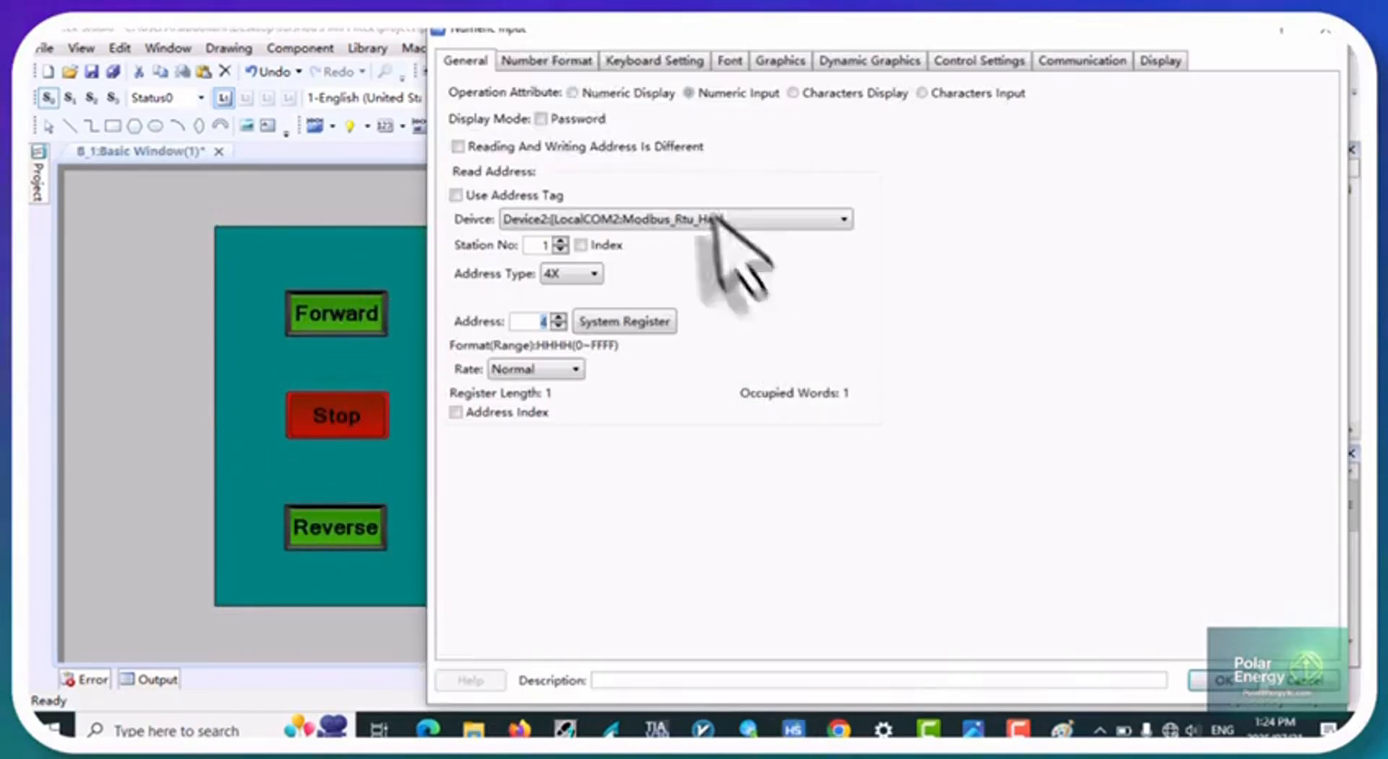
click(530, 64)
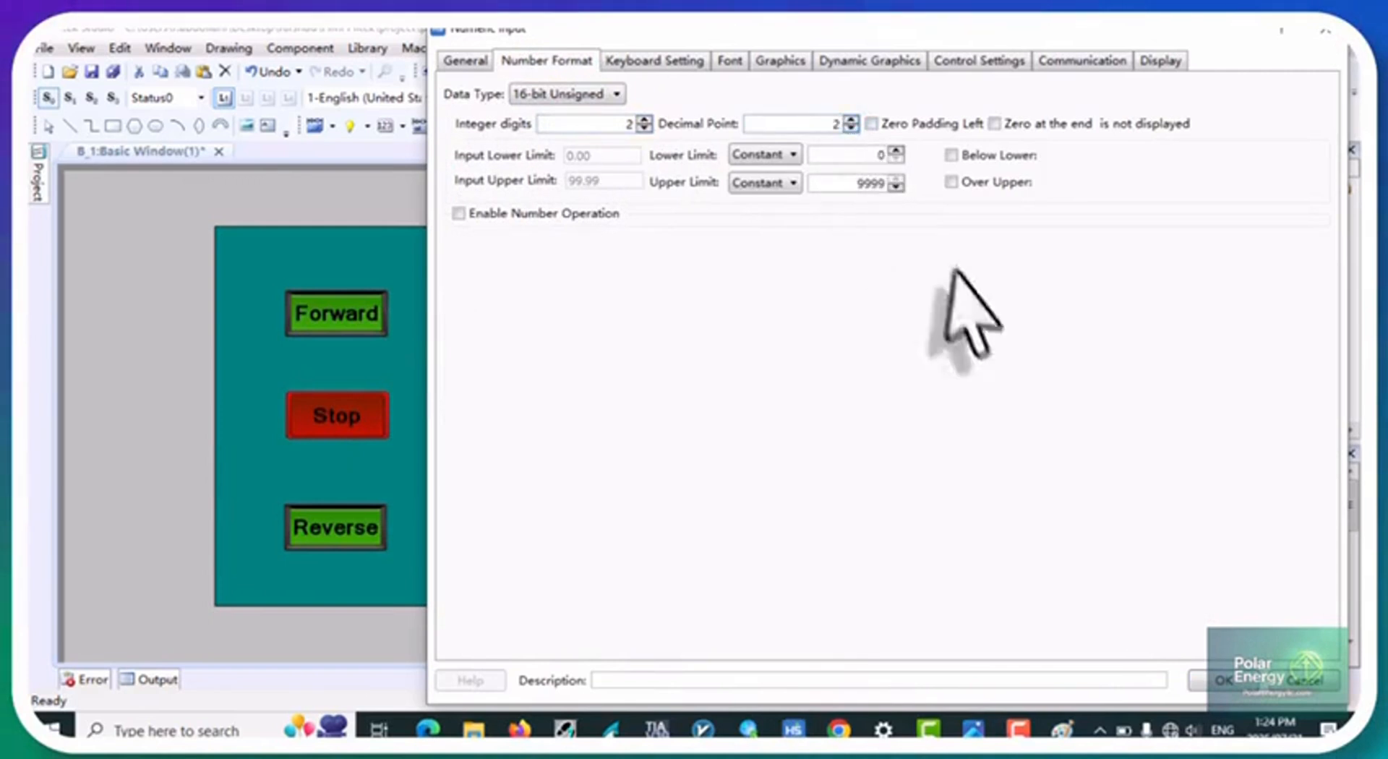
click(1222, 680)
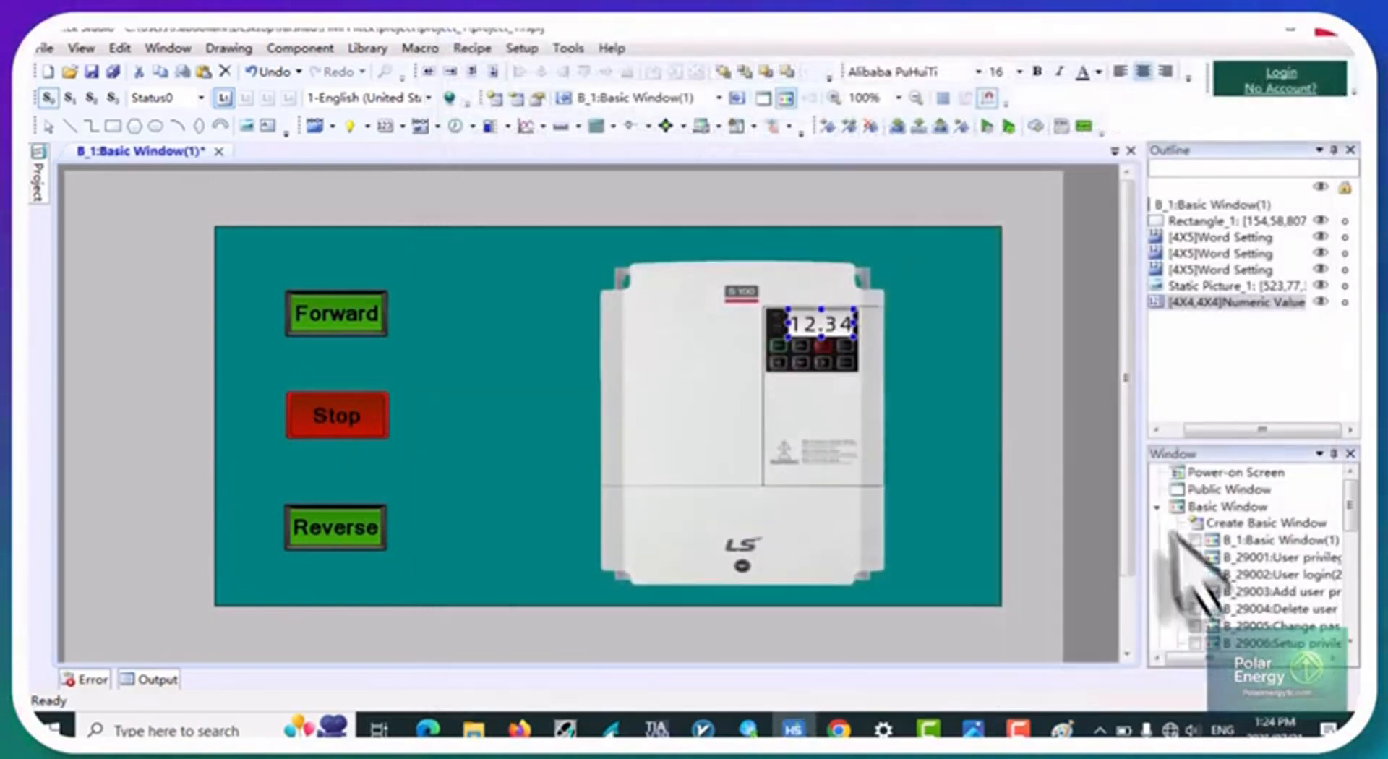
click(906, 285)
click(963, 312)
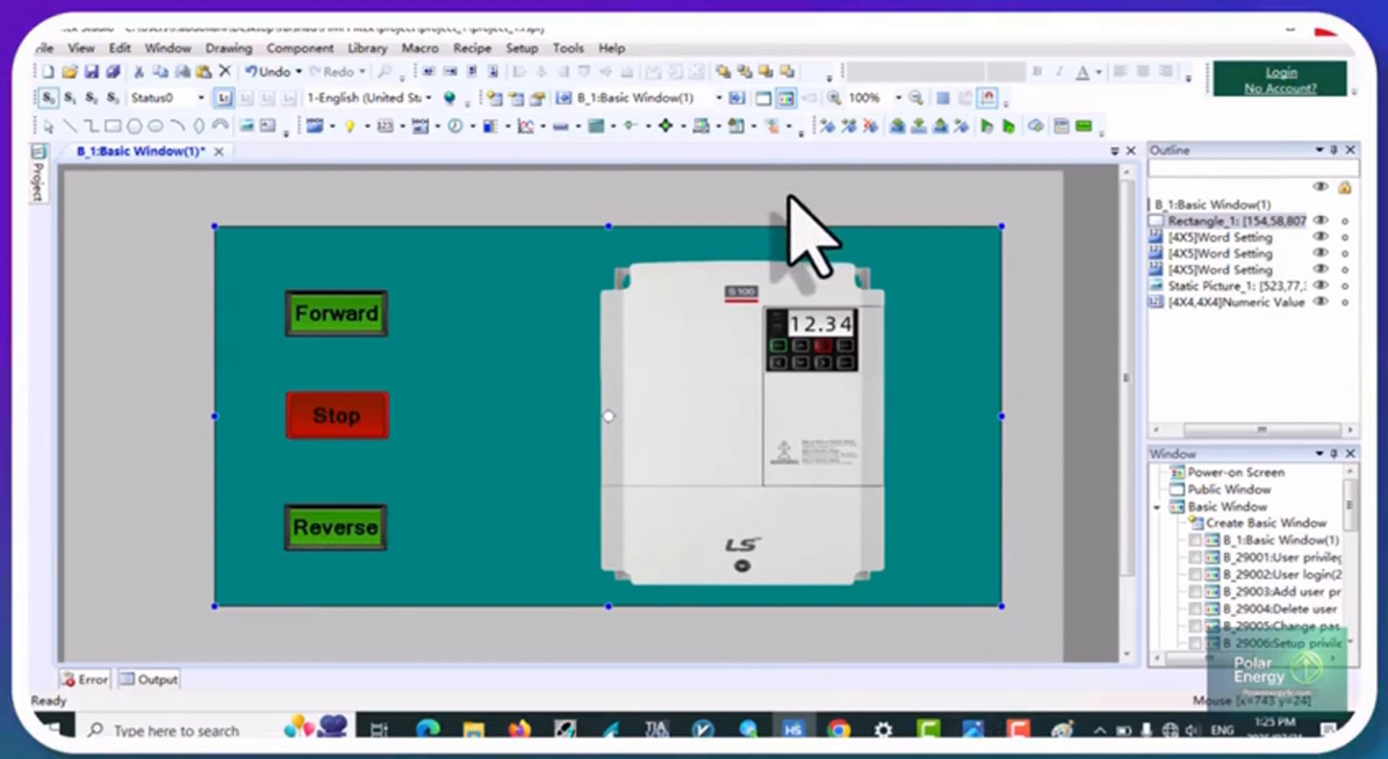
Step: Compile the project and open the tool for downloading it to the HMI
click(568, 47)
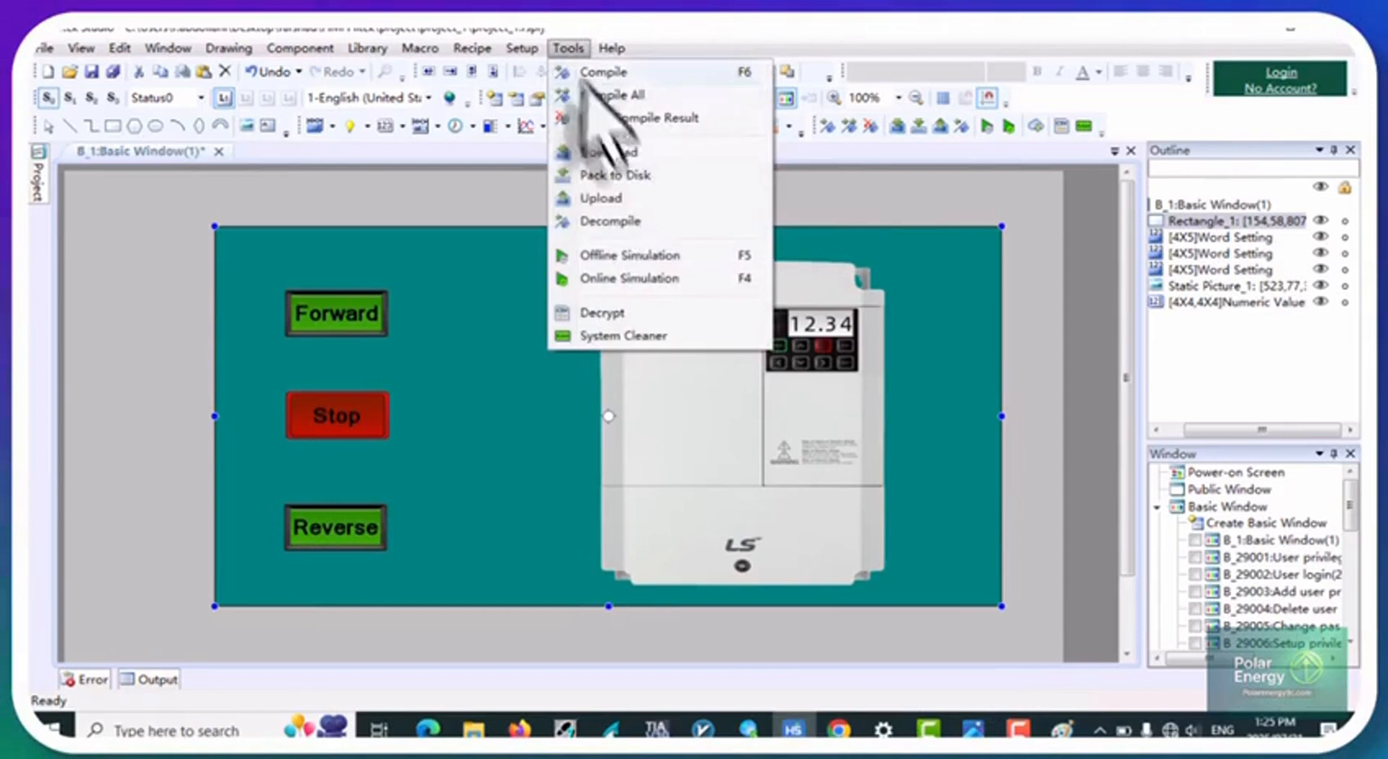
click(614, 153)
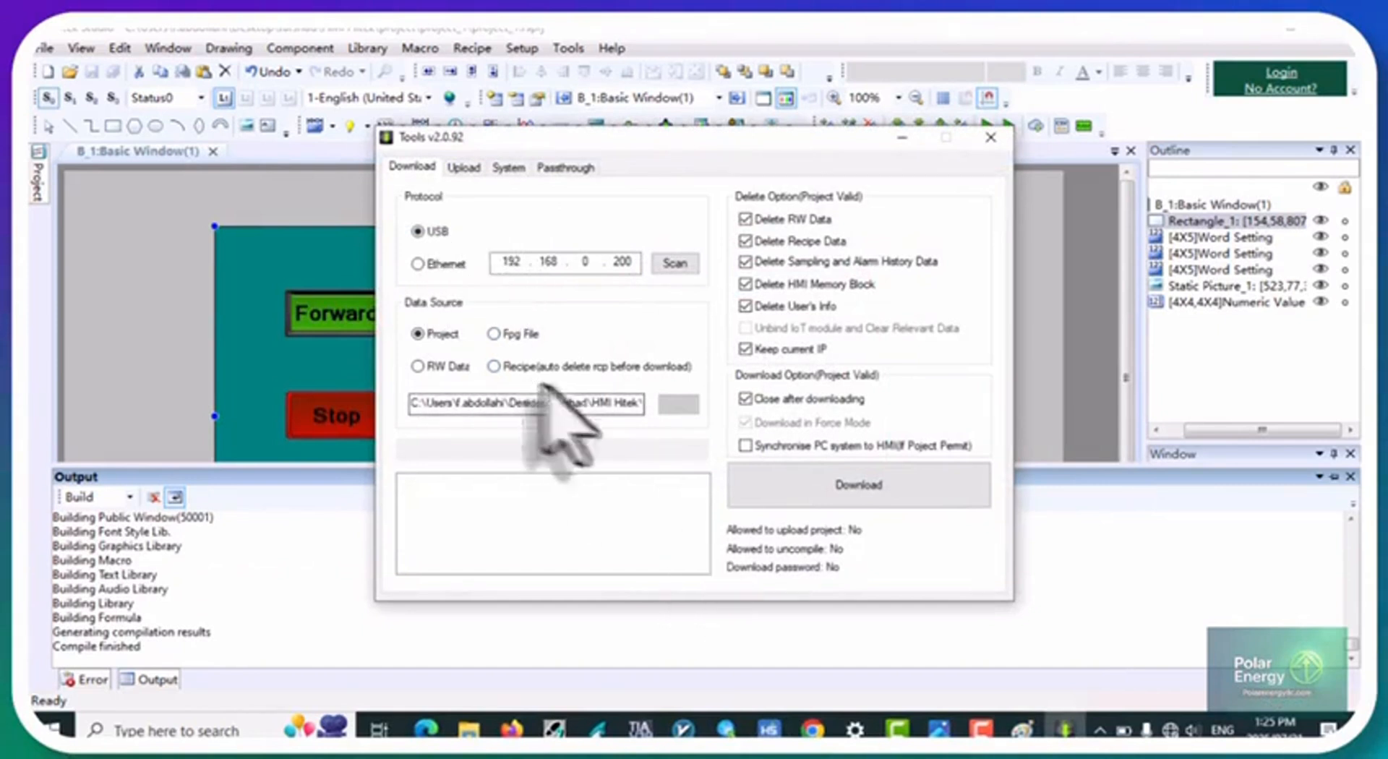
Step: Switch to Firefox, examine the HMI's connection ports in the ISM6070WE Specification PDF, and return to the HMI editor
click(511, 730)
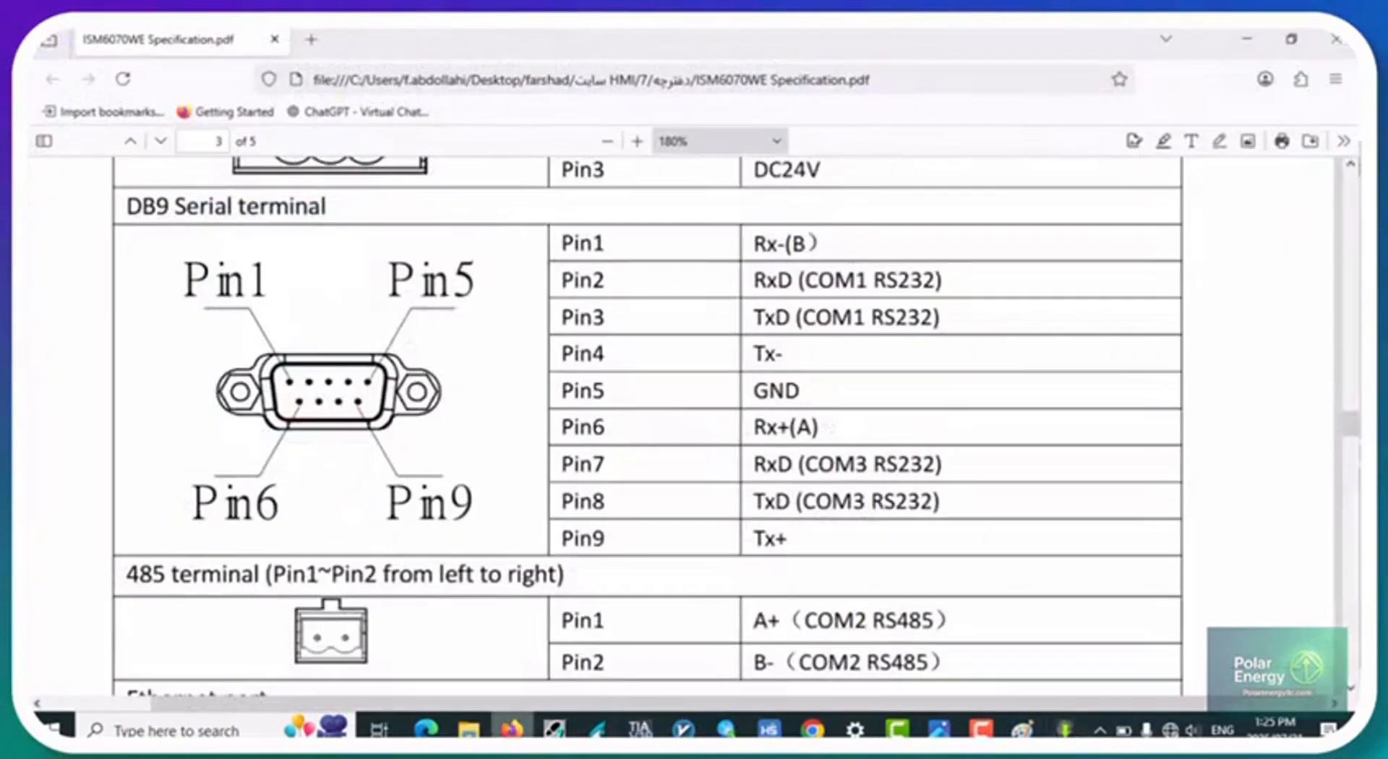
scroll(719, 293, up, 5)
scroll(716, 260, up, 10)
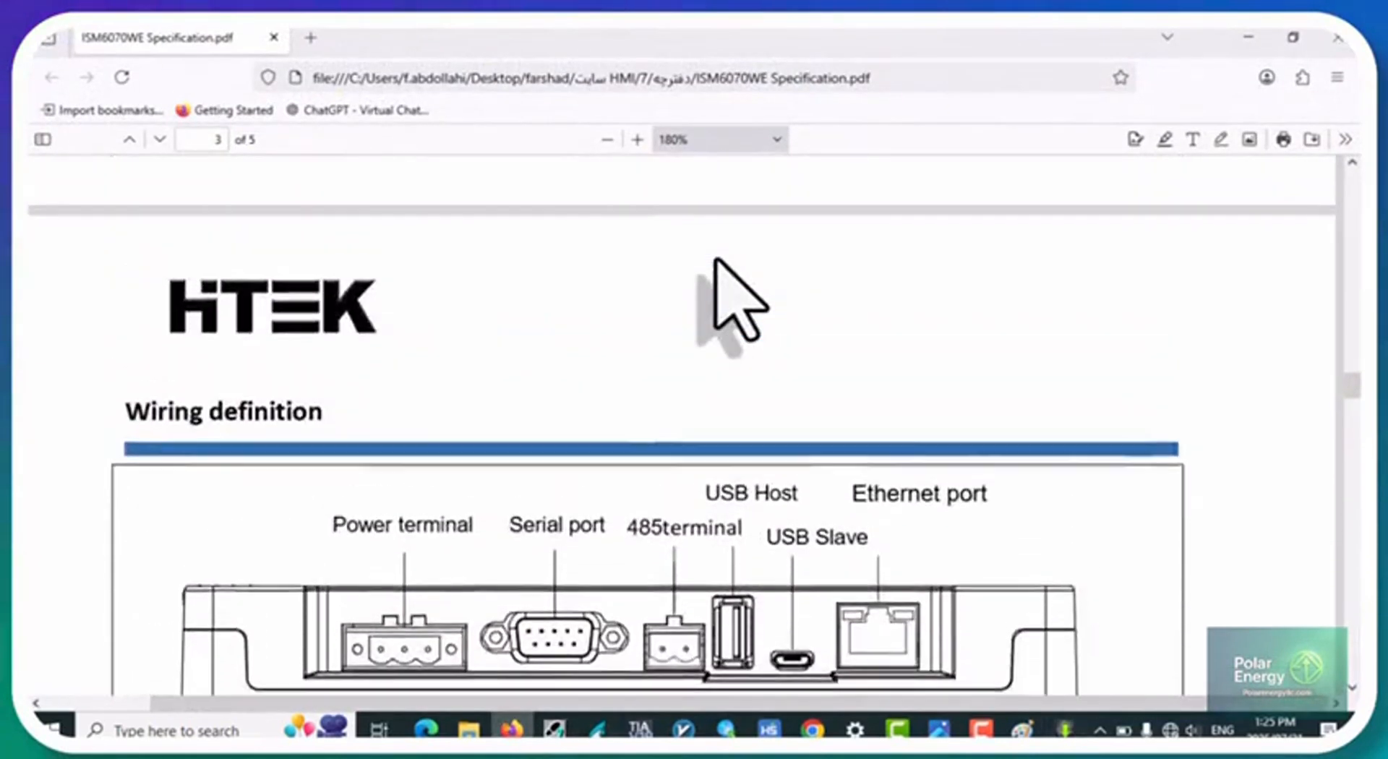
scroll(716, 258, up, 15)
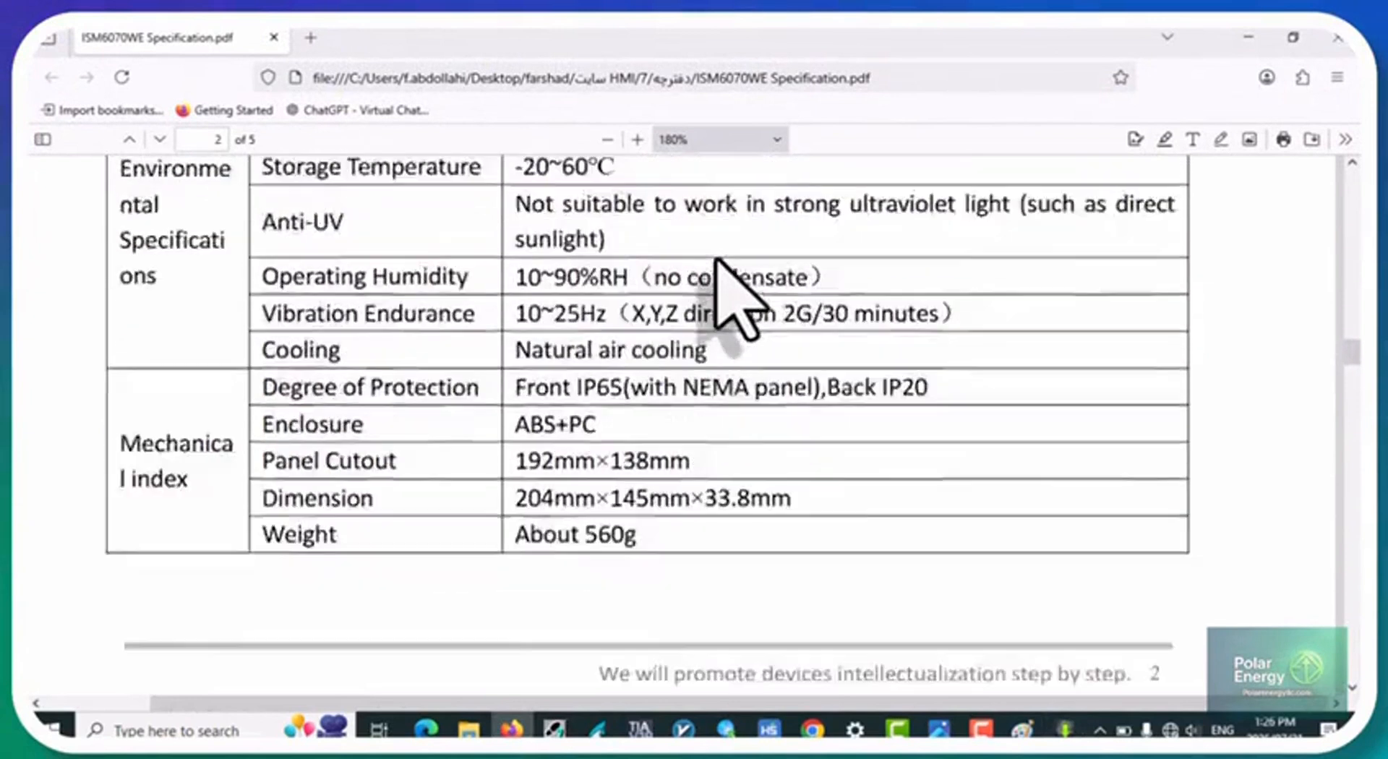
scroll(716, 267, up, 5)
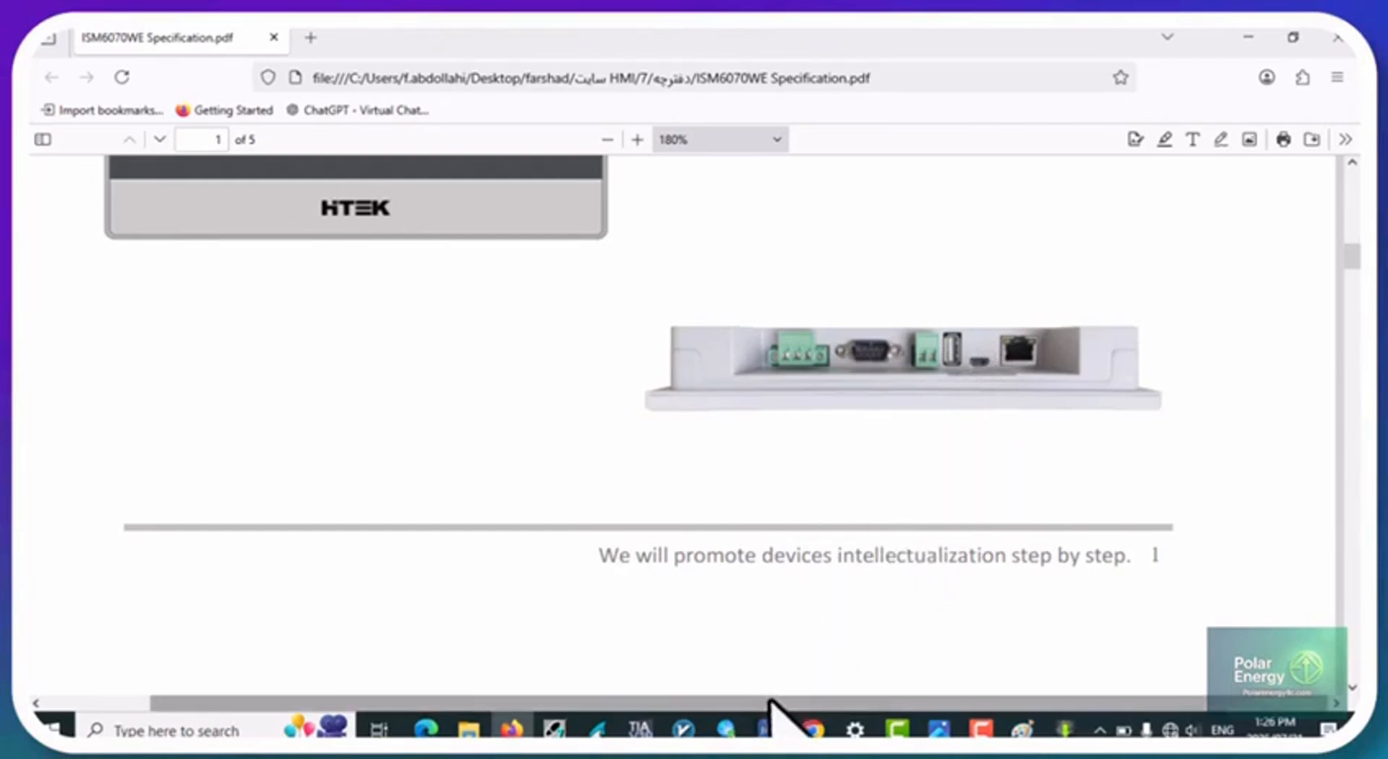
click(770, 729)
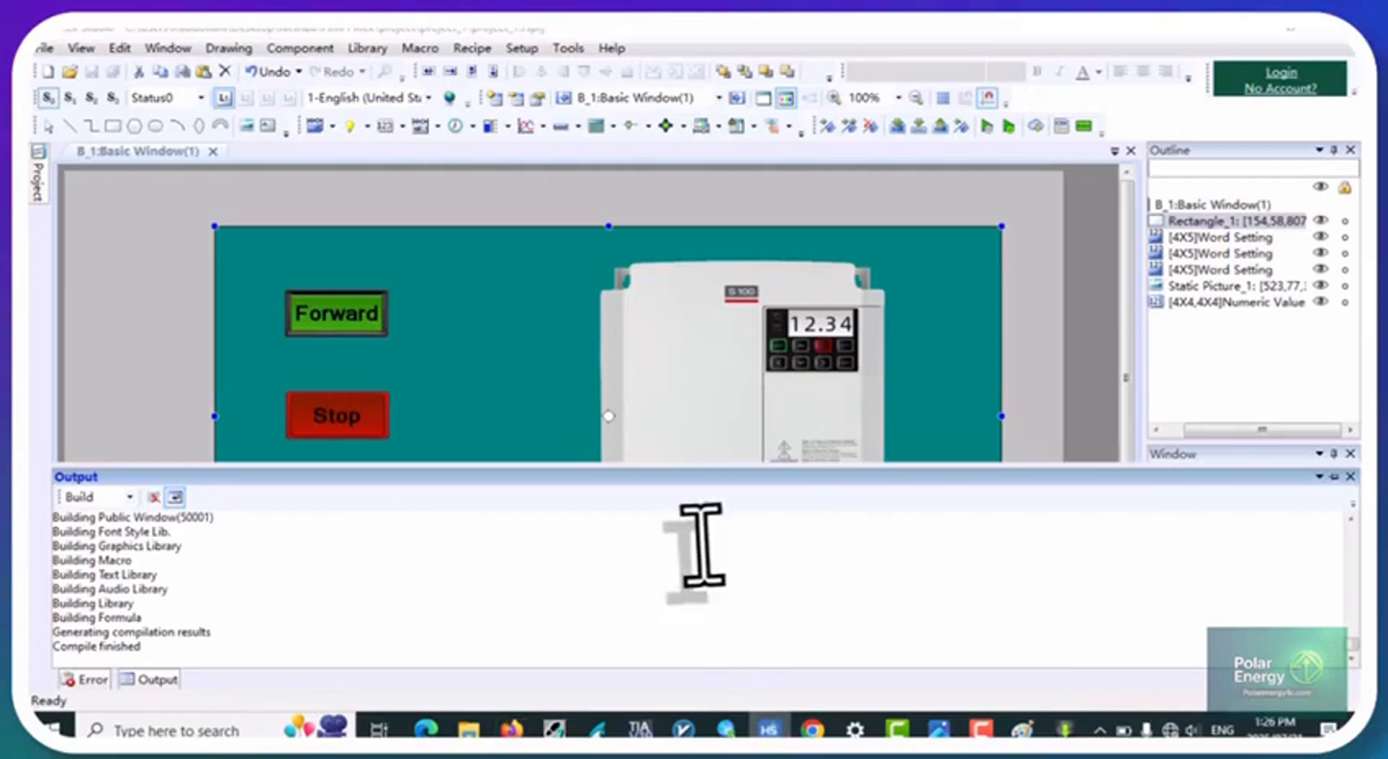
Step: Download the project to the HMI over USB with the current IP kept, and close the completion message
click(1065, 729)
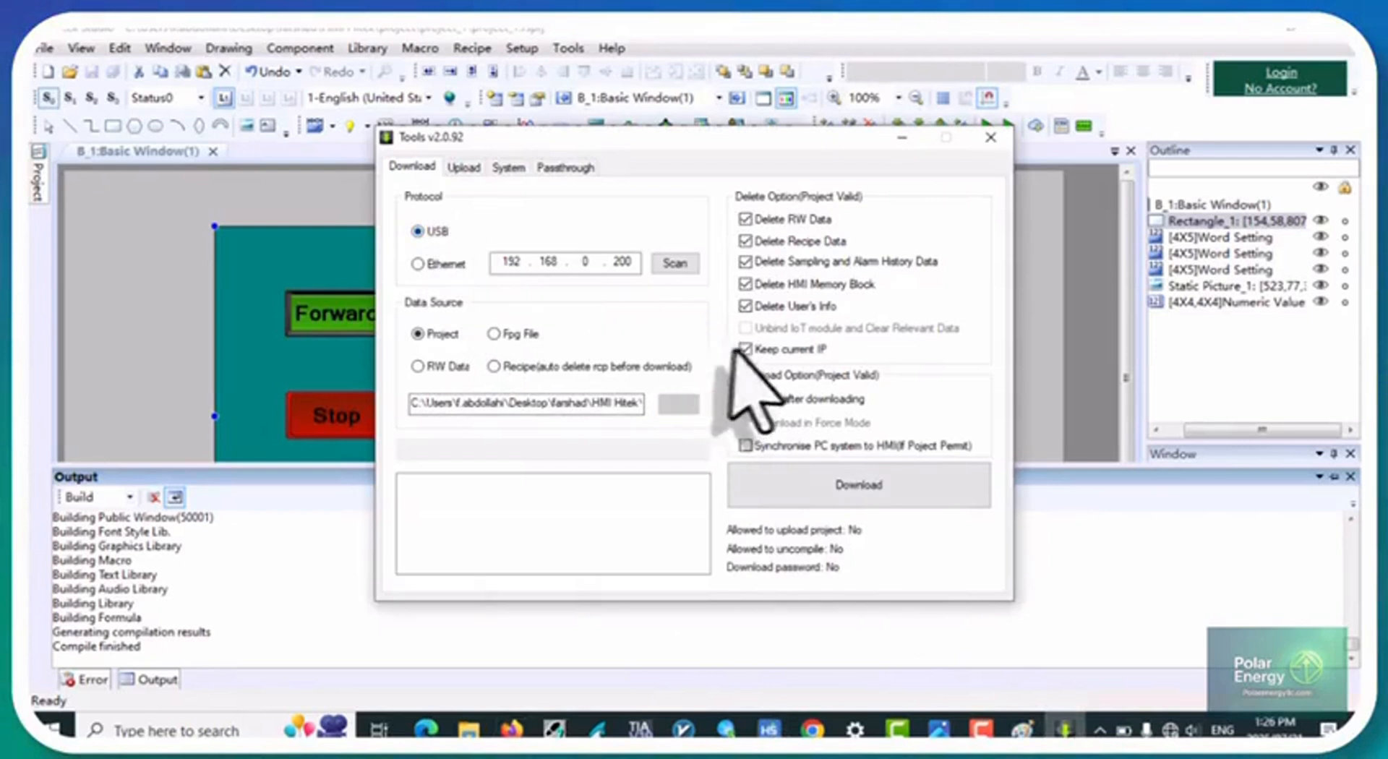
click(804, 476)
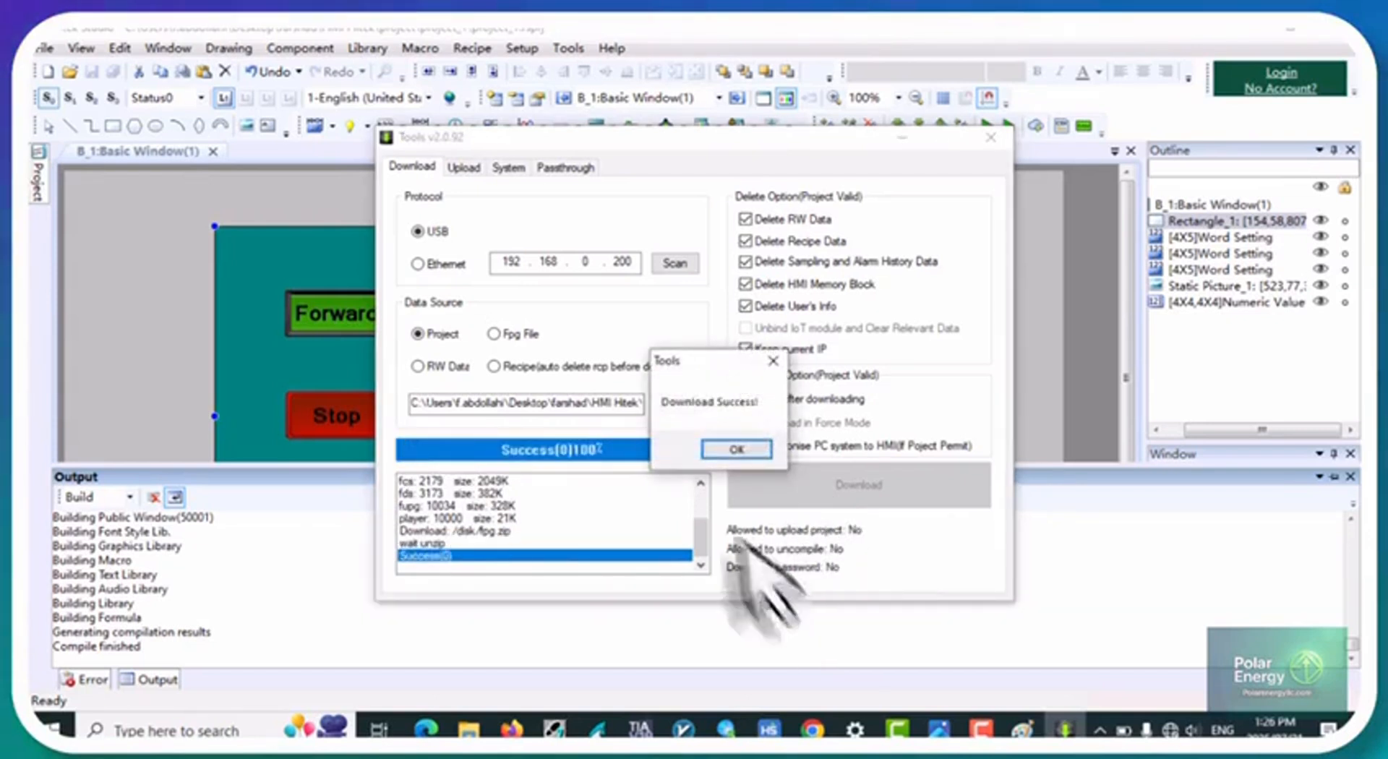
click(727, 451)
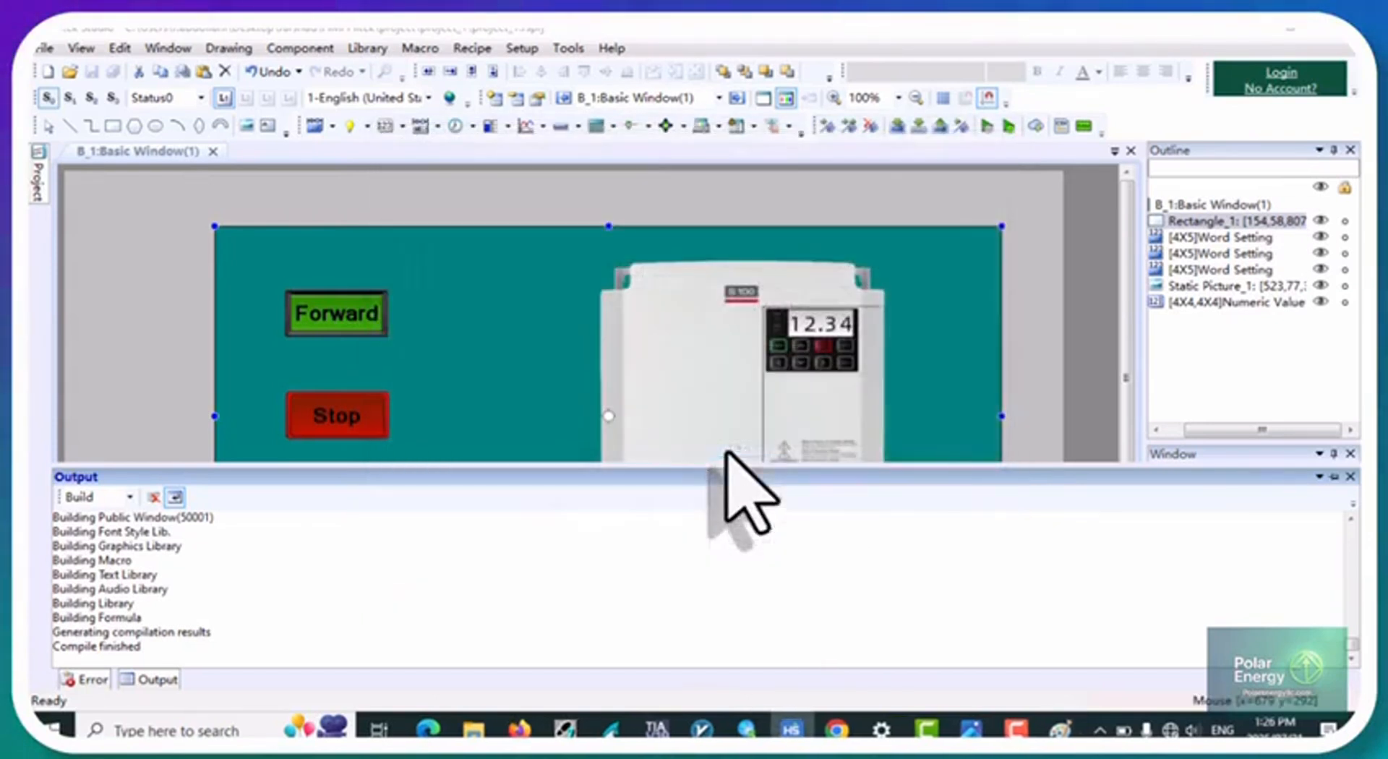